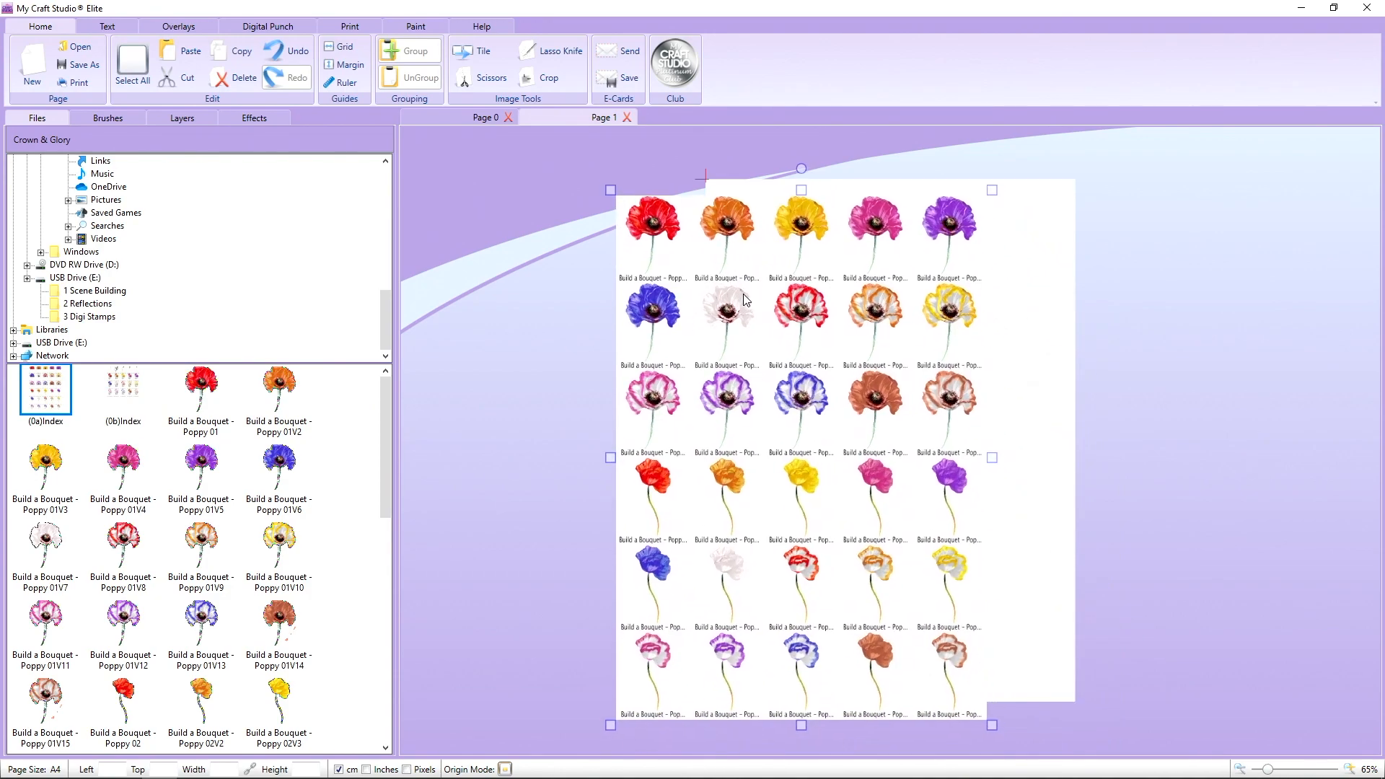
# - Enlarge the first poppy index sheet to about 28.5 × 40.3 cm and examine its rows down to the last one
pyautogui.moveTo(865, 263); pyautogui.dragTo(722, 450)
pyautogui.moveTo(850, 372); pyautogui.dragTo(1023, 242)
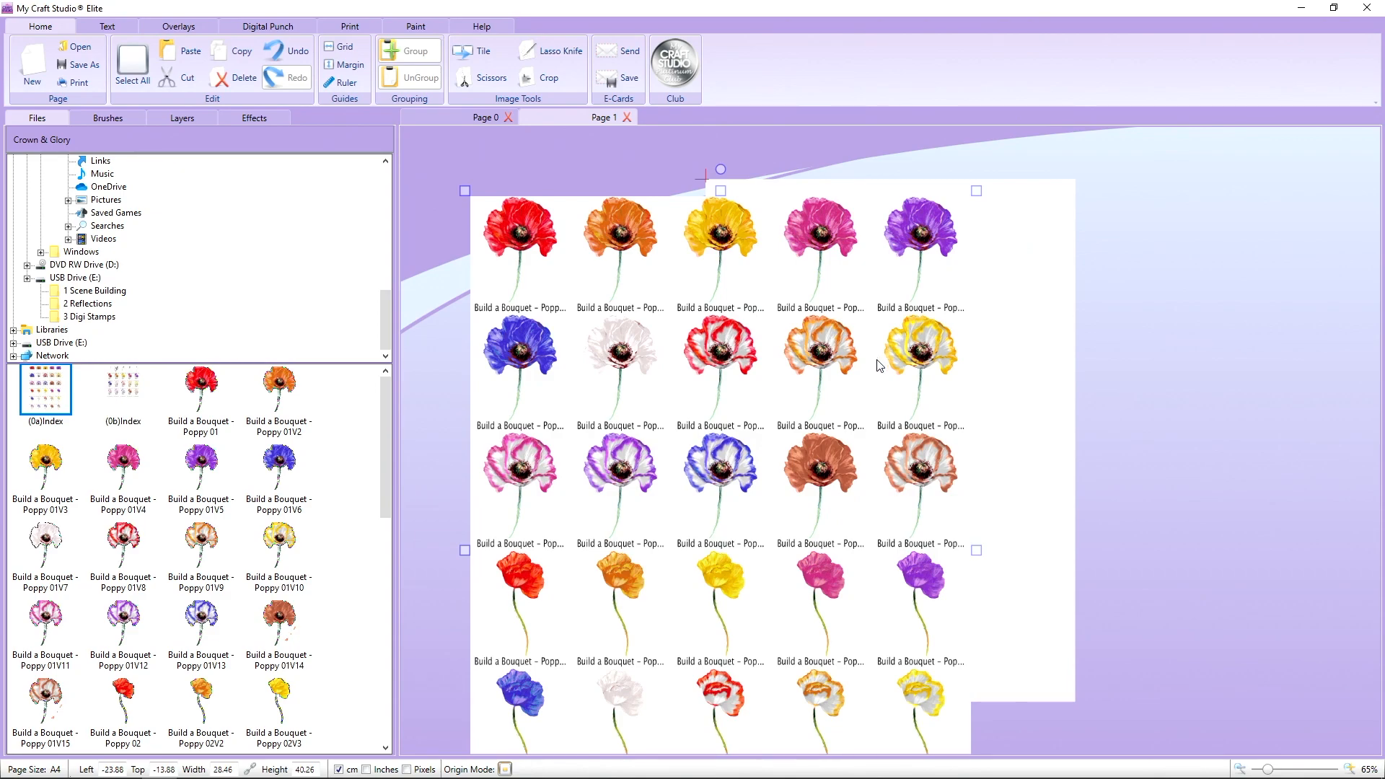
pyautogui.moveTo(815, 434); pyautogui.dragTo(828, 310)
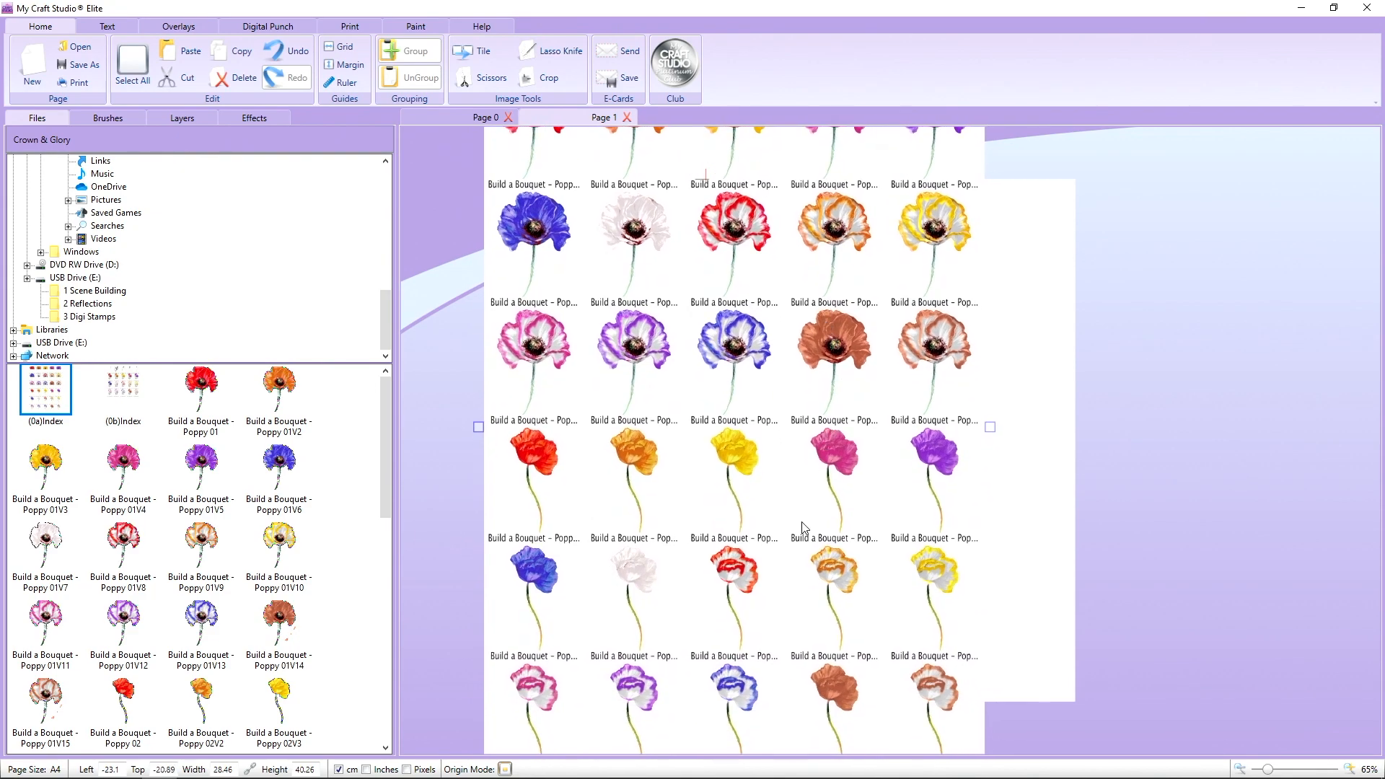
pyautogui.moveTo(802, 562); pyautogui.dragTo(812, 508)
# - Place the (0b)Index sheet, enlarge it to about 35 × 50 cm to examine its designs, and clear both sheets off the page
pyautogui.click(136, 402)
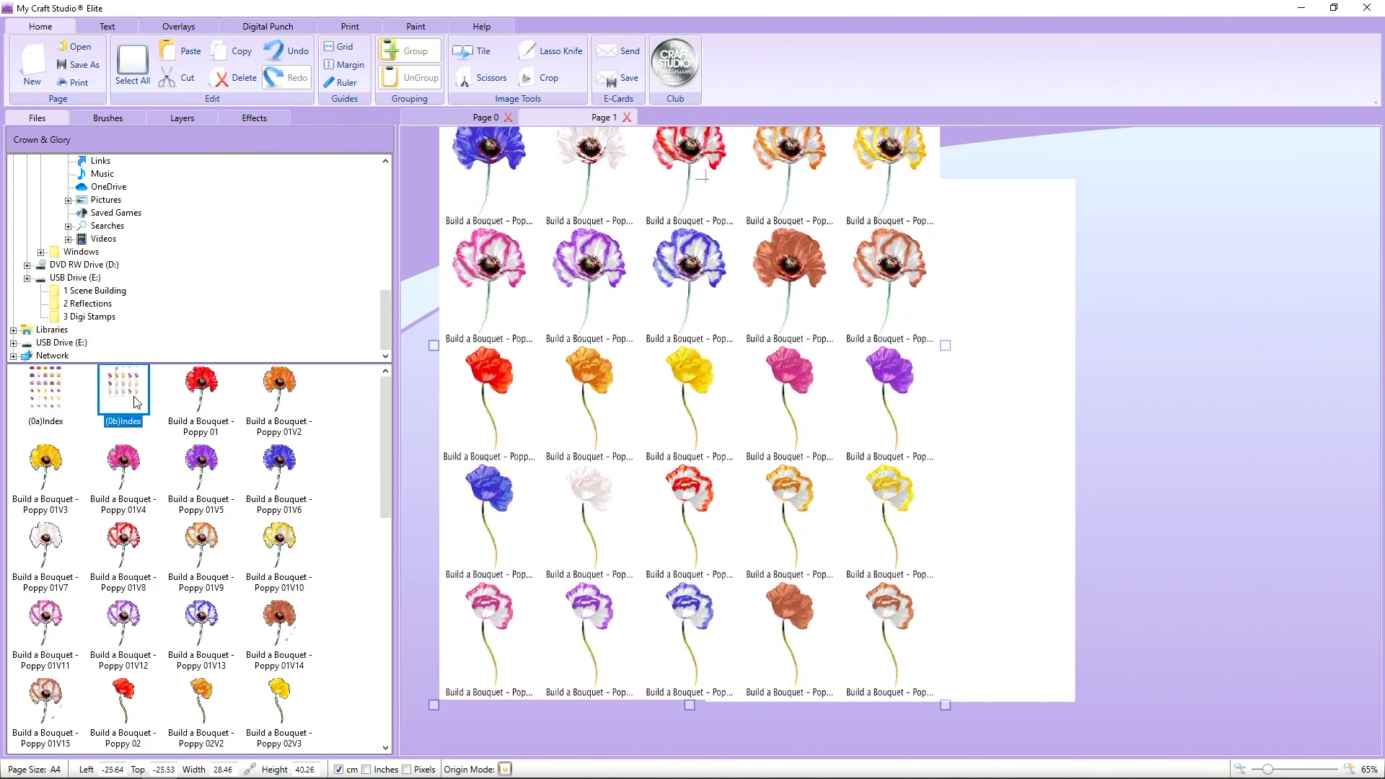
pyautogui.moveTo(137, 401); pyautogui.dragTo(798, 476)
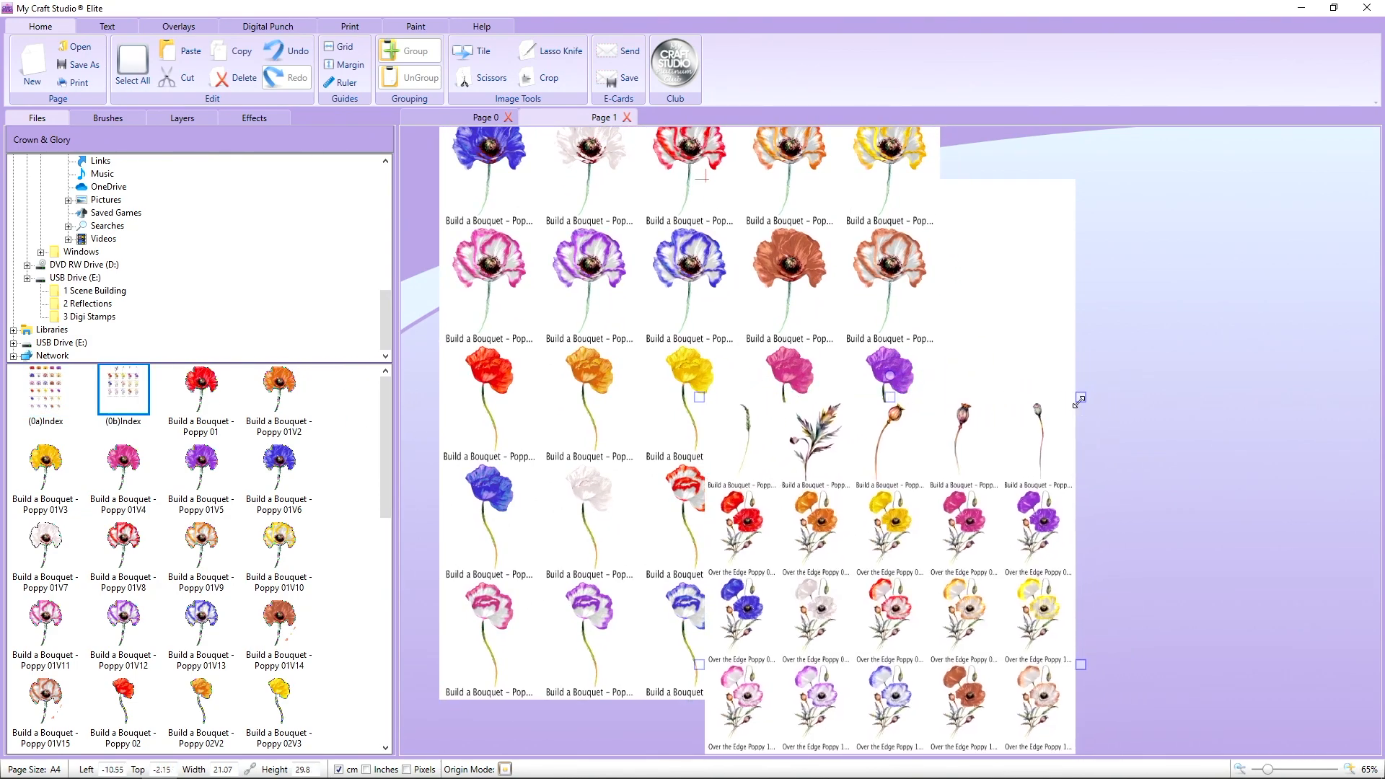
pyautogui.moveTo(1080, 399); pyautogui.dragTo(1207, 274)
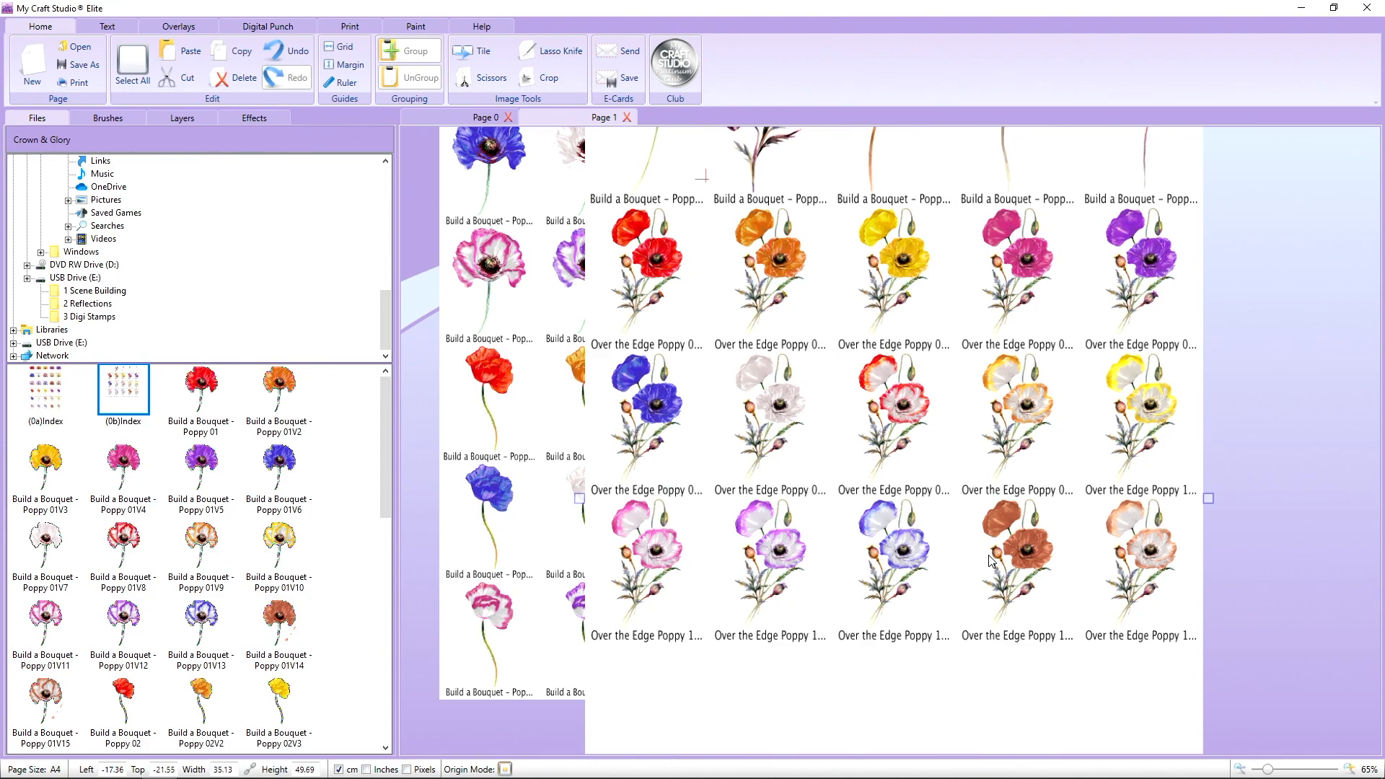
pyautogui.moveTo(834, 345); pyautogui.dragTo(813, 394)
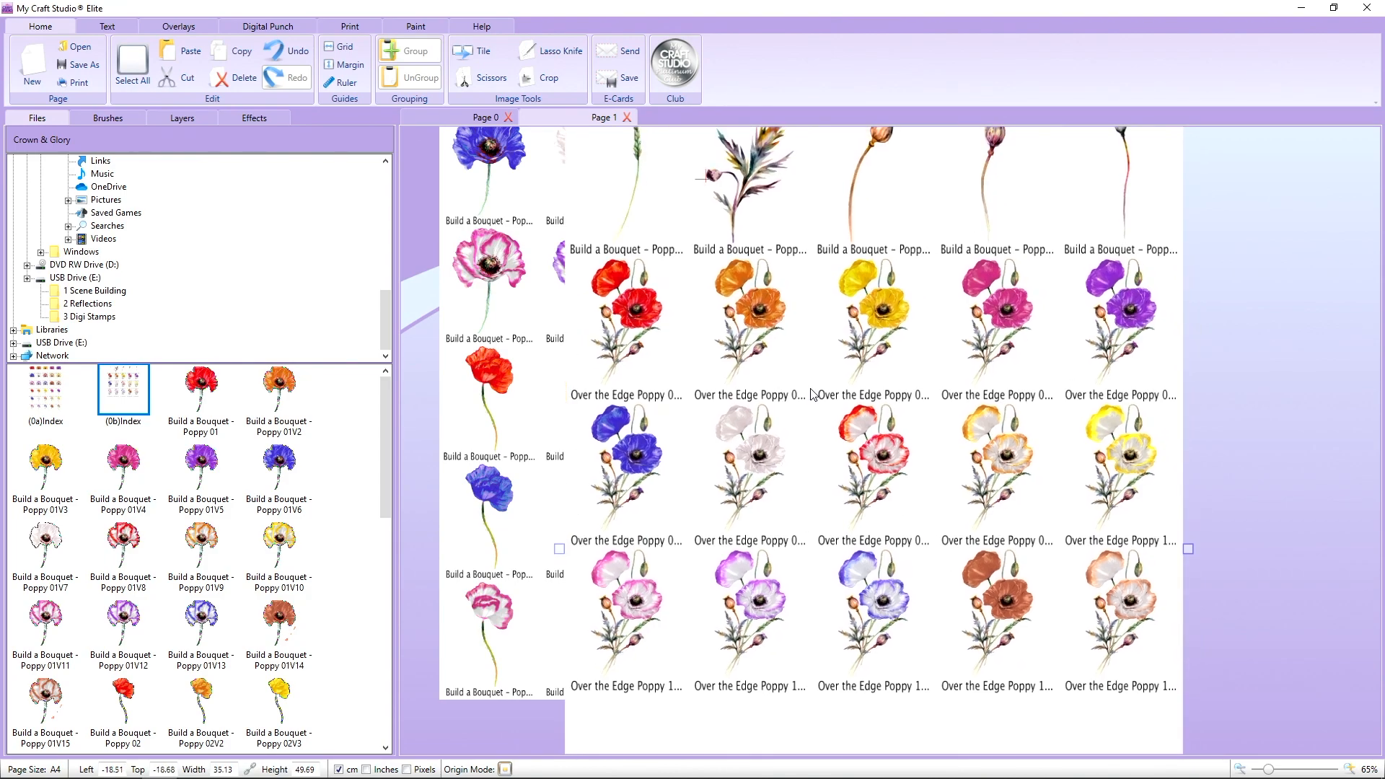
pyautogui.click(228, 81)
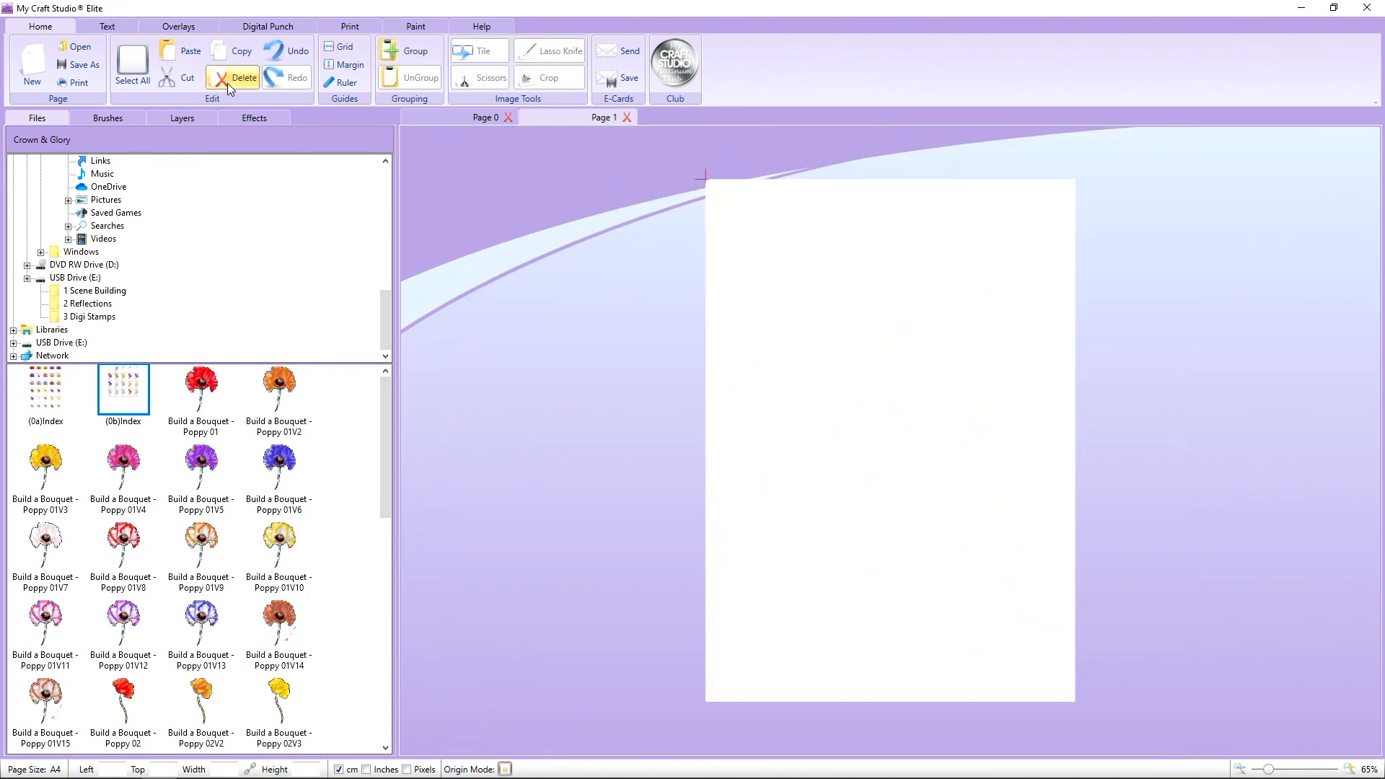
# - Open the 2 Reflections folder and place its (0a)Index sheet, enlarged to about 28 × 40 cm, to examine the designs
pyautogui.click(94, 303)
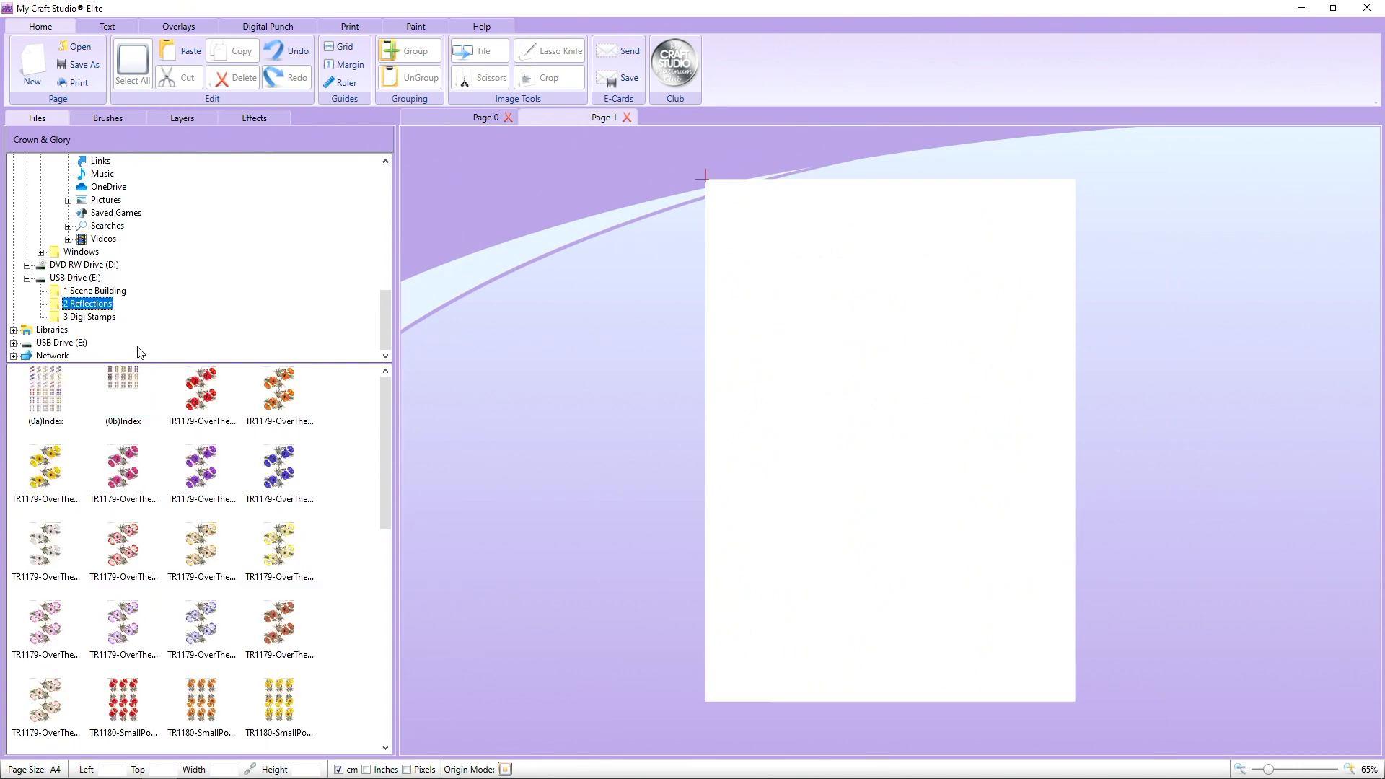
pyautogui.moveTo(29, 397); pyautogui.dragTo(672, 303)
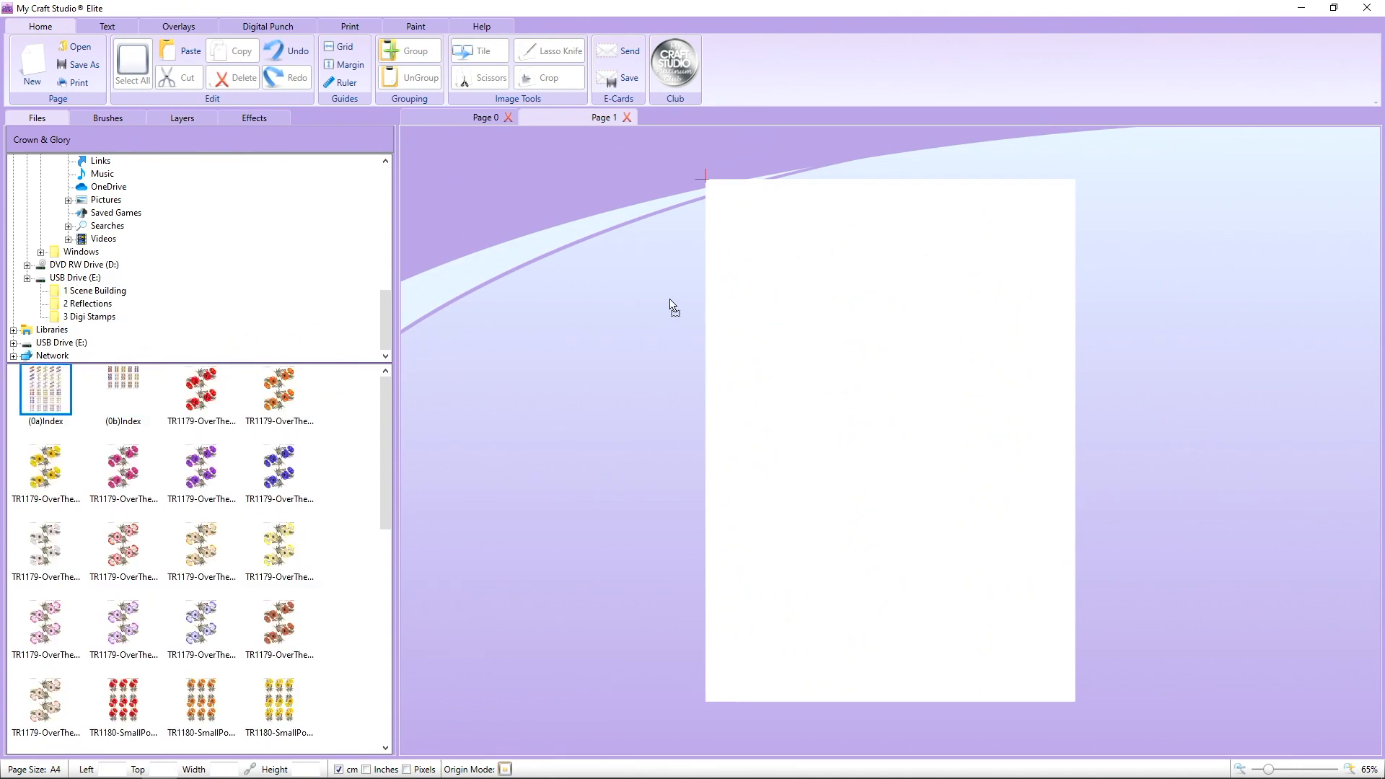
pyautogui.moveTo(746, 360); pyautogui.dragTo(597, 379)
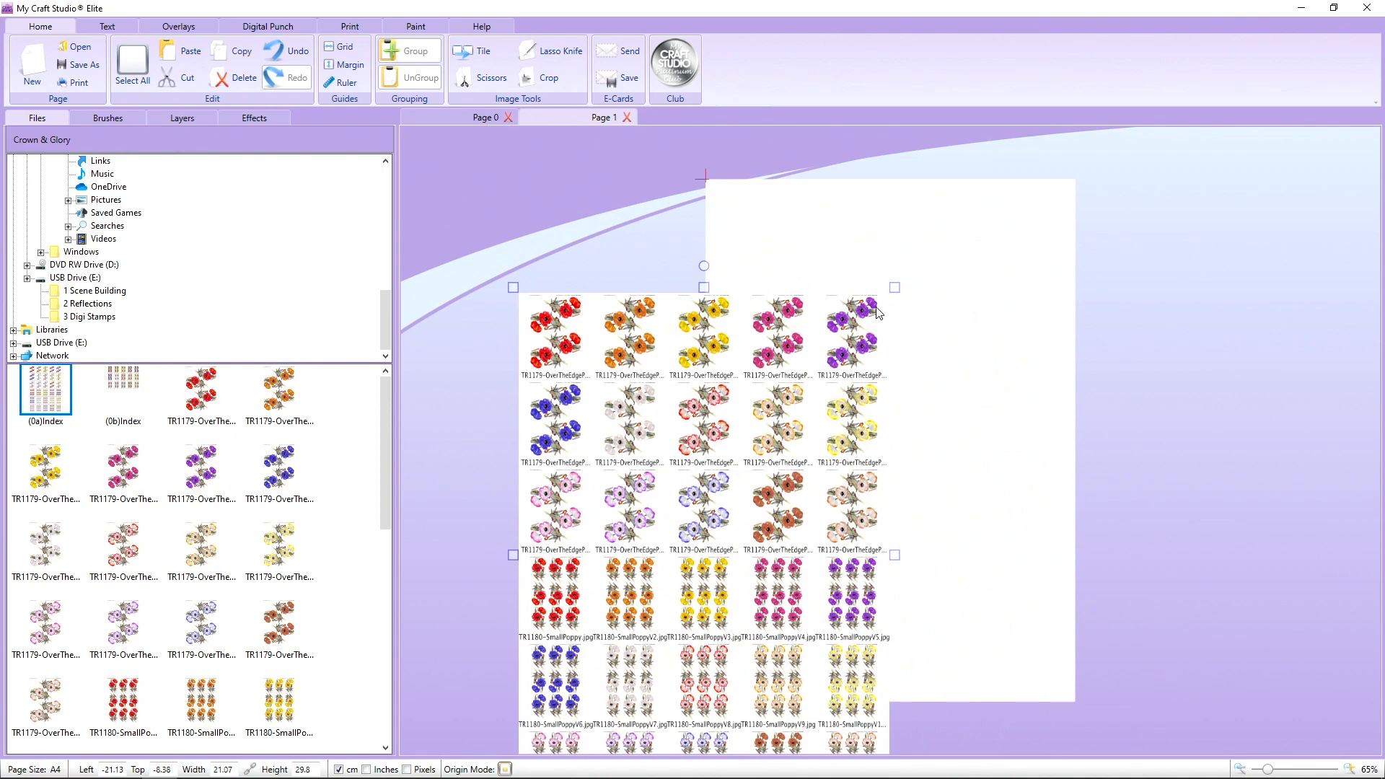
pyautogui.moveTo(894, 287); pyautogui.dragTo(1177, 144)
pyautogui.moveTo(902, 400); pyautogui.dragTo(907, 378)
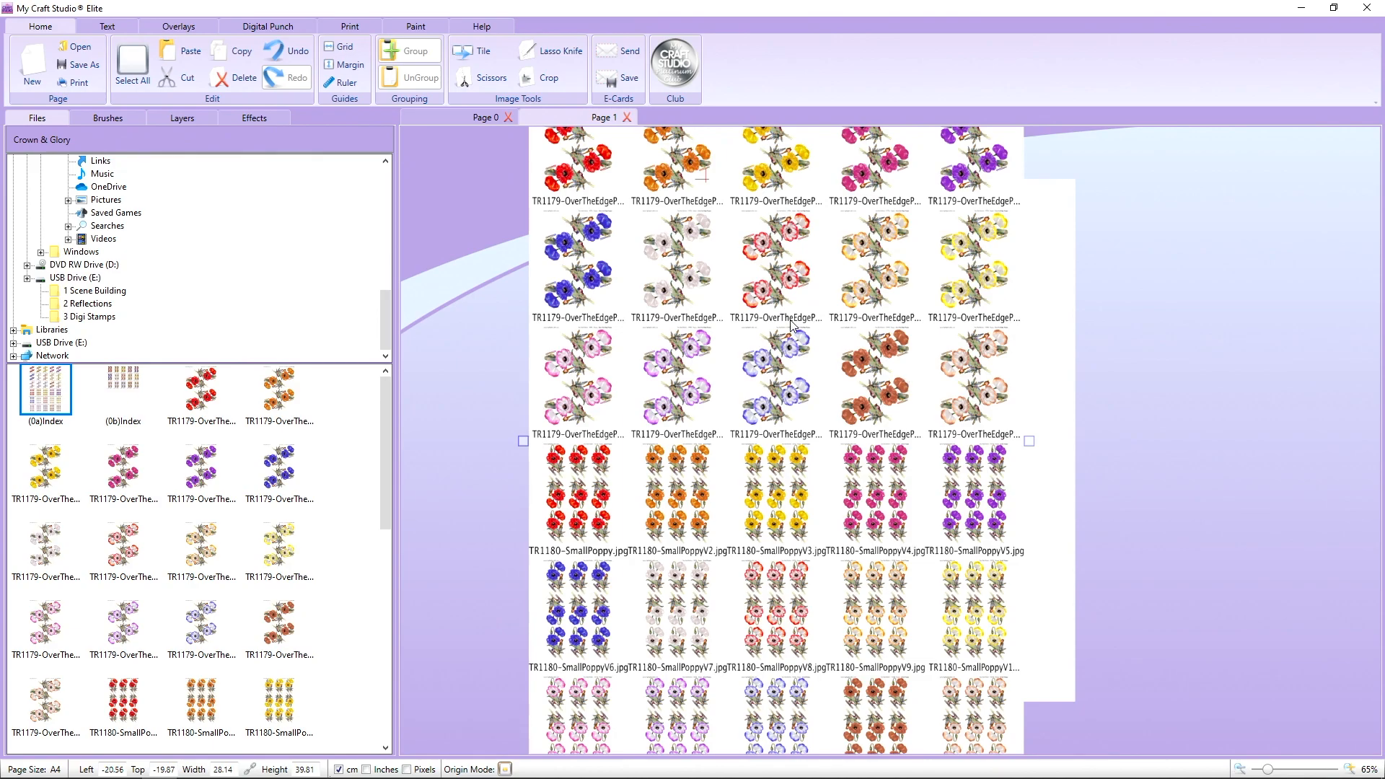
pyautogui.moveTo(791, 320); pyautogui.dragTo(783, 331)
# - Place the Reflections (0b)Index sheet, enlarge it to about 37 × 52 cm to examine it, and delete both index sheets
pyautogui.moveTo(116, 377); pyautogui.dragTo(723, 338)
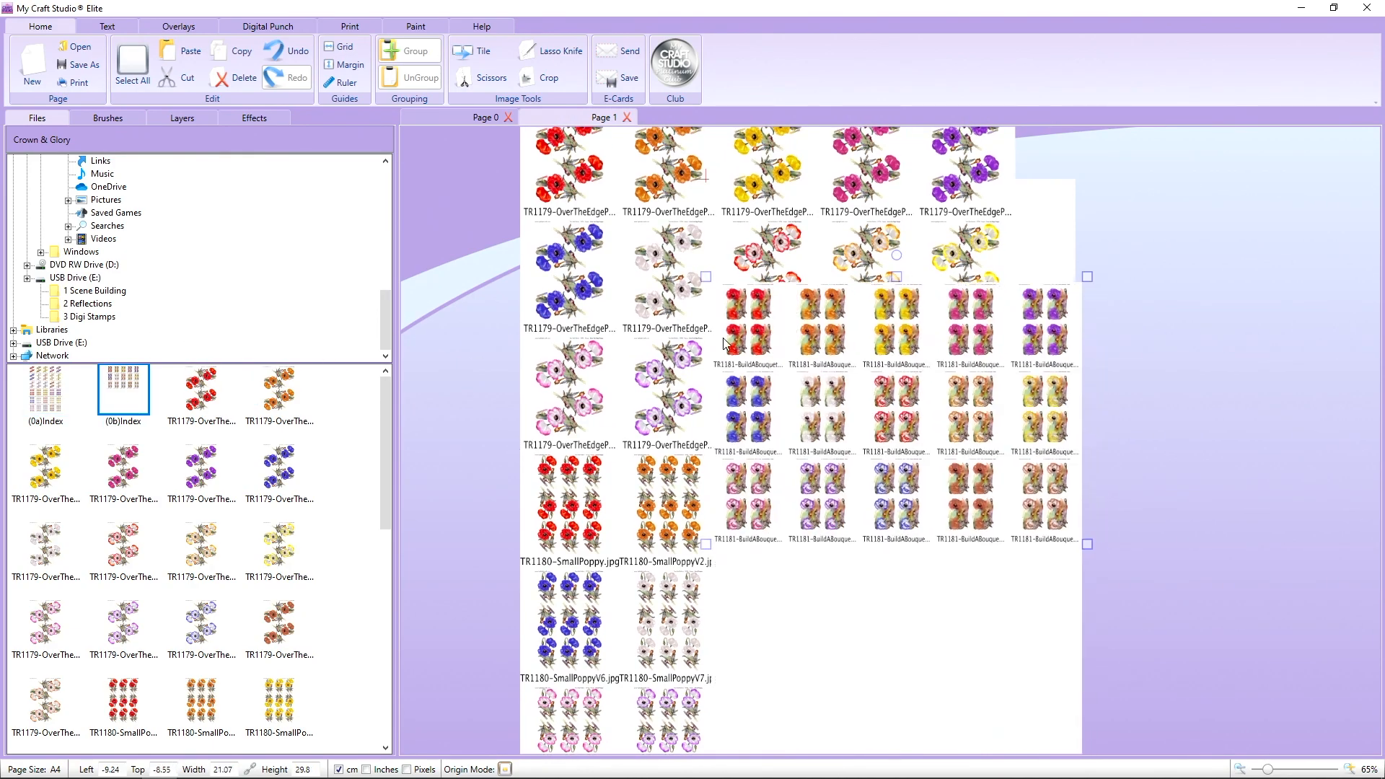
pyautogui.moveTo(907, 451); pyautogui.dragTo(1317, 56)
pyautogui.moveTo(1011, 358); pyautogui.dragTo(979, 492)
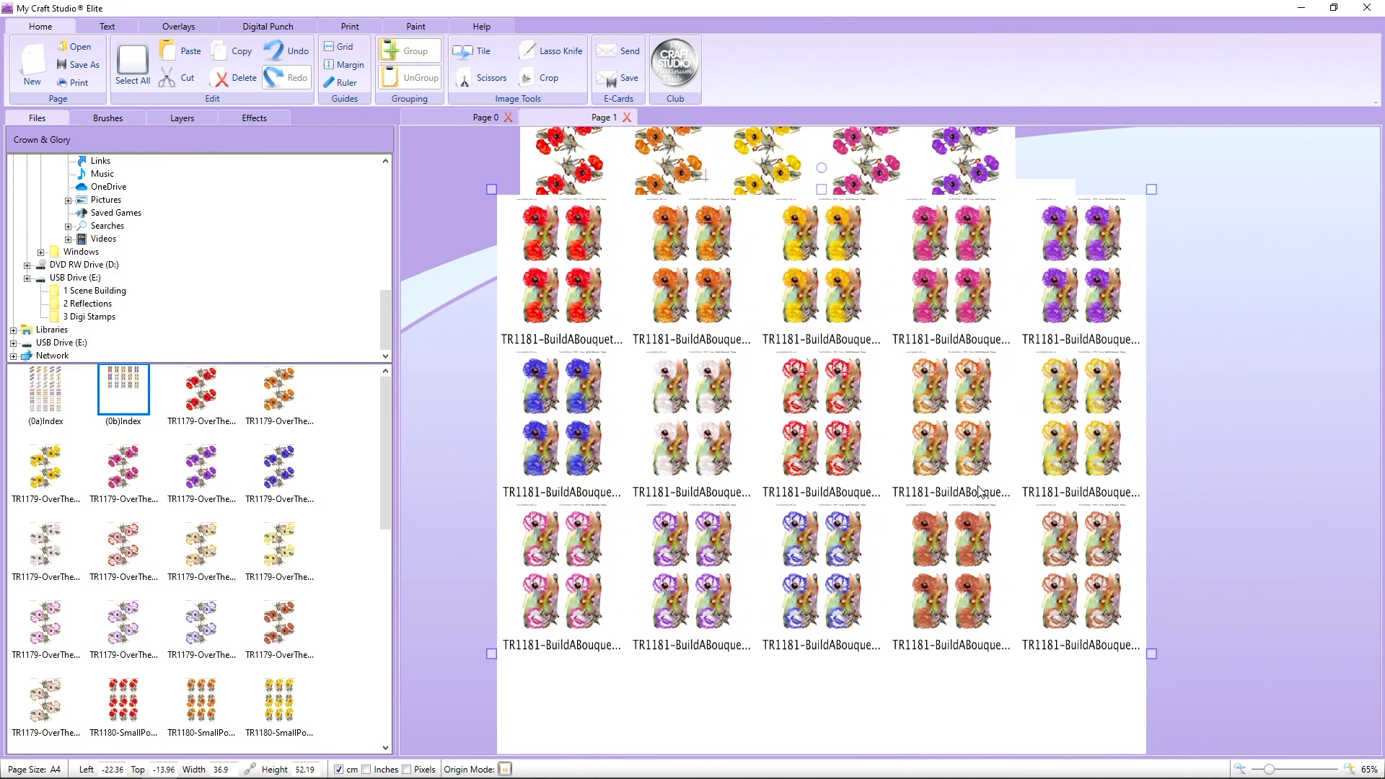
pyautogui.click(234, 78)
pyautogui.click(544, 208)
pyautogui.click(253, 83)
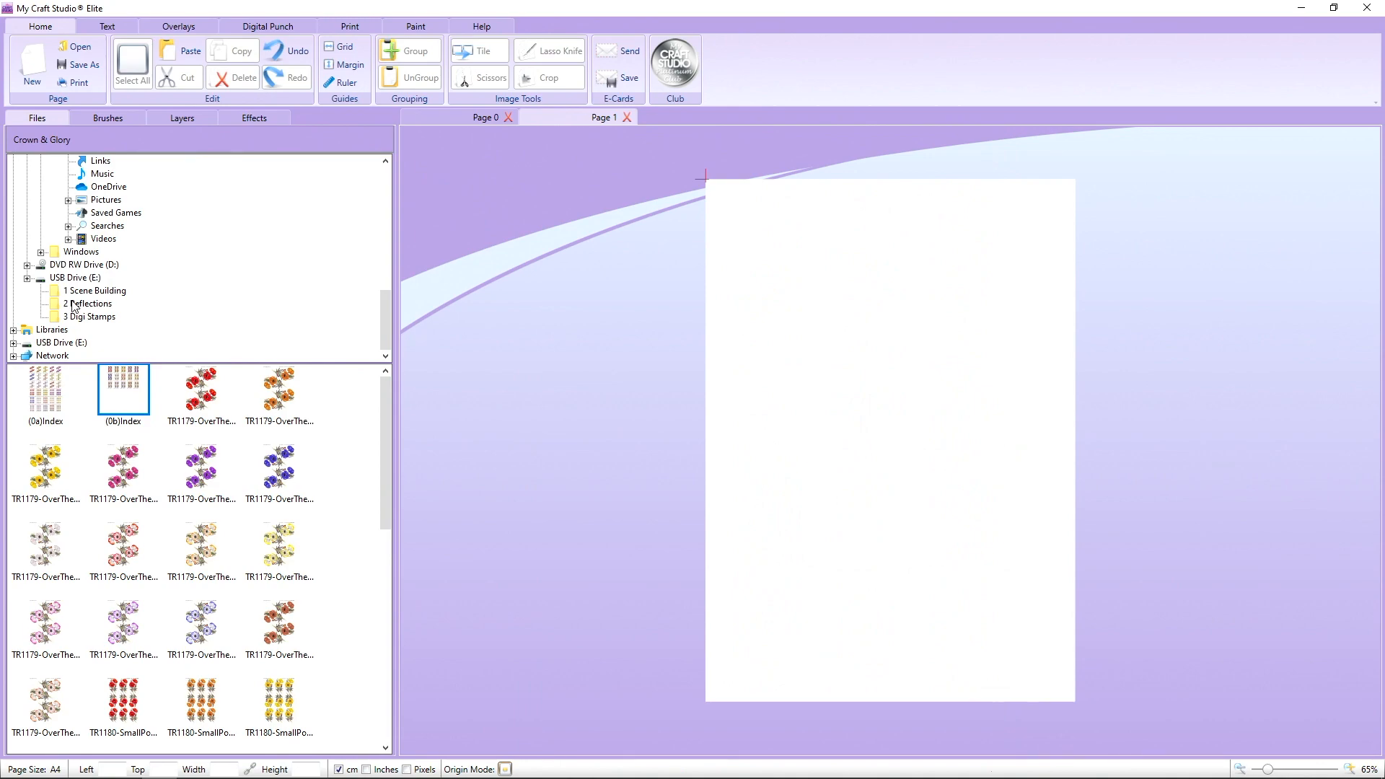
# - Place the Over the Edge Poppy from the 3 Digi Stamps folder and enlarge it to about 15 × 27 cm, centred on the page
pyautogui.click(92, 318)
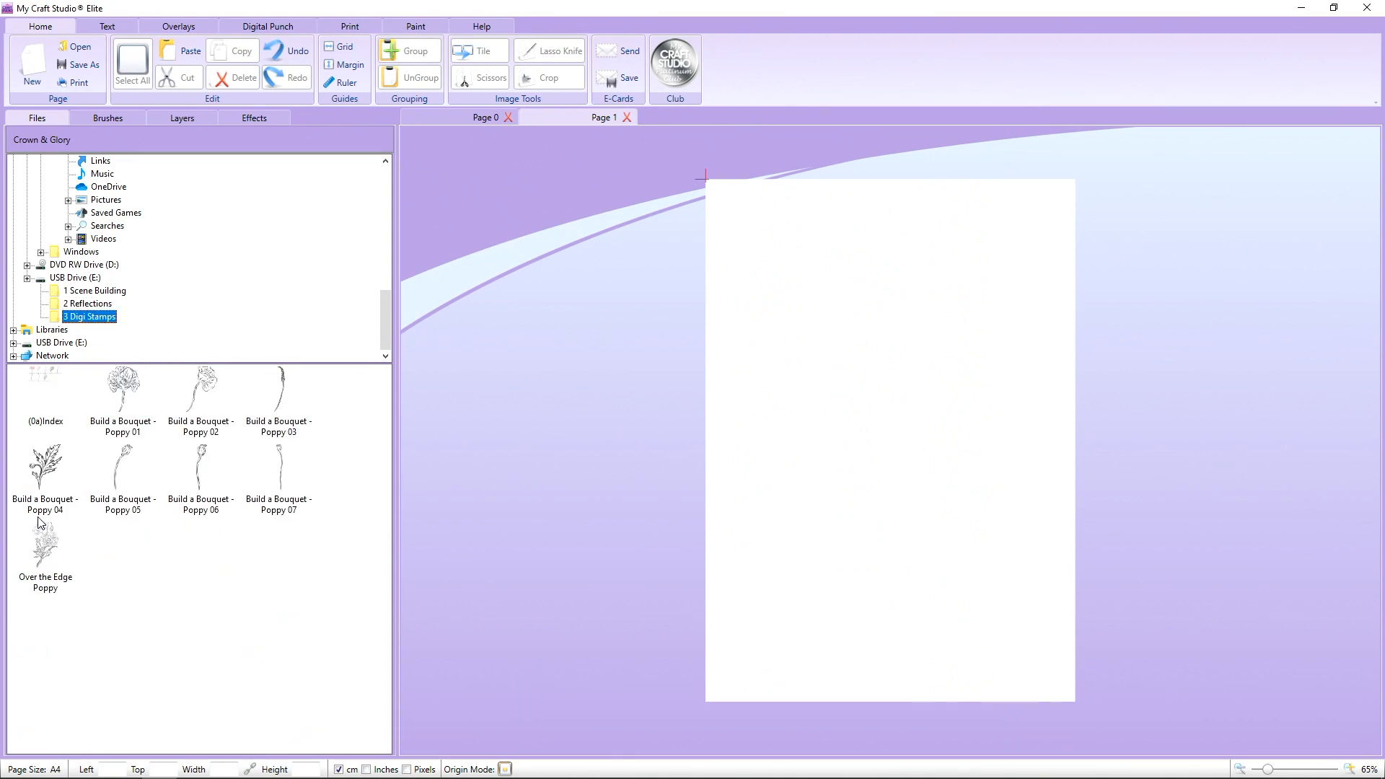
pyautogui.moveTo(41, 535); pyautogui.dragTo(782, 360)
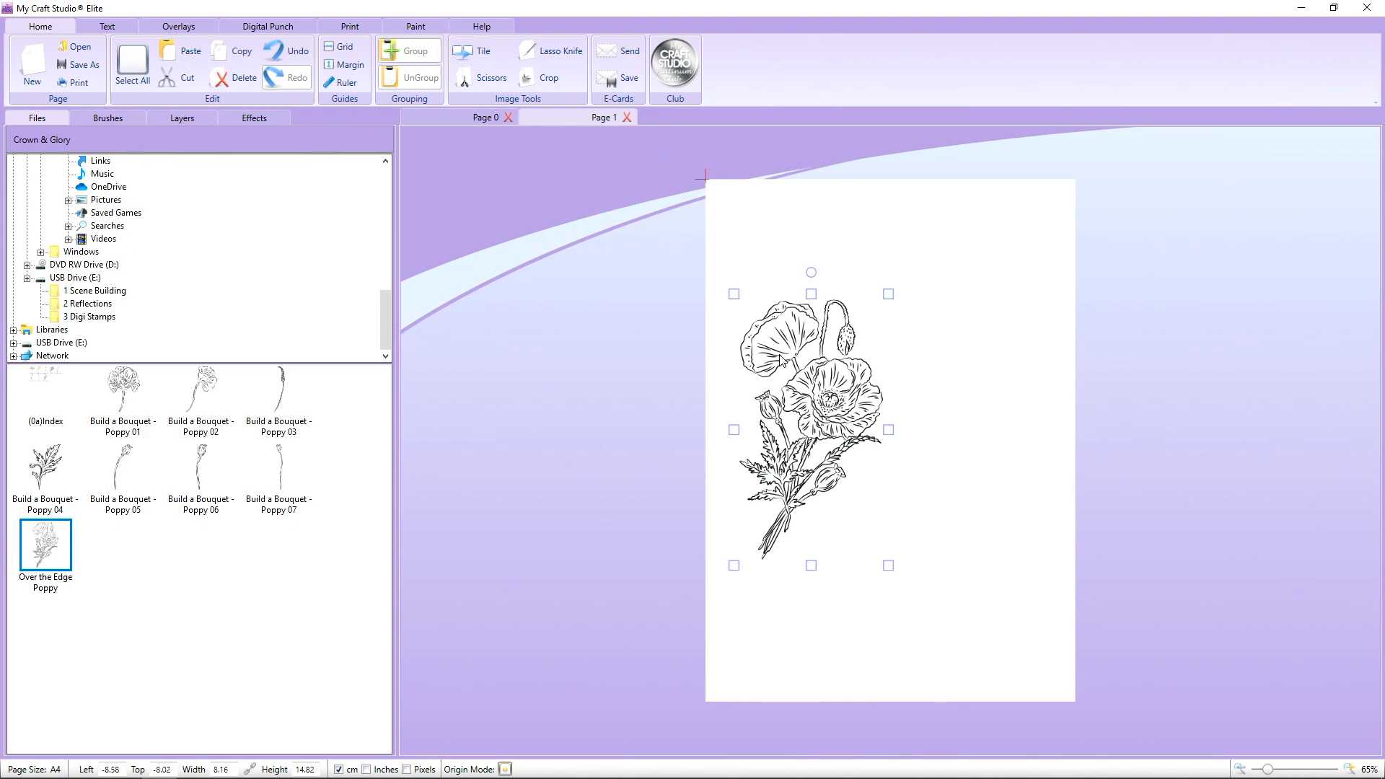
pyautogui.moveTo(856, 362); pyautogui.dragTo(847, 256)
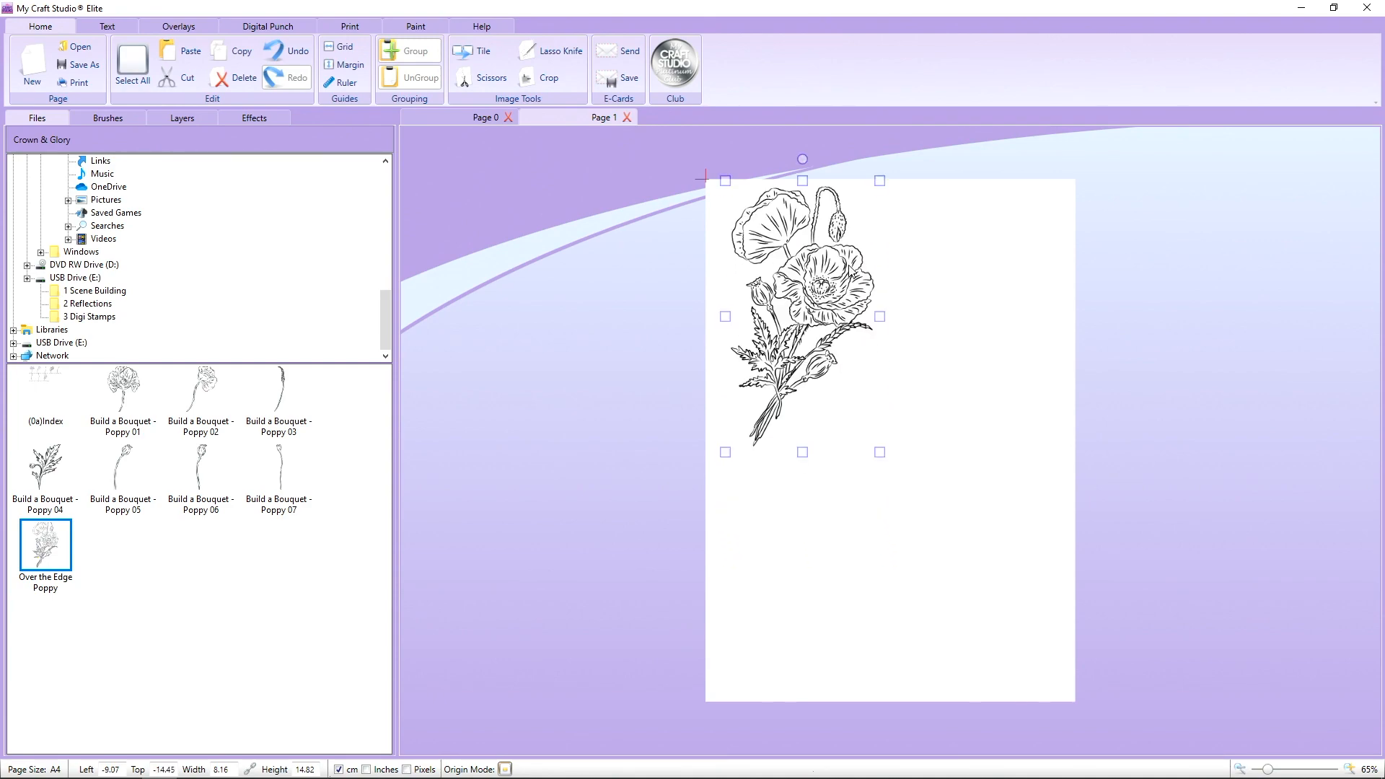
pyautogui.moveTo(879, 452); pyautogui.dragTo(1149, 674)
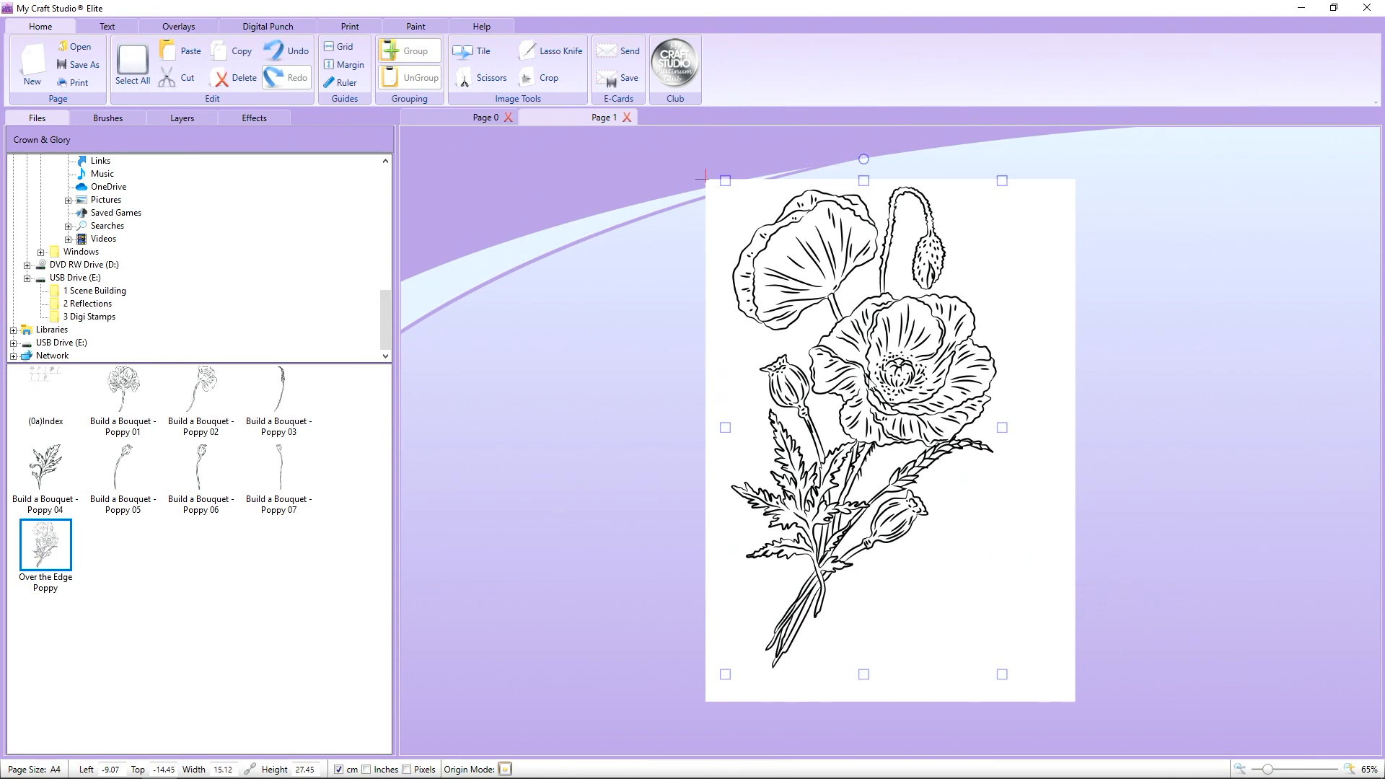
pyautogui.moveTo(870, 379); pyautogui.dragTo(889, 396)
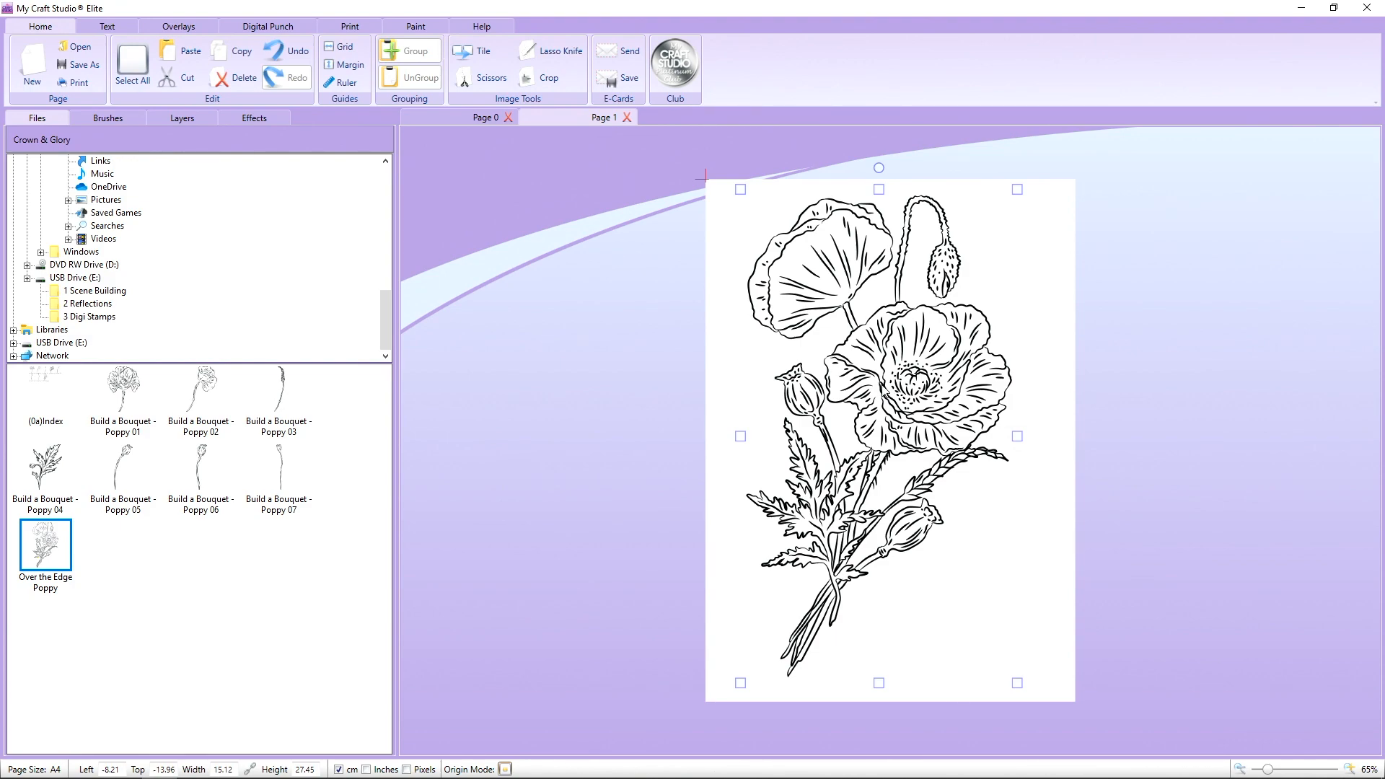
pyautogui.moveTo(881, 384); pyautogui.dragTo(883, 388)
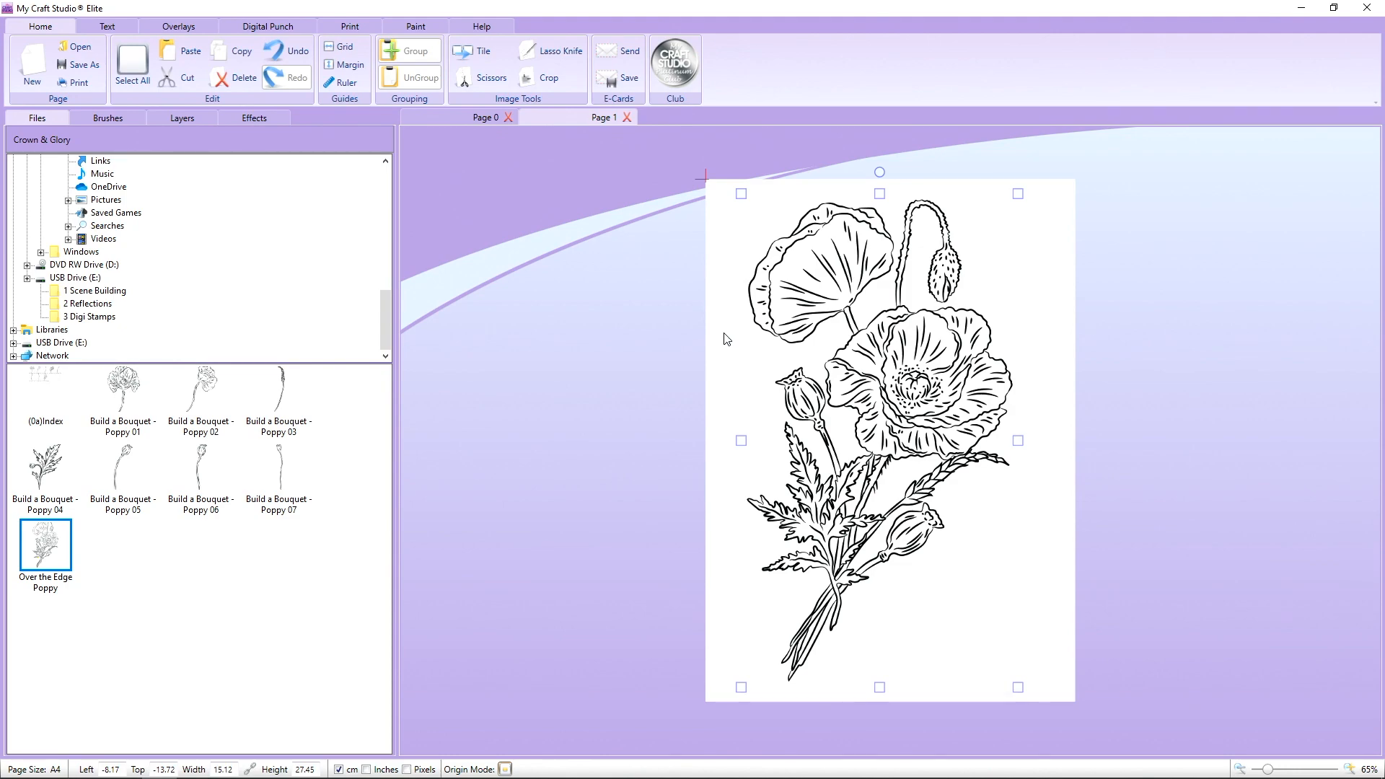
# - Replace the large stamp with a fresh Over the Edge Poppy about 2.9 × 5.3 cm in the page's upper-left corner
pyautogui.click(241, 80)
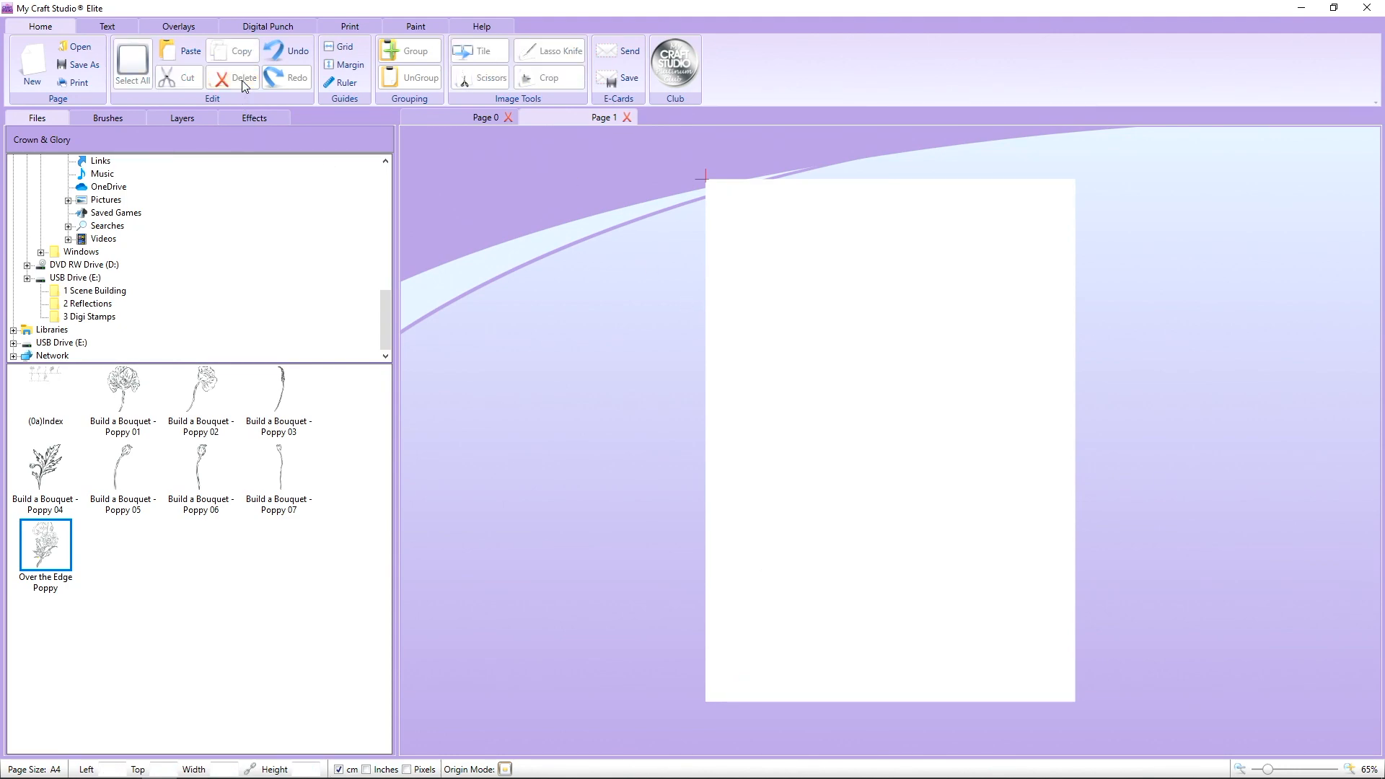
pyautogui.moveTo(44, 549); pyautogui.dragTo(850, 350)
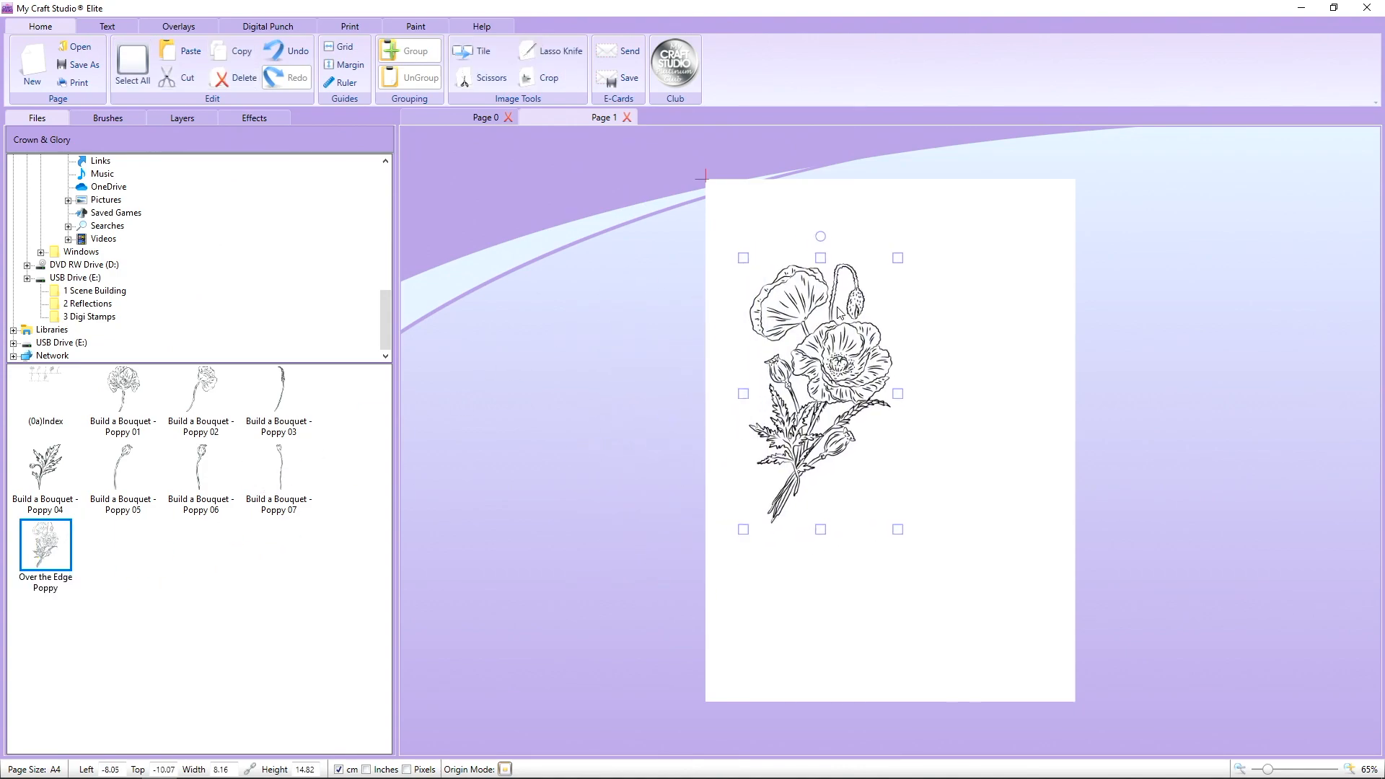
pyautogui.moveTo(898, 258); pyautogui.dragTo(812, 423)
pyautogui.moveTo(787, 475); pyautogui.dragTo(775, 251)
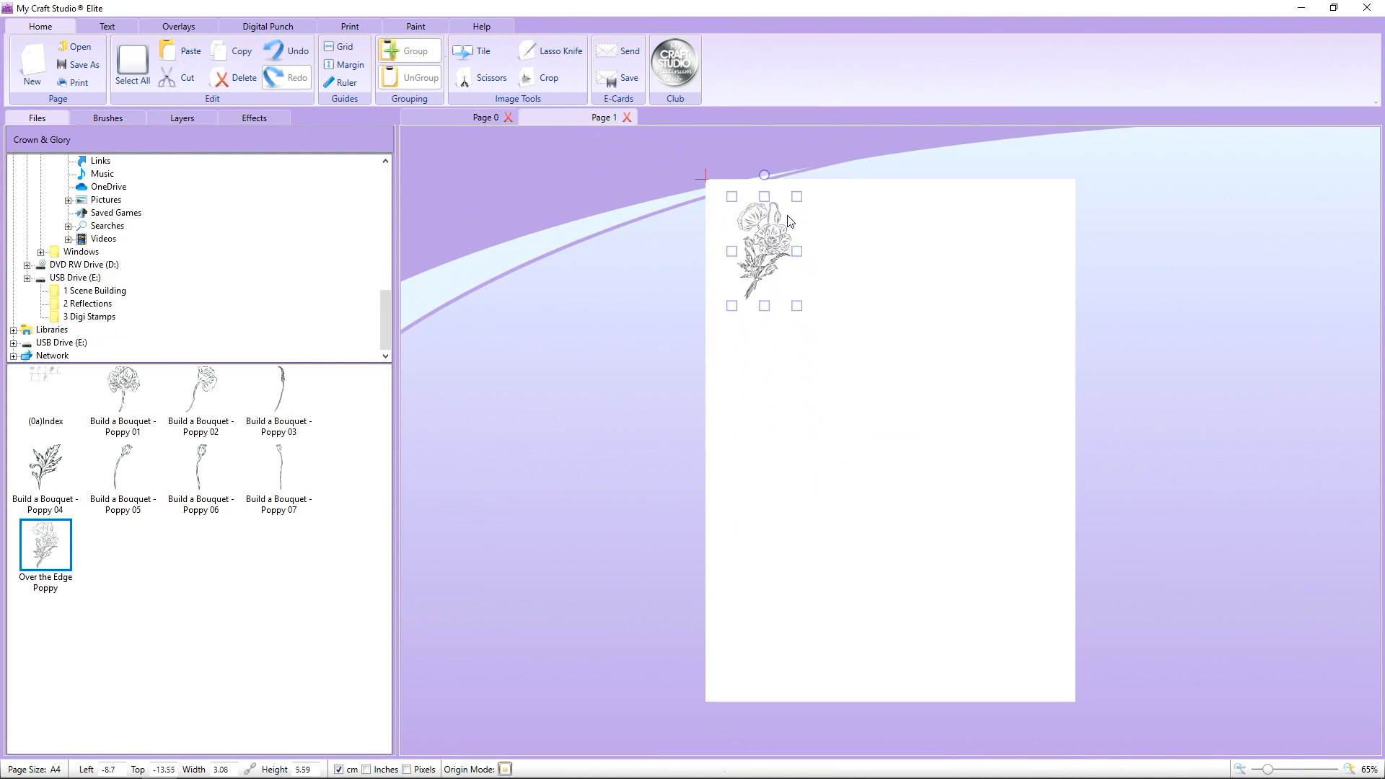
pyautogui.moveTo(794, 198); pyautogui.dragTo(791, 203)
pyautogui.moveTo(768, 259); pyautogui.dragTo(796, 238)
# - Duplicate the small poppy stamp, flip the copy upside down and position it snugly to the right of the original
pyautogui.rightClick(746, 237)
pyautogui.click(791, 265)
pyautogui.rightClick(749, 232)
pyautogui.click(785, 279)
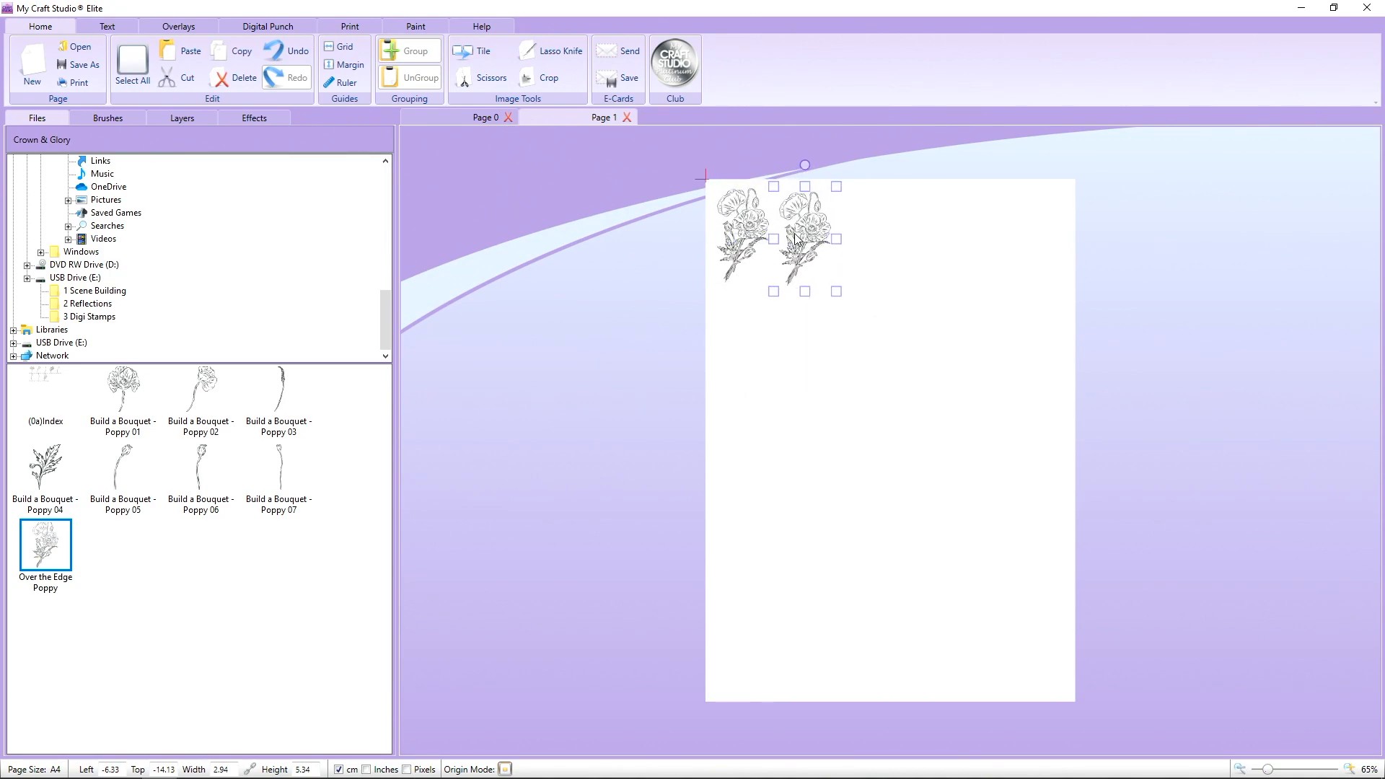
pyautogui.rightClick(804, 228)
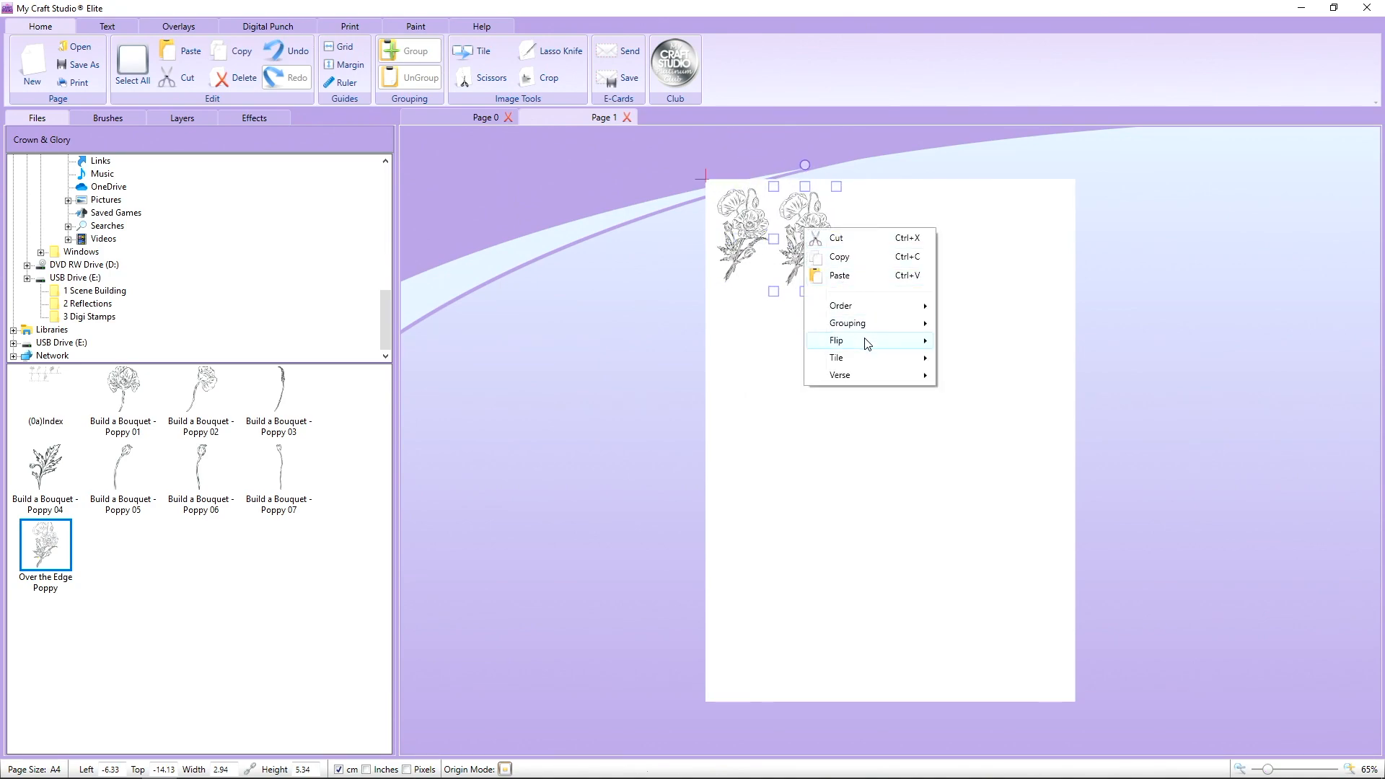
pyautogui.moveTo(868, 345)
pyautogui.click(990, 358)
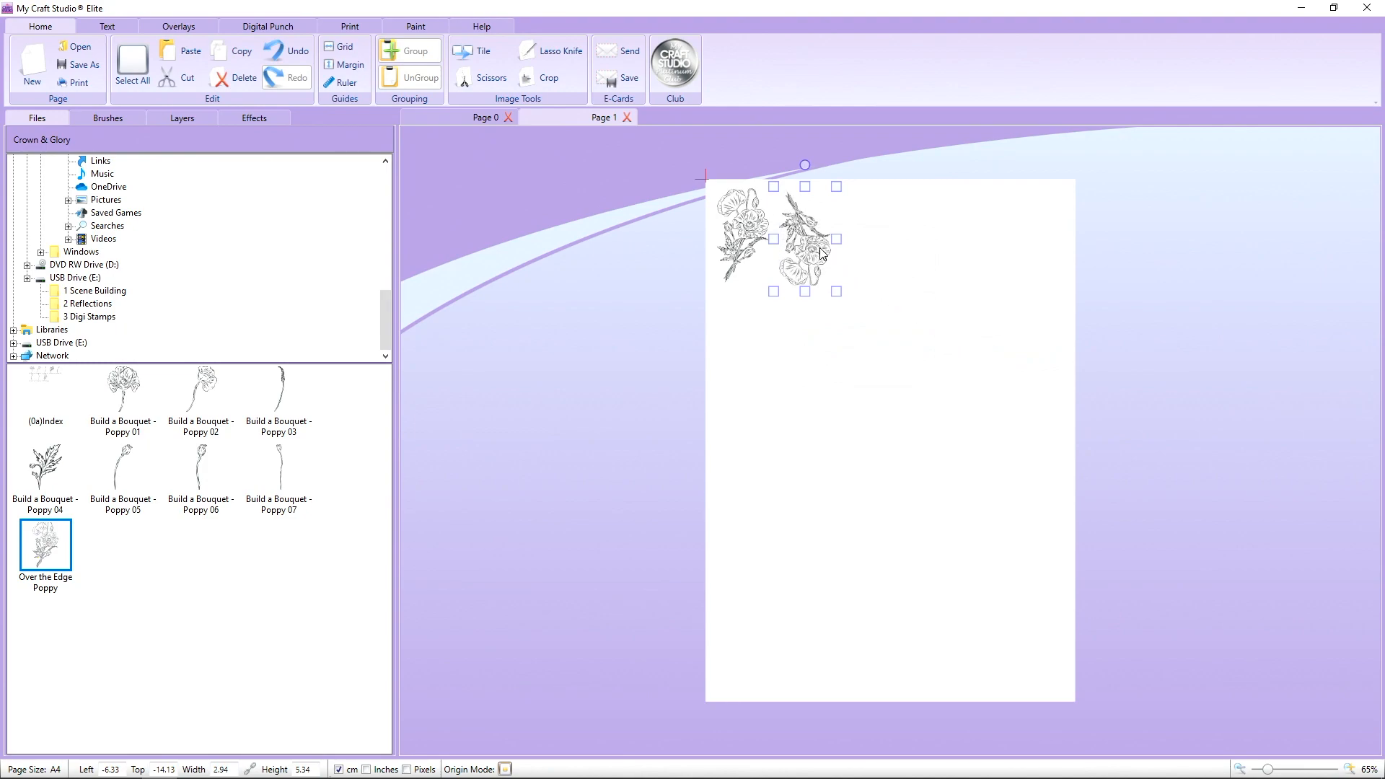
pyautogui.moveTo(820, 253); pyautogui.dragTo(812, 246)
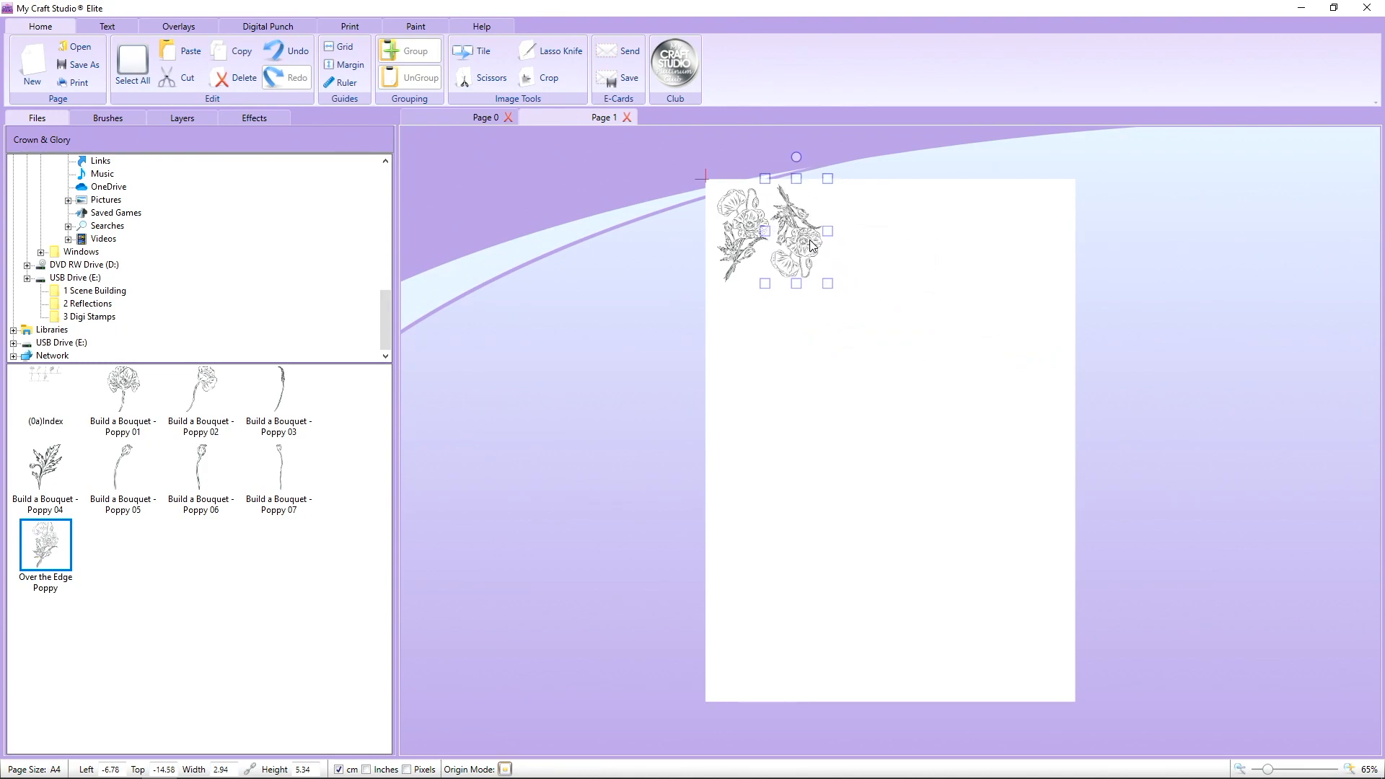
pyautogui.click(629, 246)
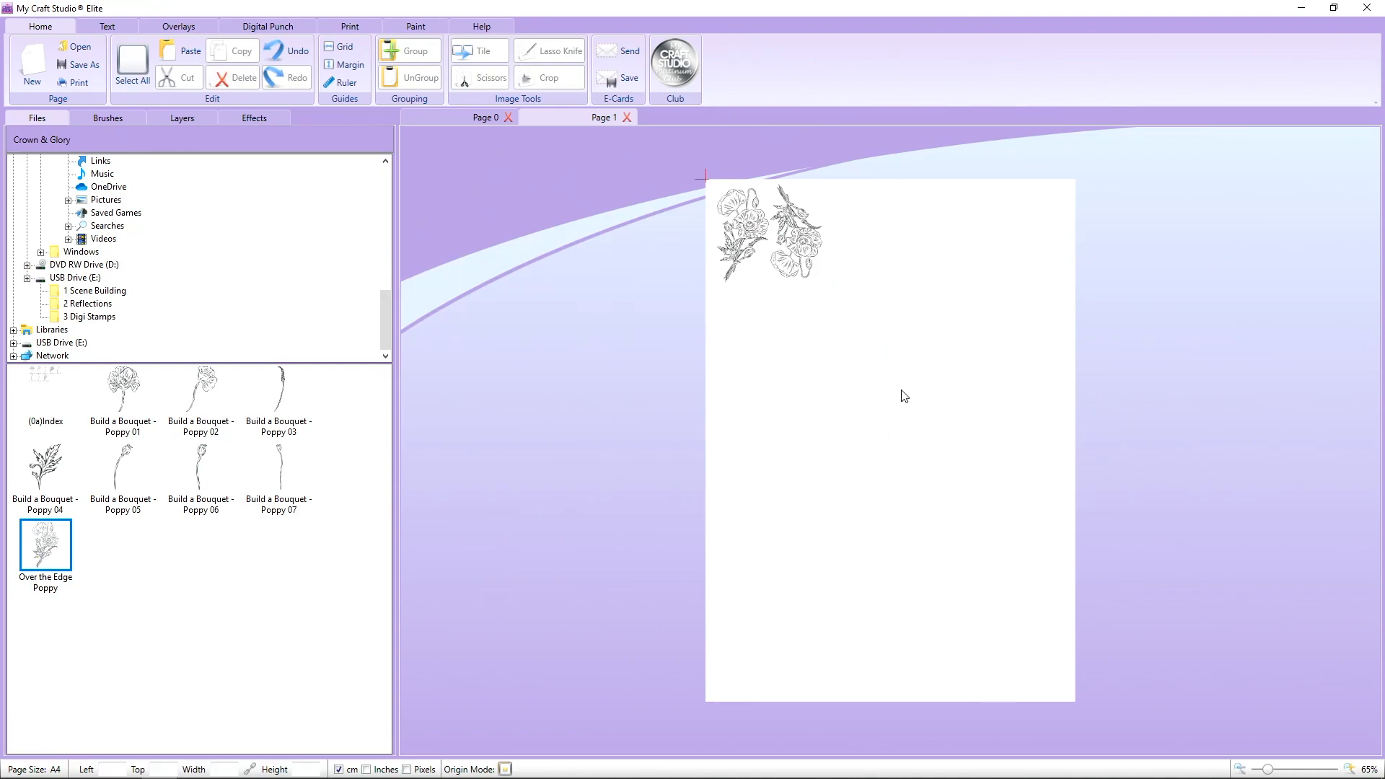
# - Set the page's canvas to the Transparent colour with a solid brush
pyautogui.click(106, 119)
pyautogui.click(195, 332)
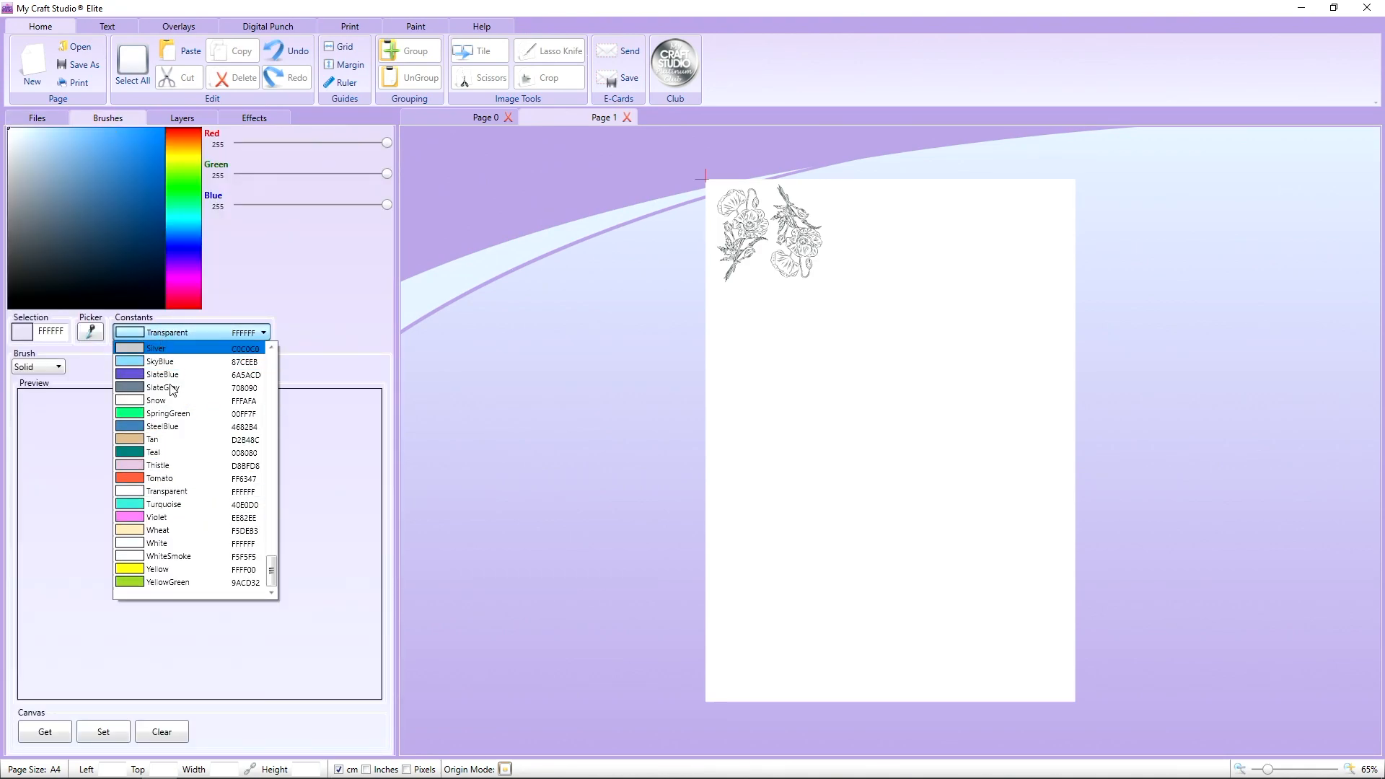
pyautogui.click(174, 492)
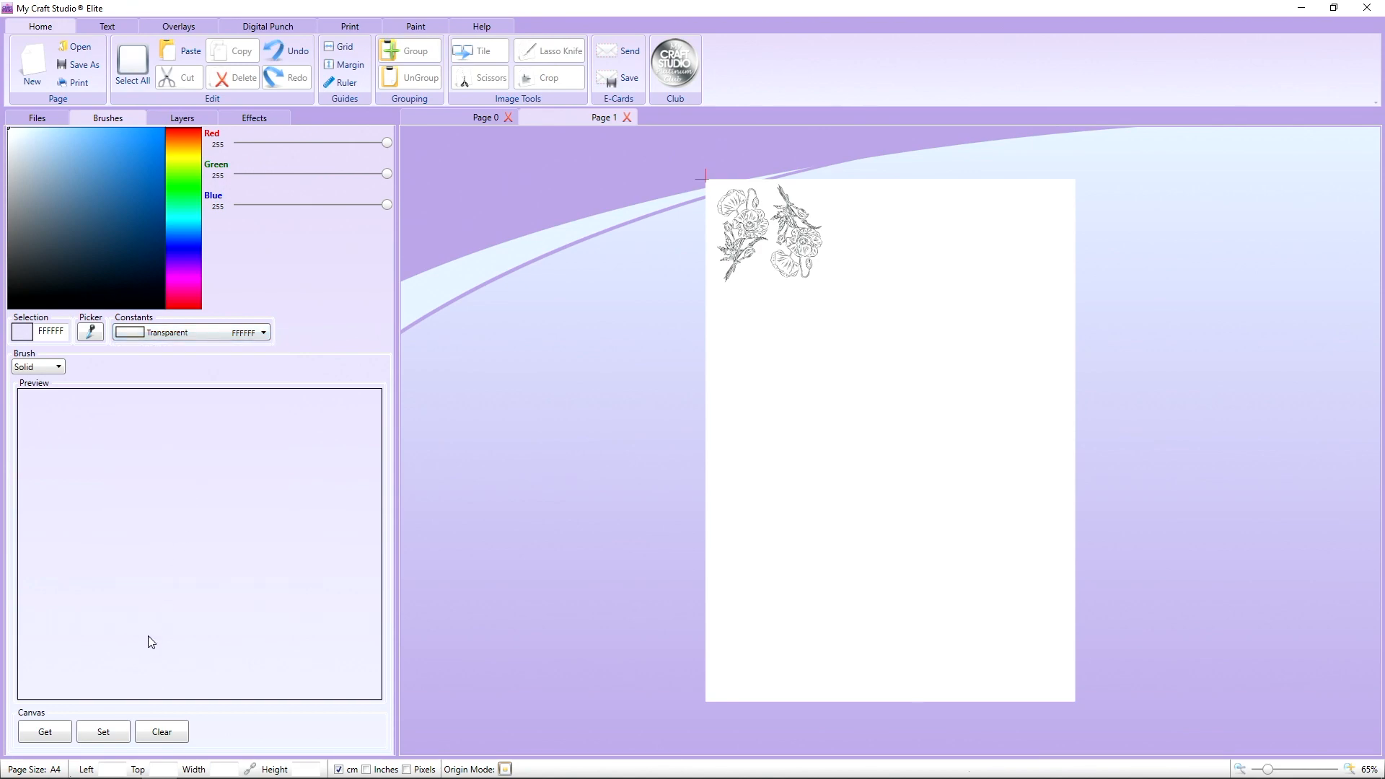
pyautogui.click(107, 733)
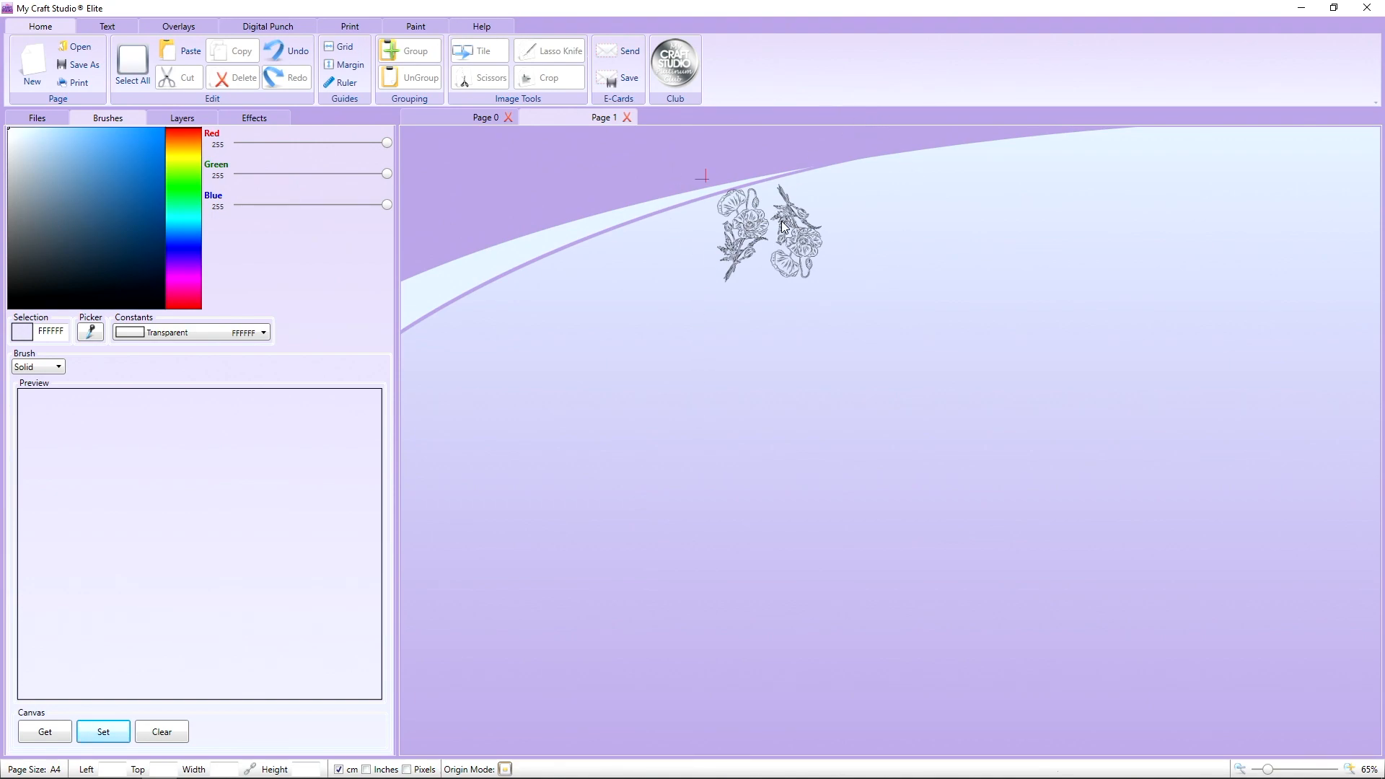
# - Group the two small poppy stamps into one object
pyautogui.moveTo(696, 161); pyautogui.dragTo(839, 289)
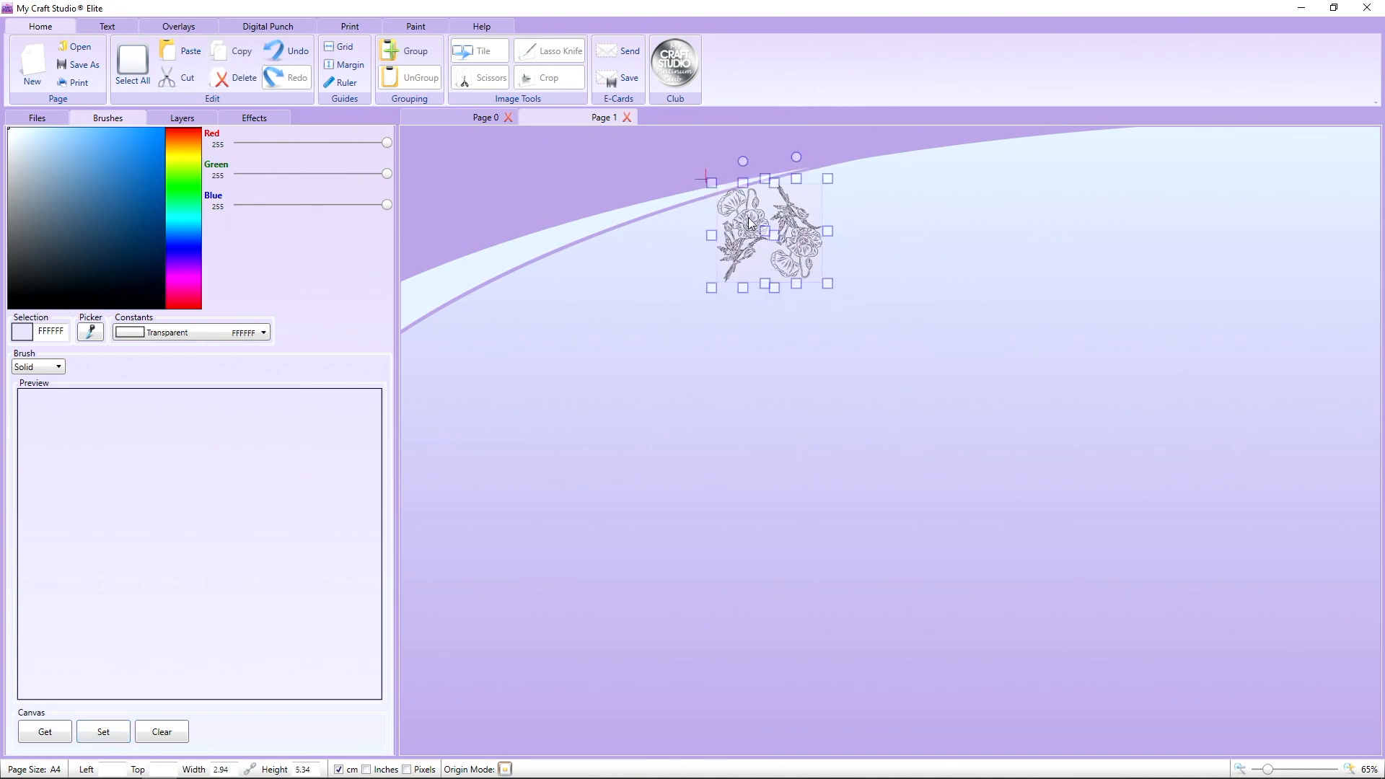
pyautogui.click(397, 51)
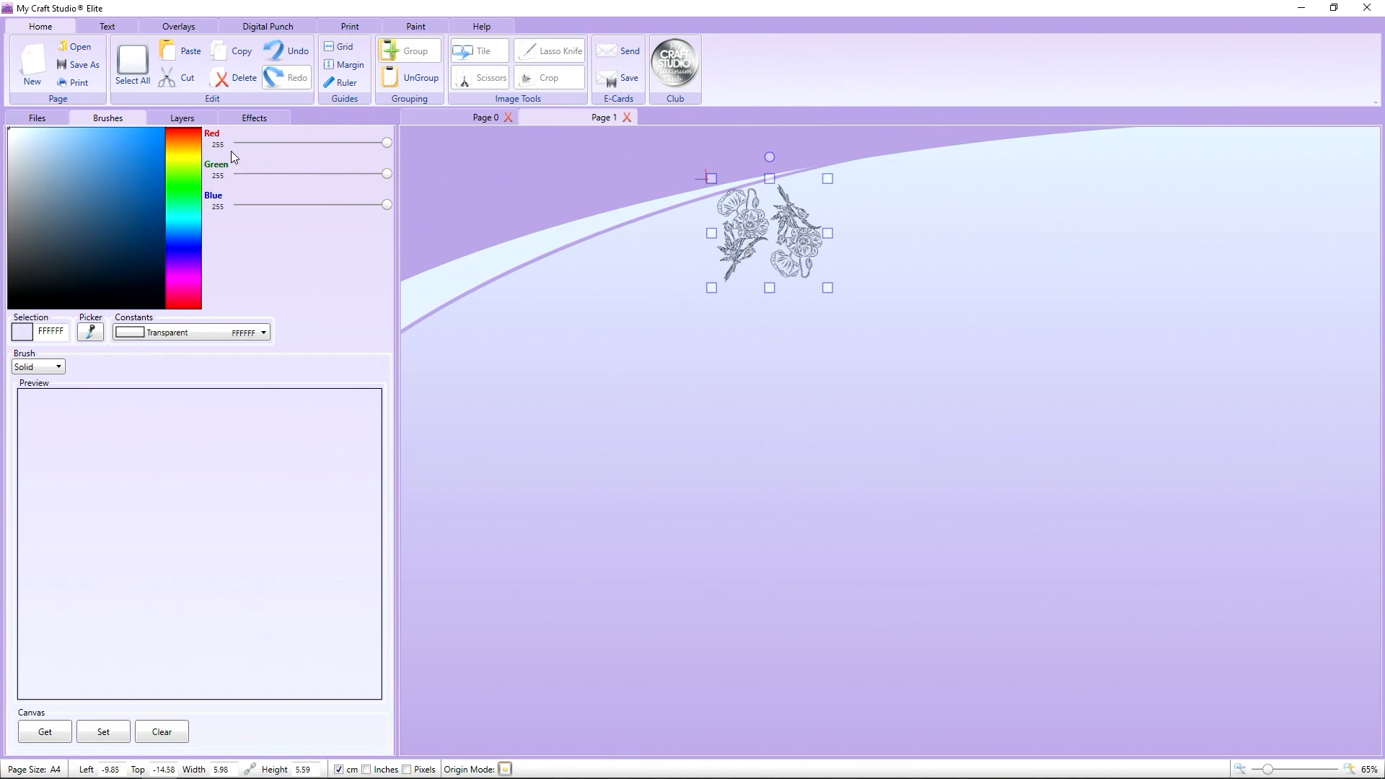
# - Save the grouped poppy page to the USB drive as a PNG Pro Quality image named demo poppy 2
pyautogui.click(48, 119)
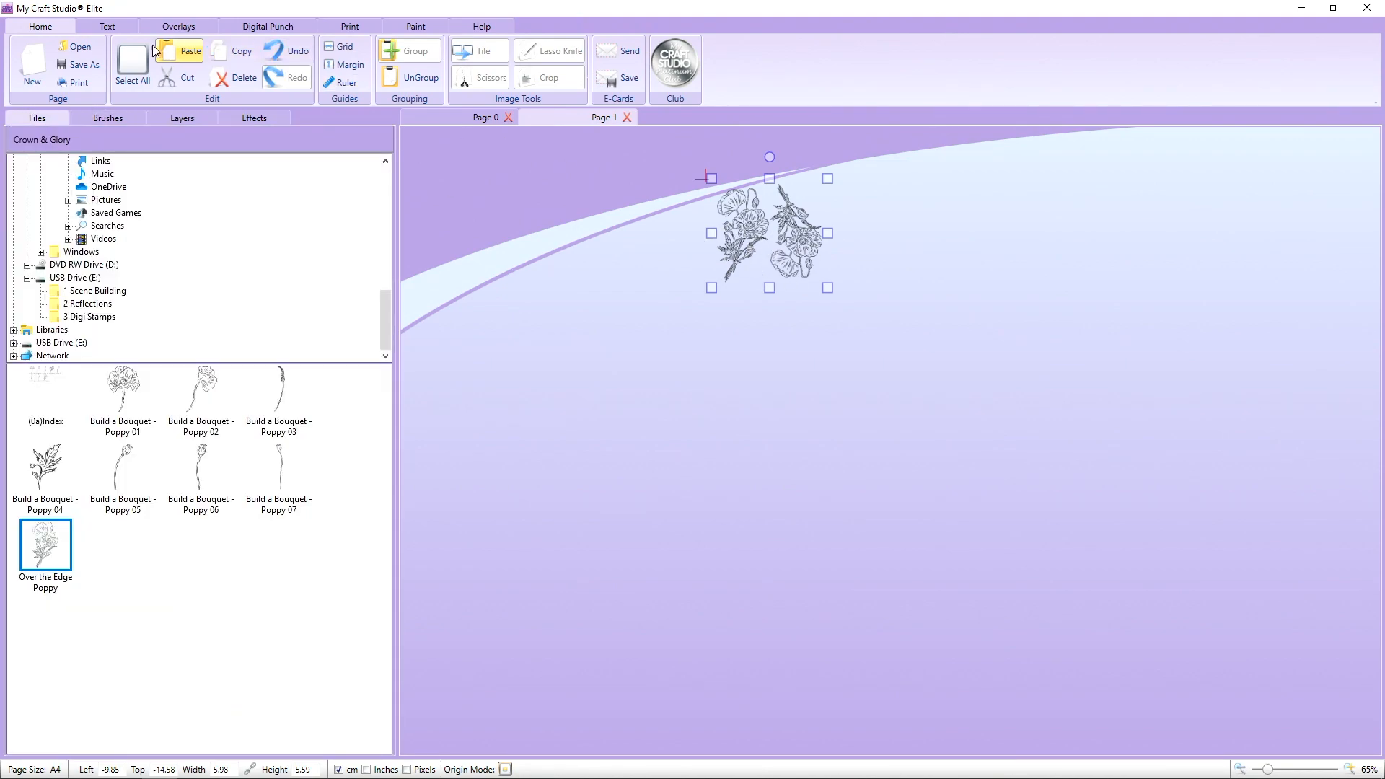
pyautogui.click(88, 67)
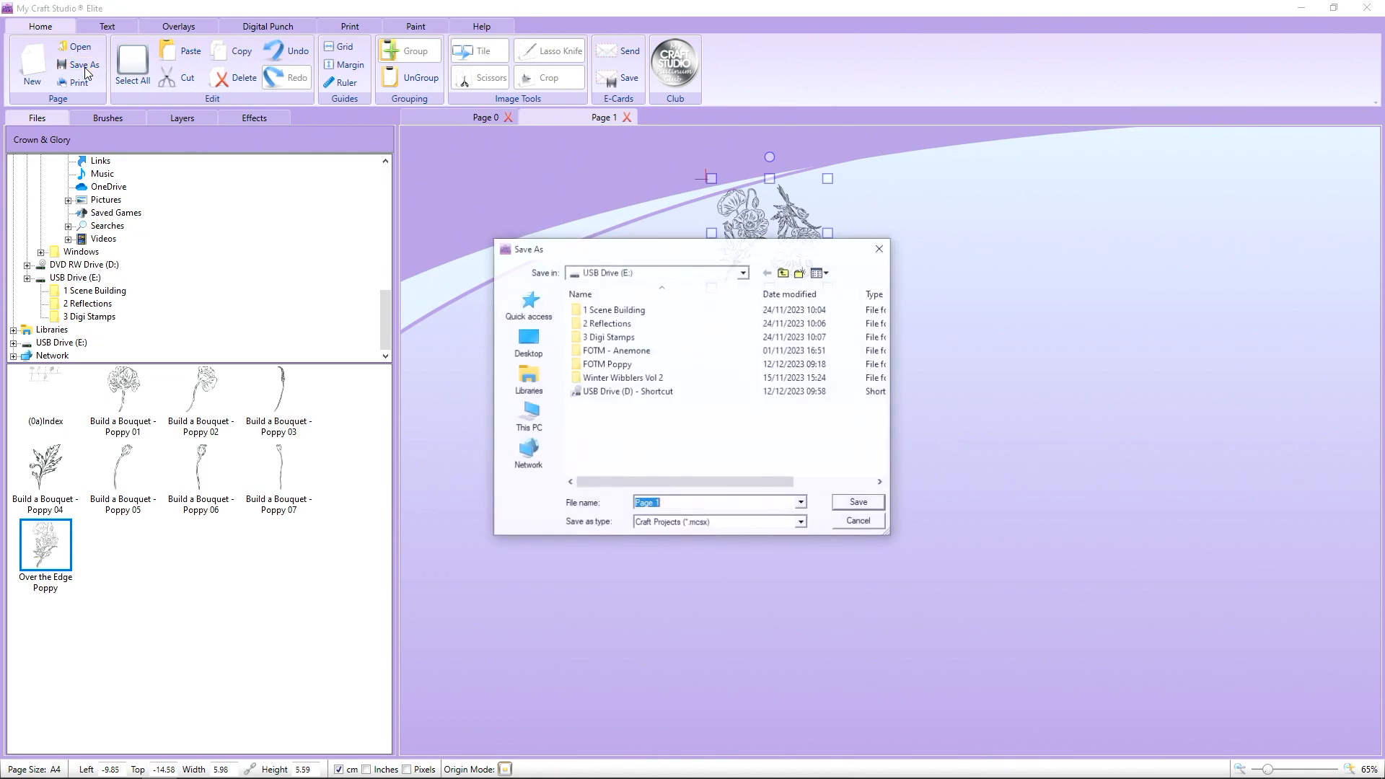
pyautogui.click(729, 525)
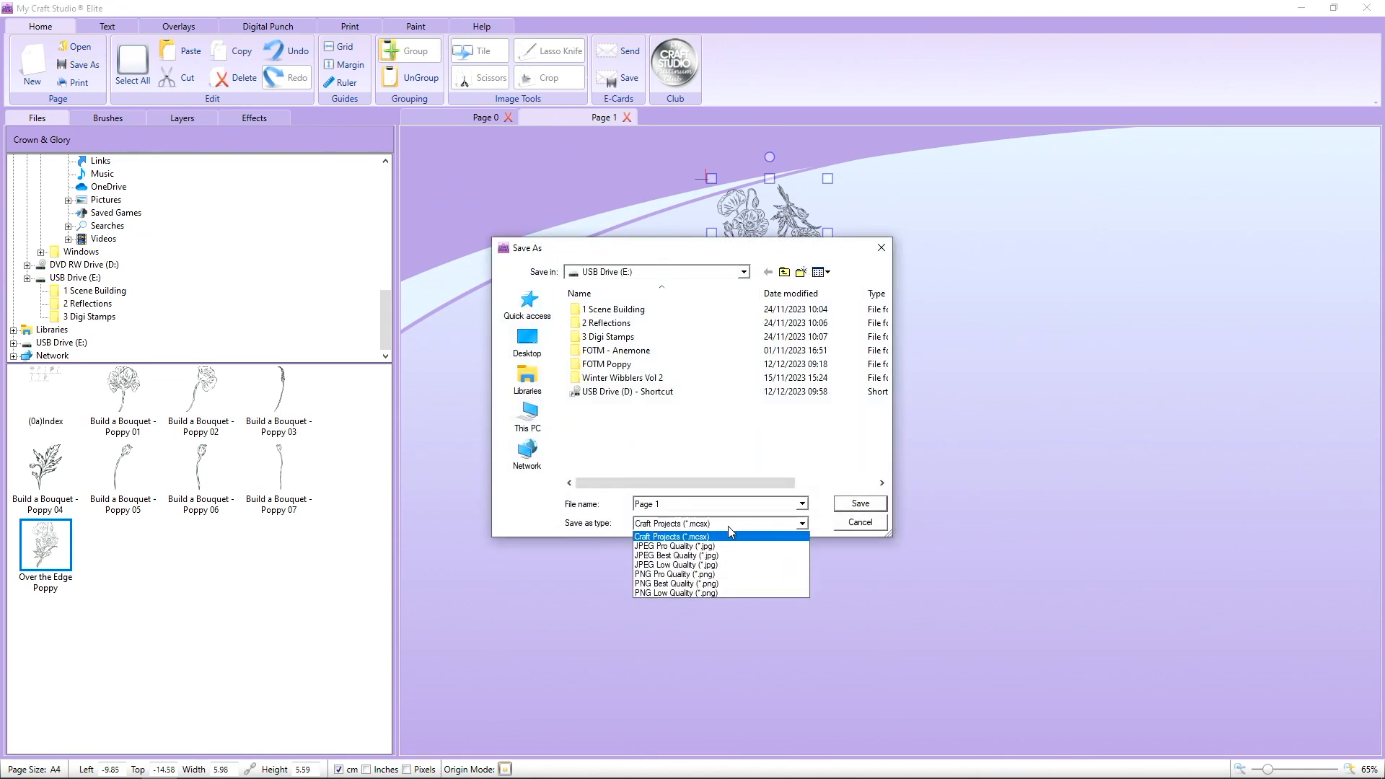
pyautogui.click(706, 575)
pyautogui.hotkey('shift', 'Tab')
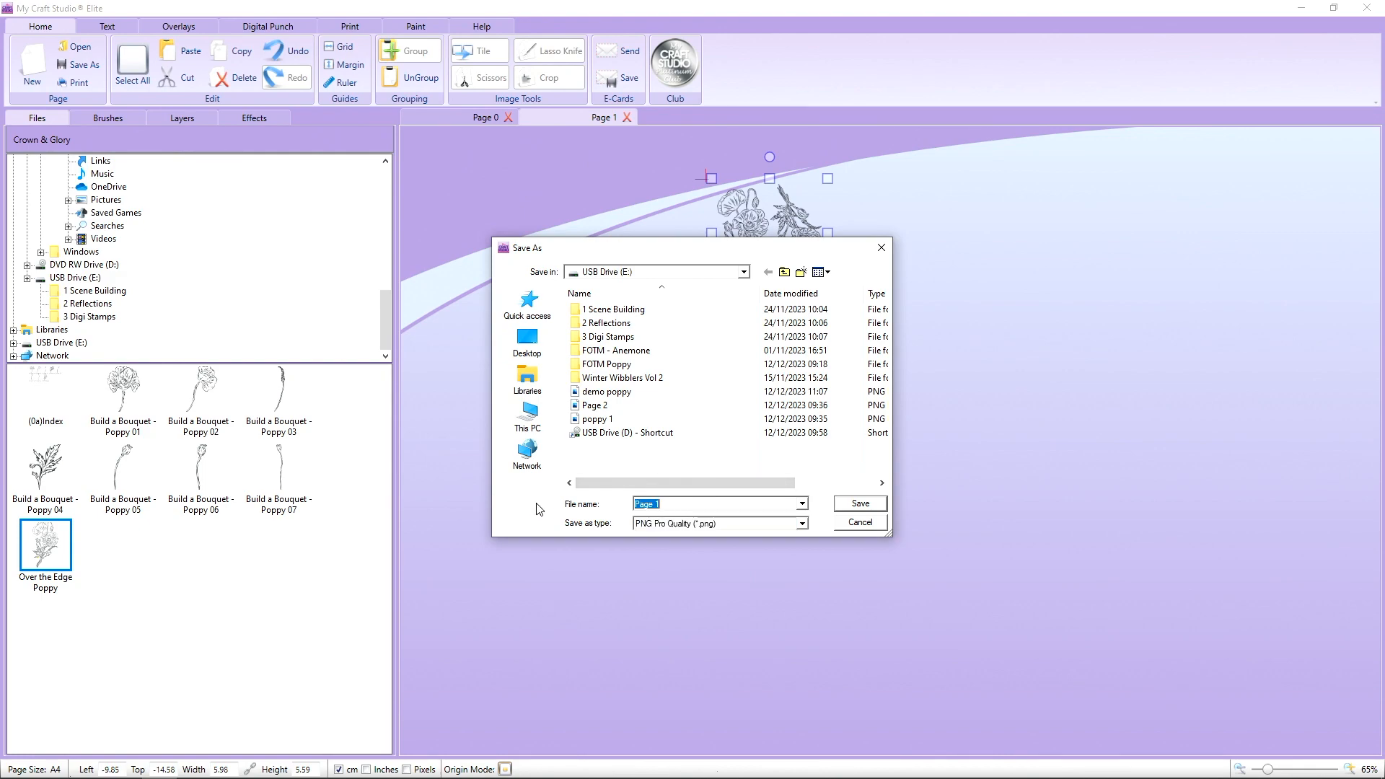
pyautogui.write('demo')
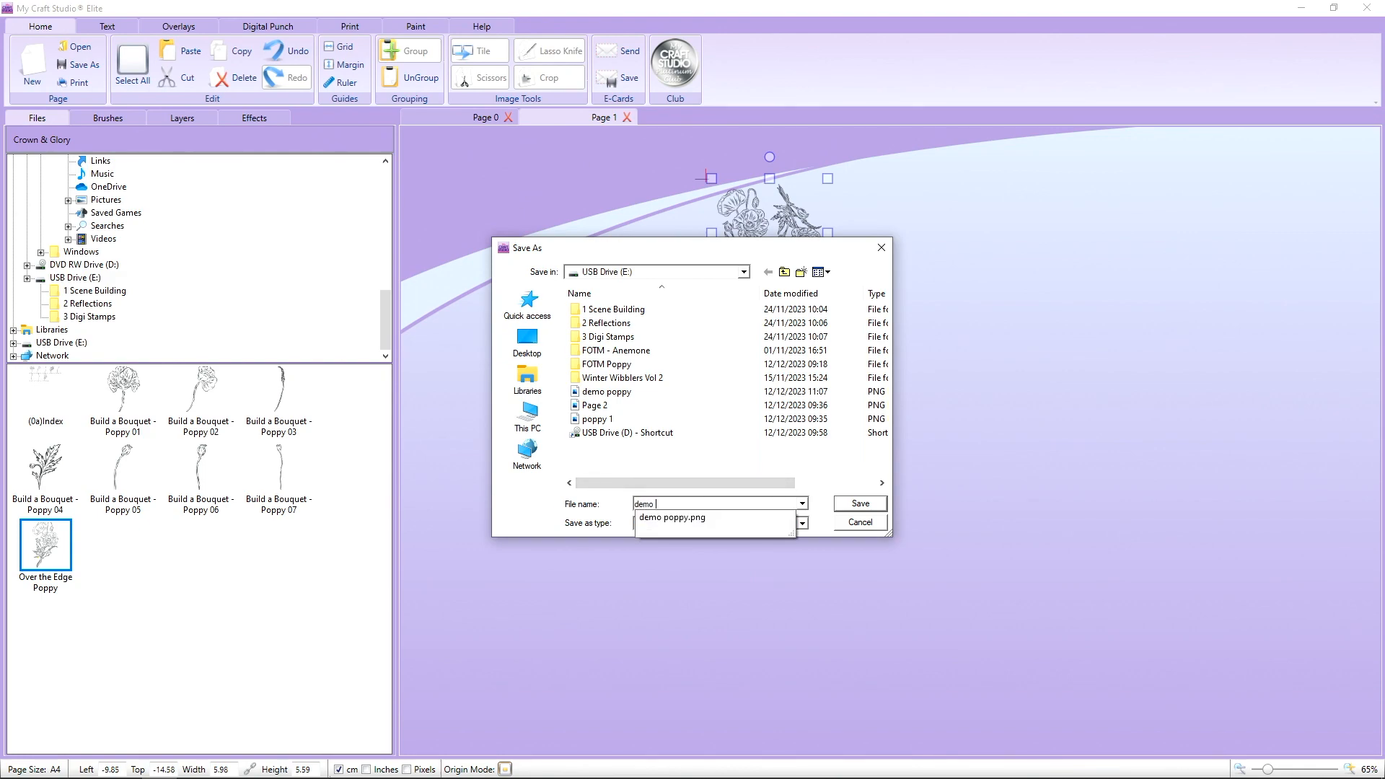
pyautogui.write(' poppy 2')
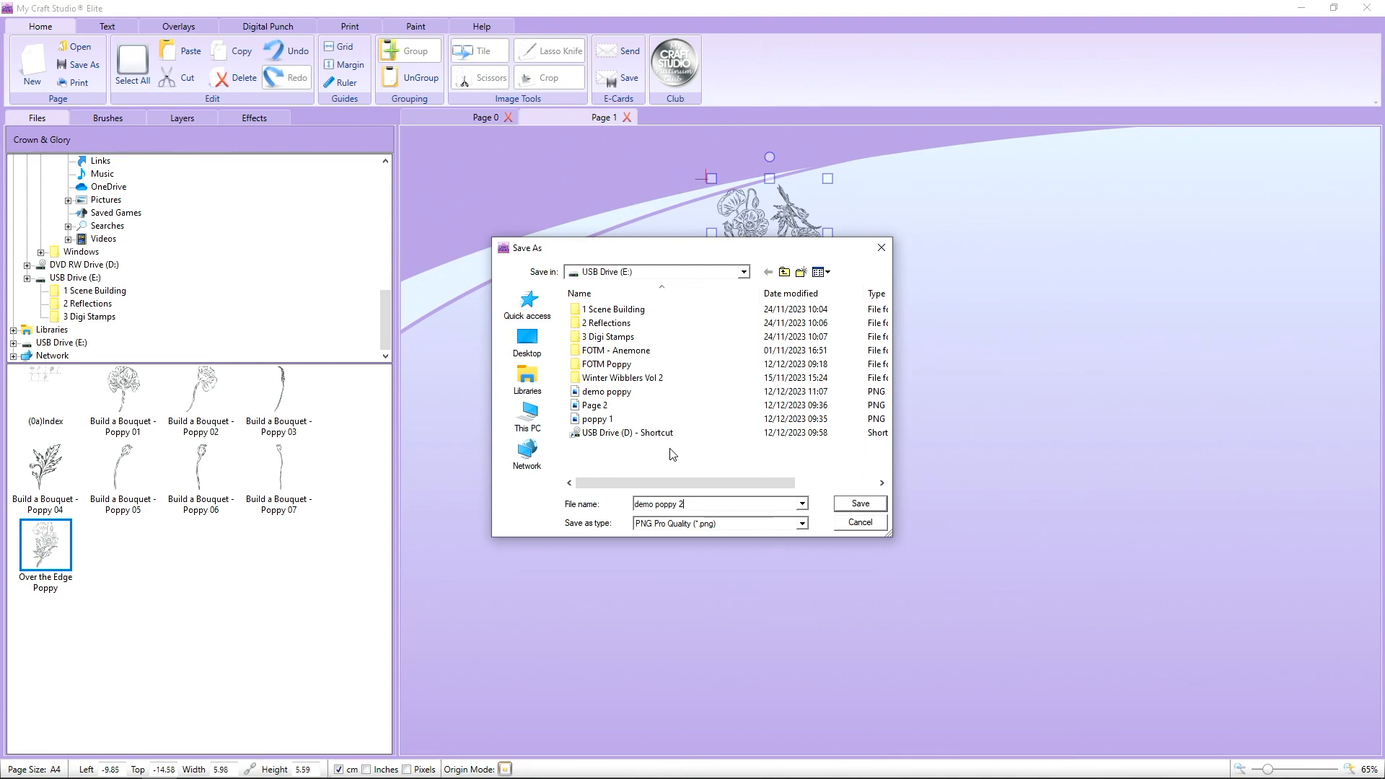
pyautogui.click(846, 506)
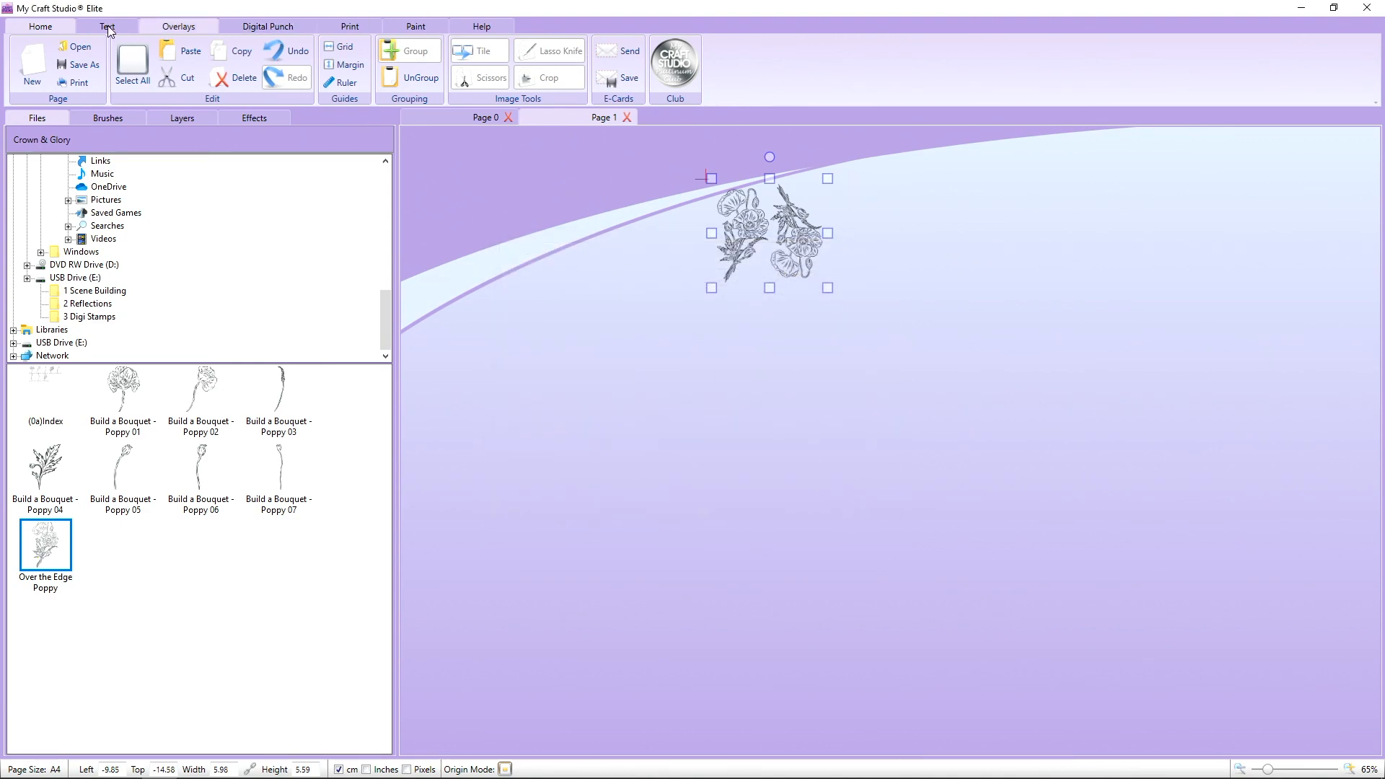
# - Create a new blank page and hide its grid and ruler
pyautogui.click(32, 64)
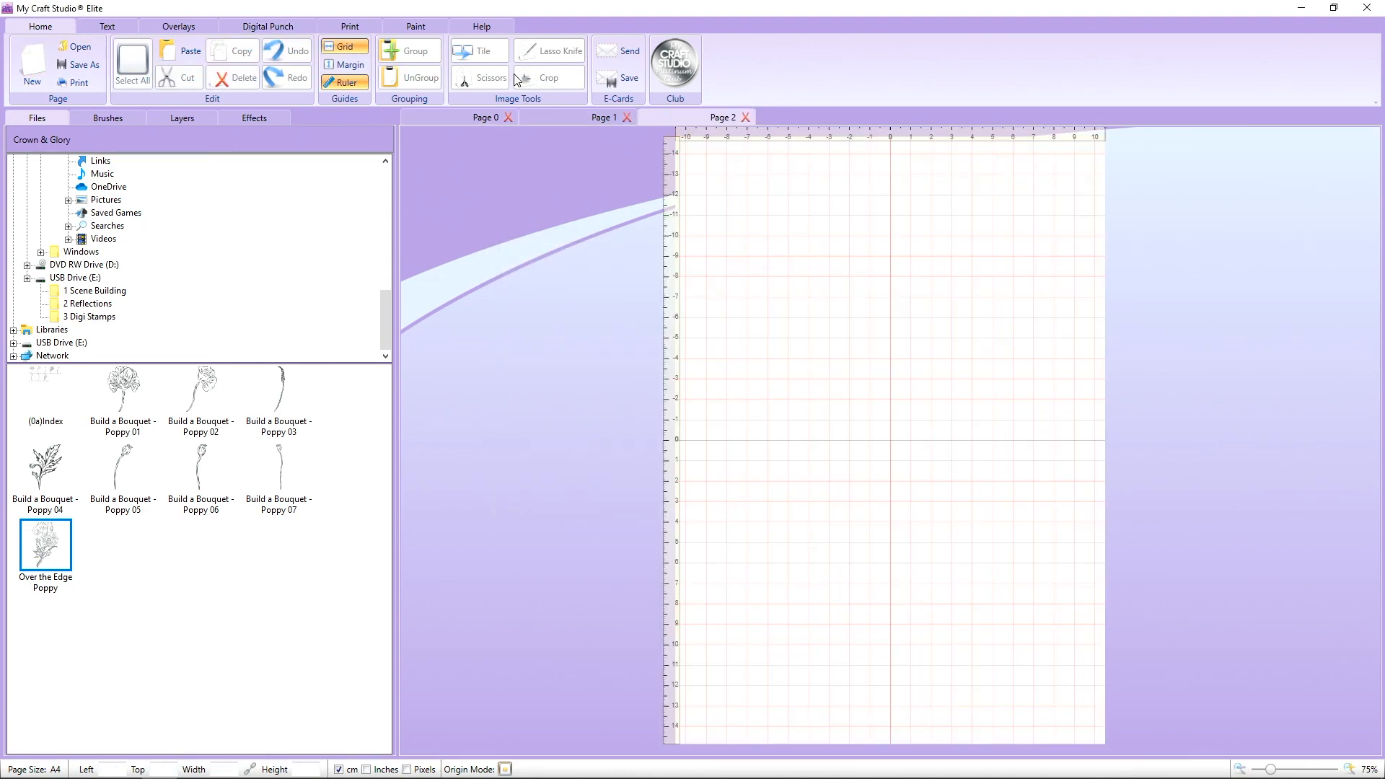
pyautogui.click(344, 46)
pyautogui.click(350, 83)
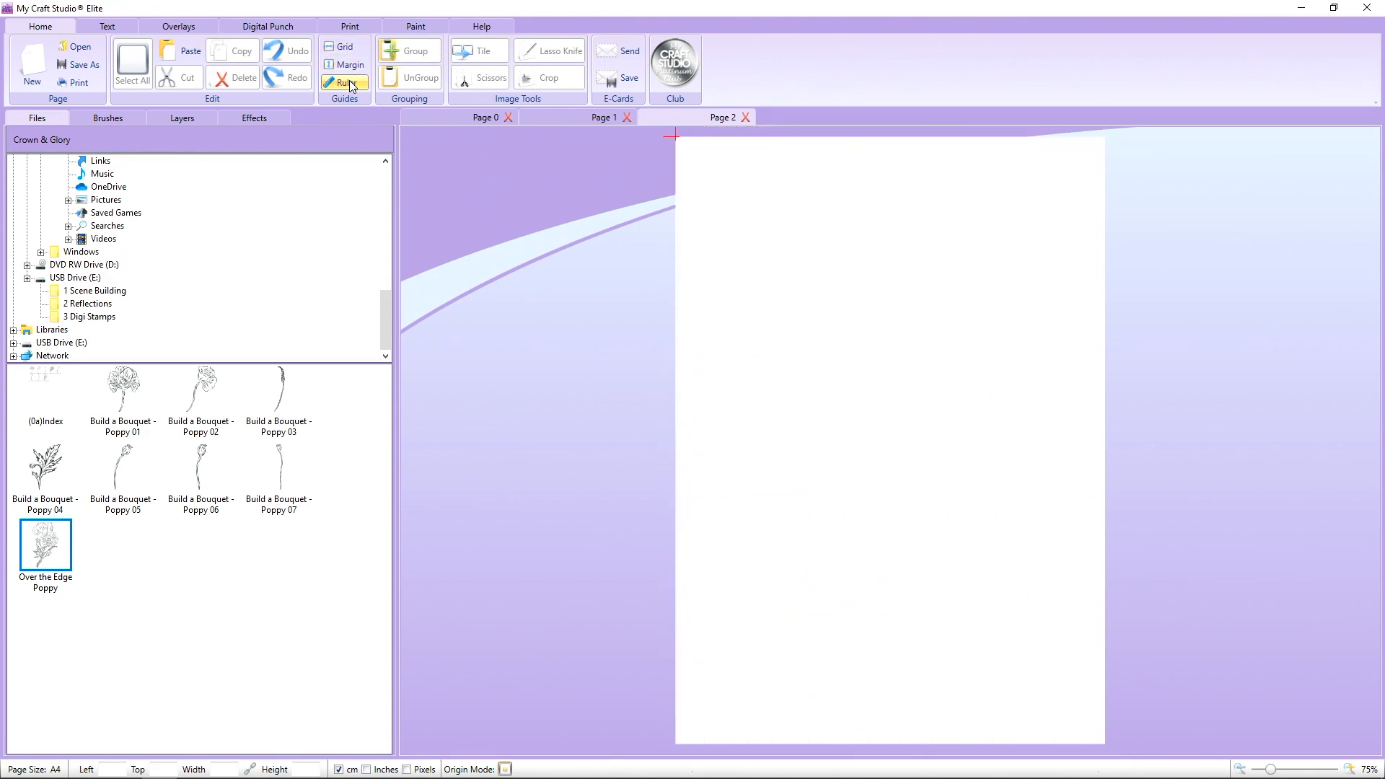
# - Add the saved demo poppy 2 image from the USB drive to the page, with its poppies near the upper-left area
pyautogui.click(93, 280)
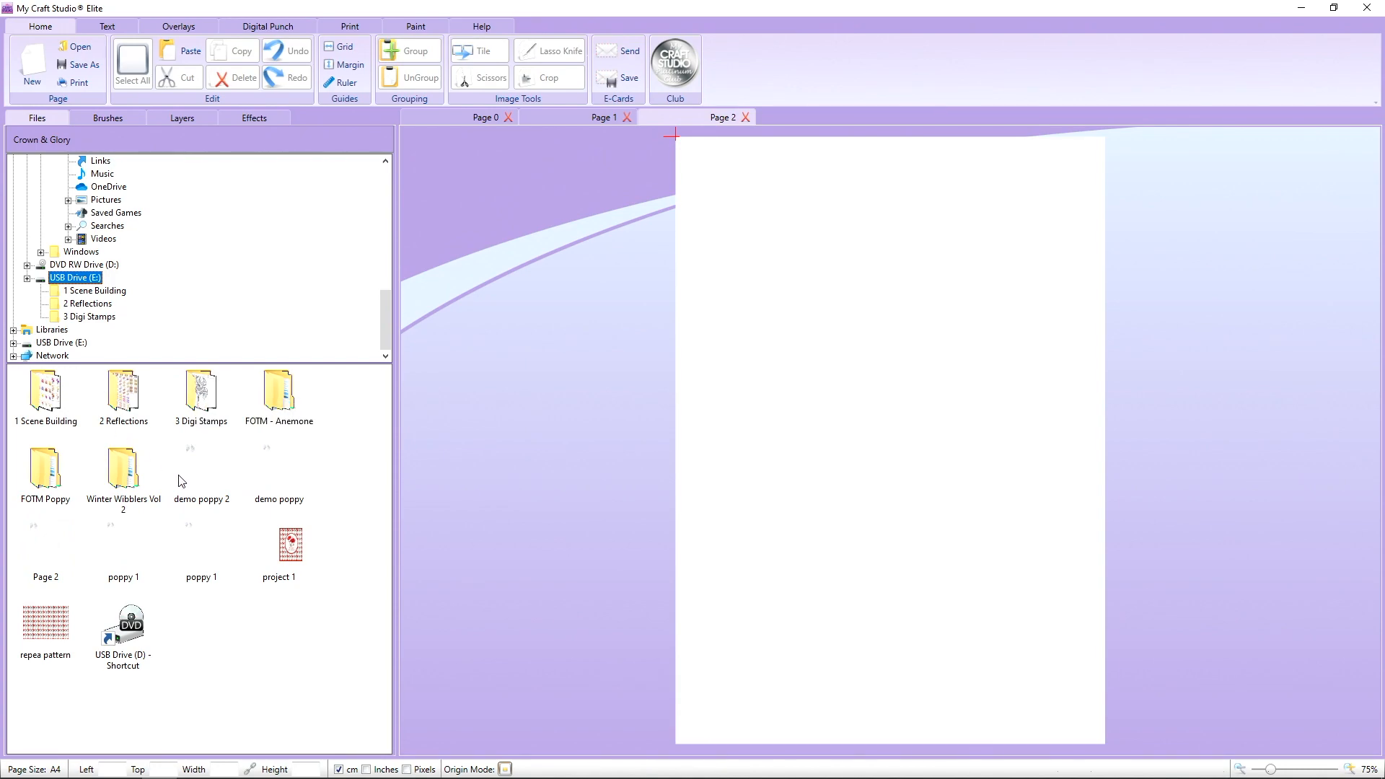
pyautogui.moveTo(202, 468); pyautogui.dragTo(789, 291)
pyautogui.moveTo(756, 239); pyautogui.dragTo(775, 267)
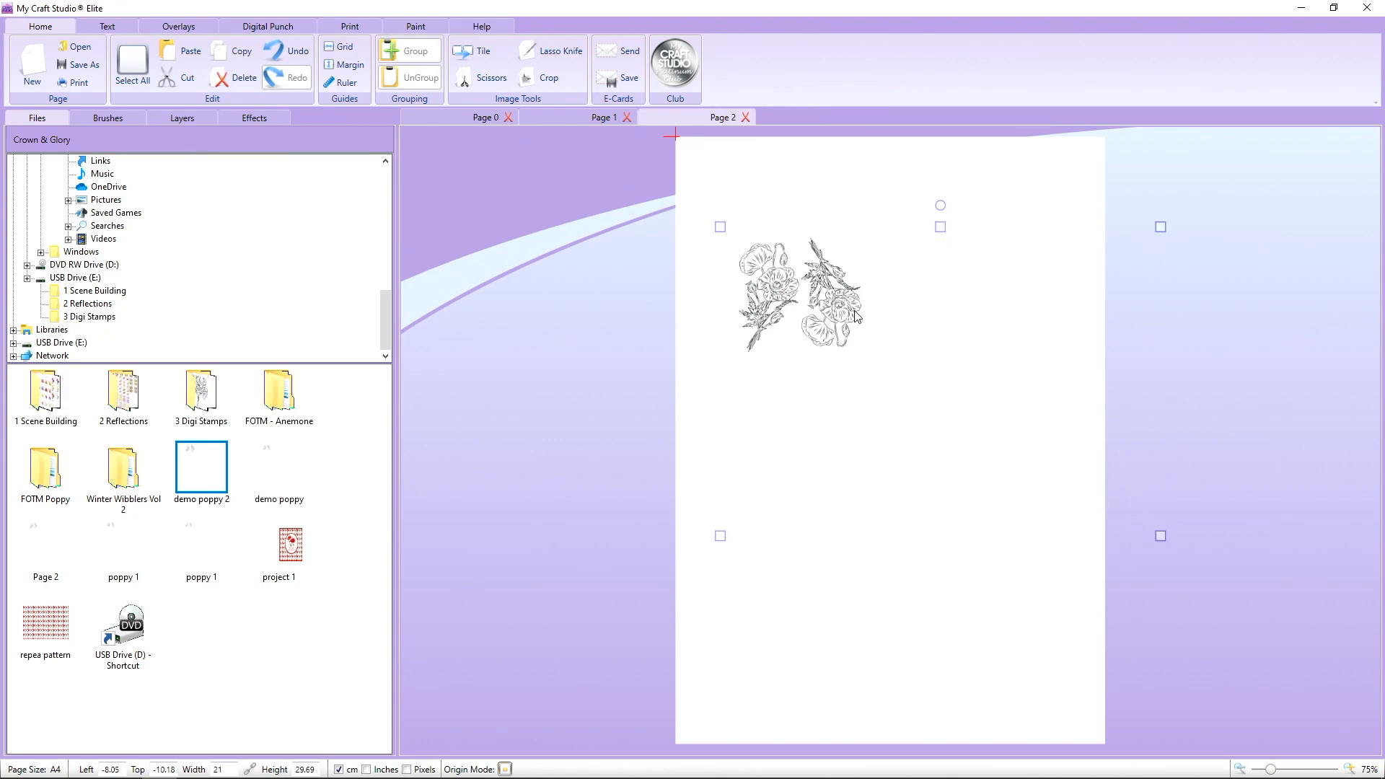
pyautogui.moveTo(855, 315); pyautogui.dragTo(807, 301)
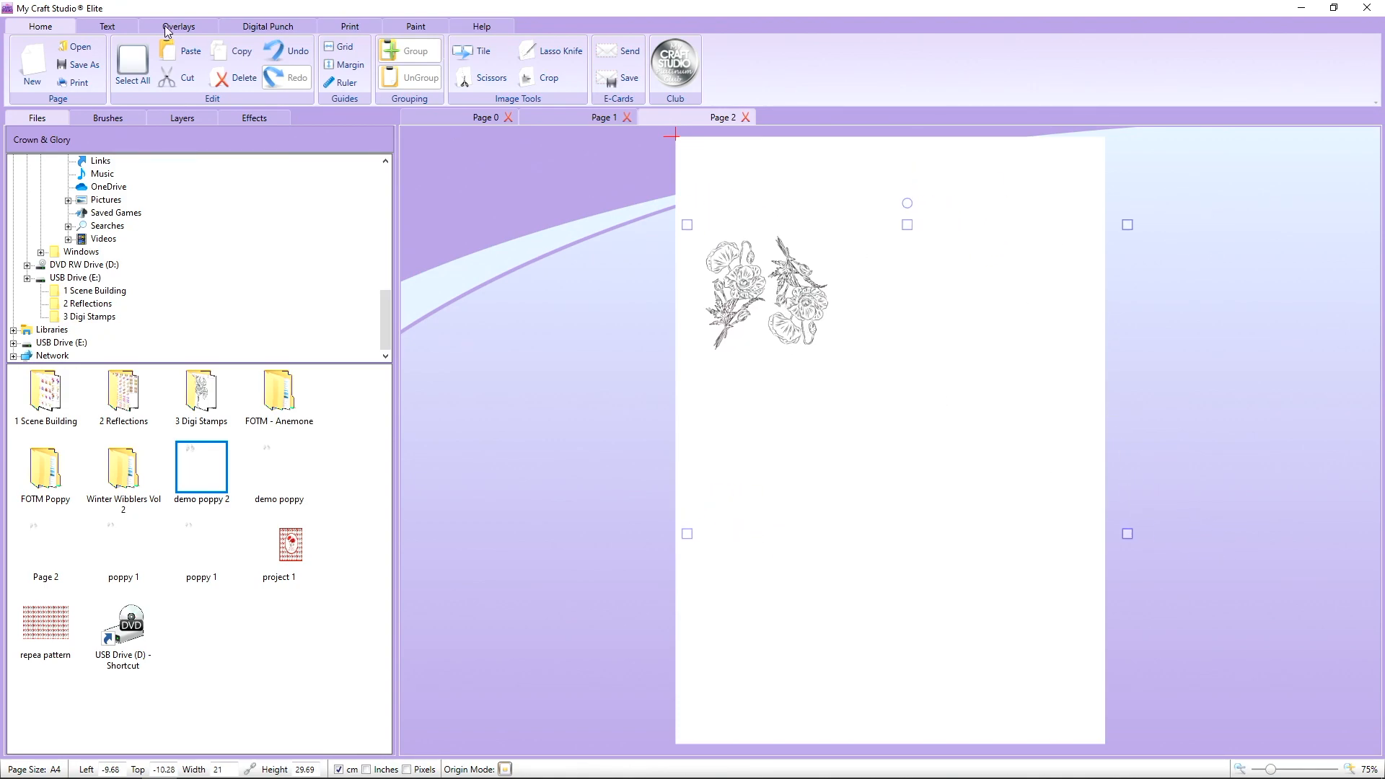
# - Punch out the two poppies with a Square basic shape sized about 6.4 × 5.9 cm, keeping the inner part
pyautogui.click(238, 29)
pyautogui.click(231, 72)
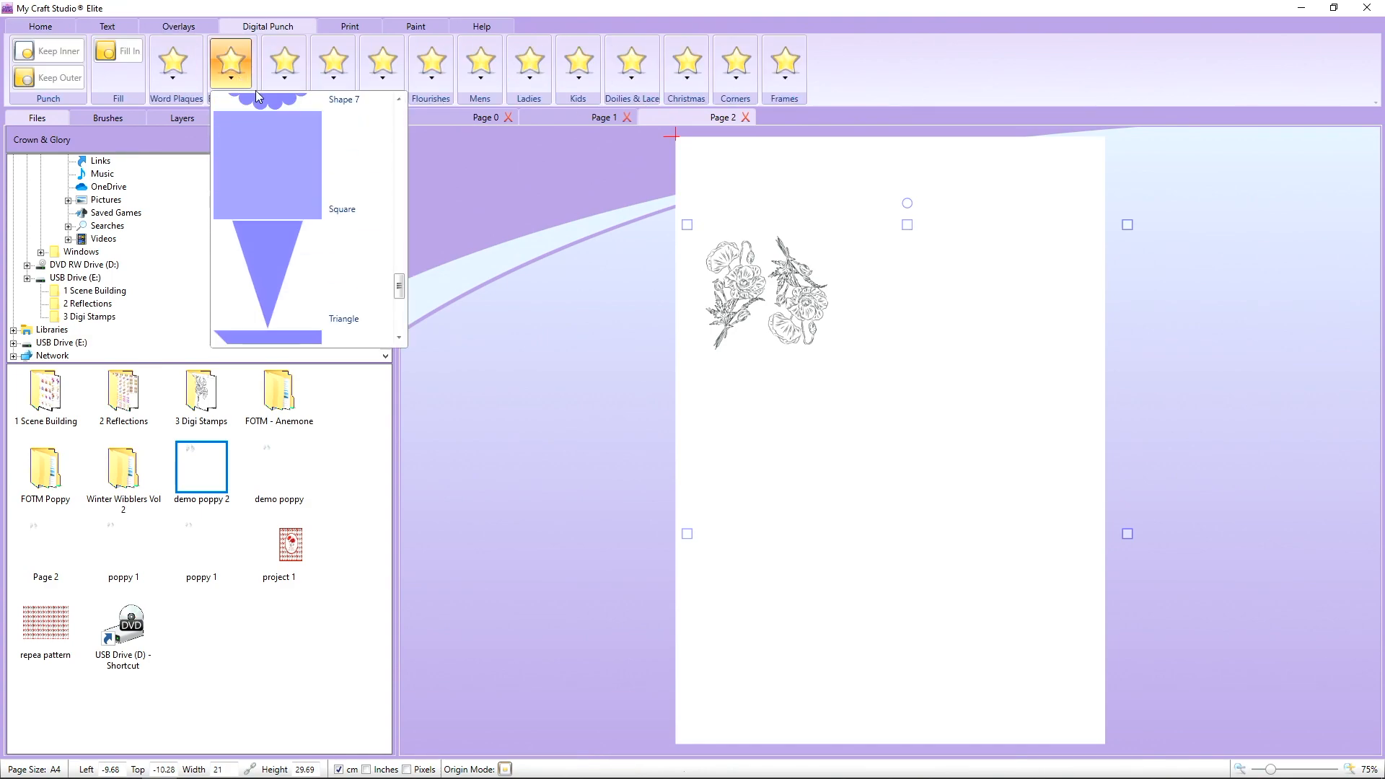
pyautogui.click(292, 238)
pyautogui.moveTo(717, 196); pyautogui.dragTo(749, 293)
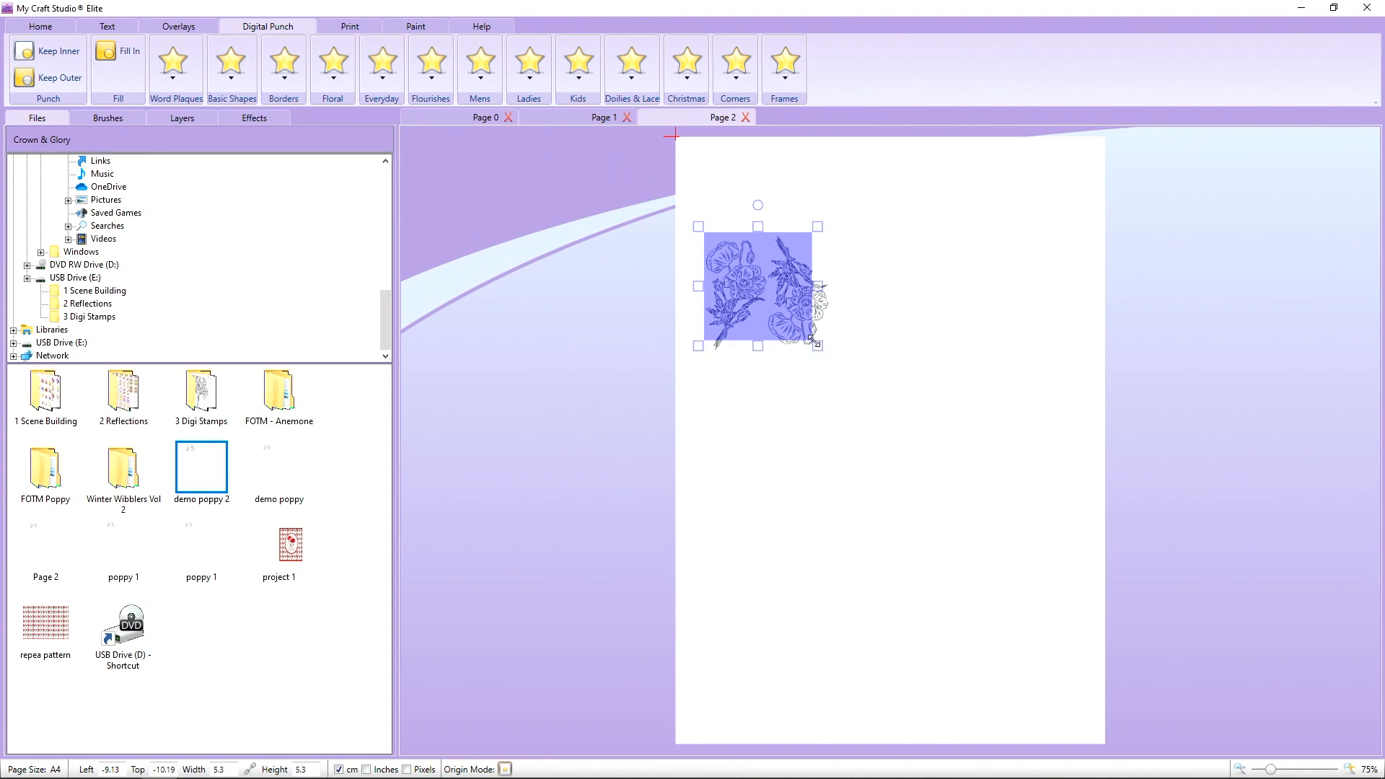
pyautogui.moveTo(813, 339); pyautogui.dragTo(830, 357)
pyautogui.moveTo(831, 293); pyautogui.dragTo(840, 293)
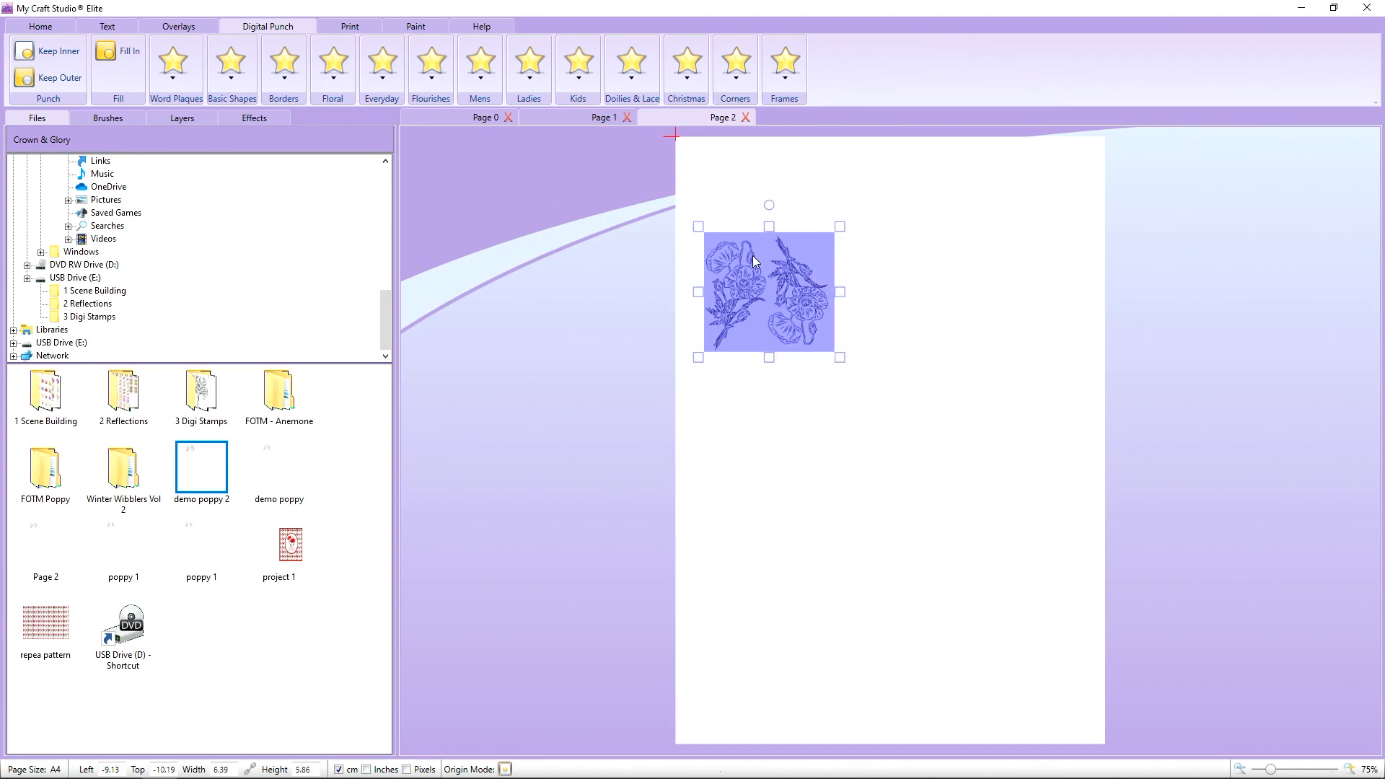
pyautogui.click(58, 51)
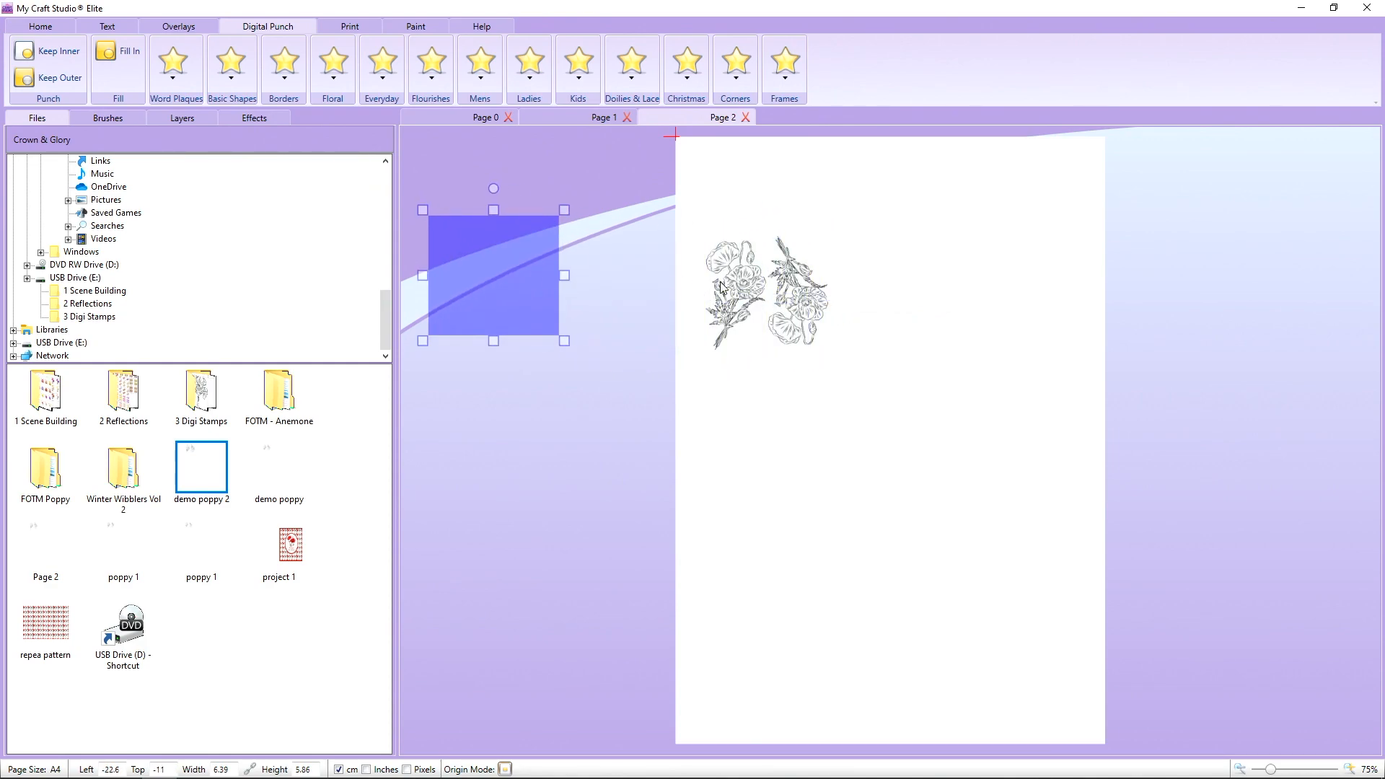
# - Move the punched poppy pair to the page's upper-left corner and tile it into three columns and five rows
pyautogui.moveTo(722, 287); pyautogui.dragTo(770, 280)
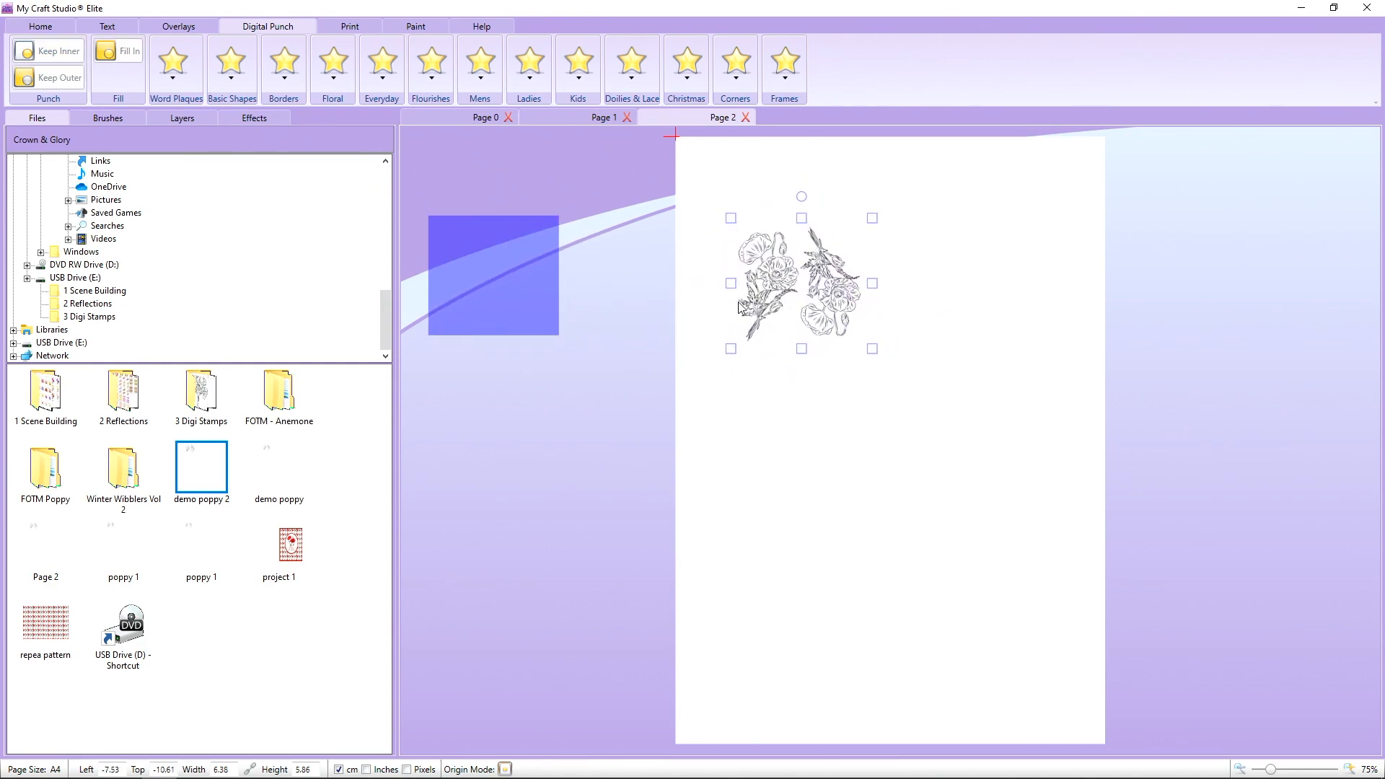
pyautogui.moveTo(851, 345); pyautogui.dragTo(795, 260)
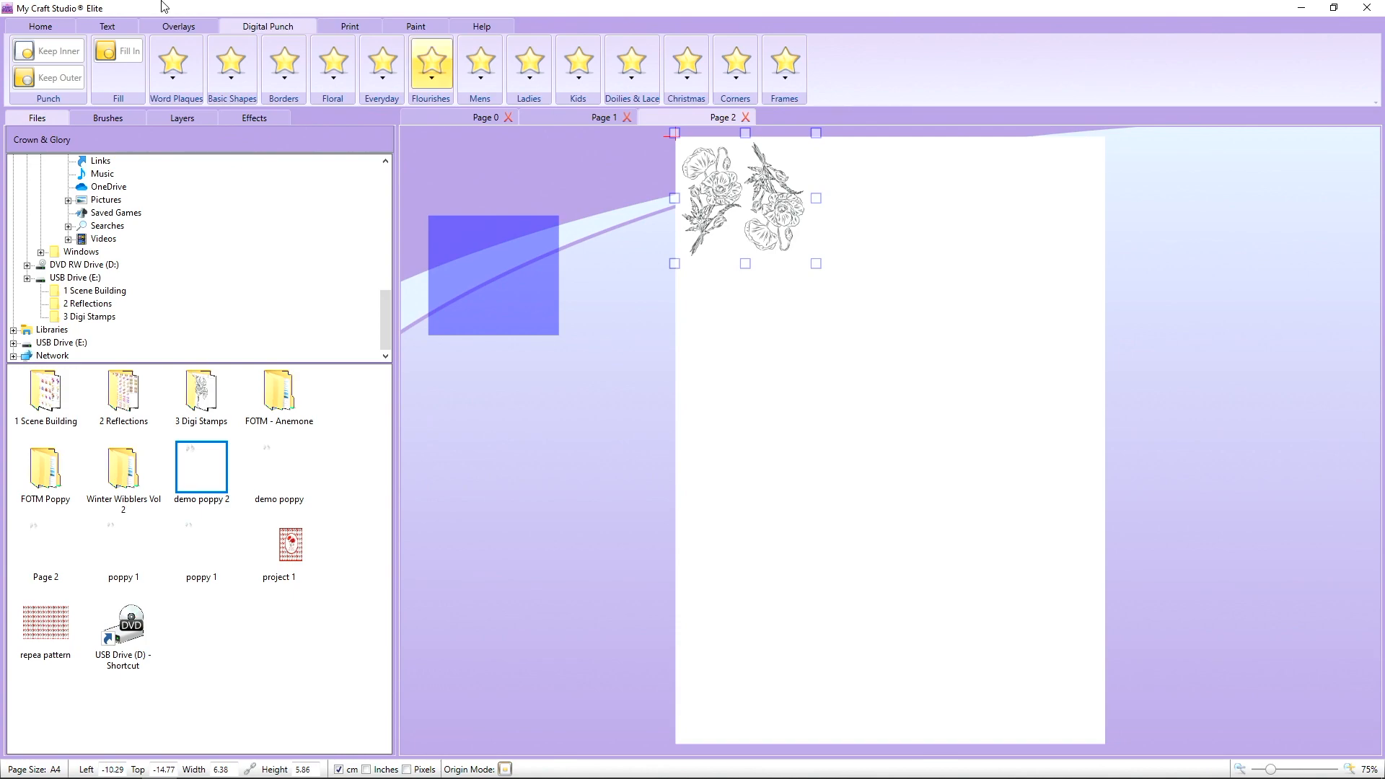
pyautogui.click(39, 26)
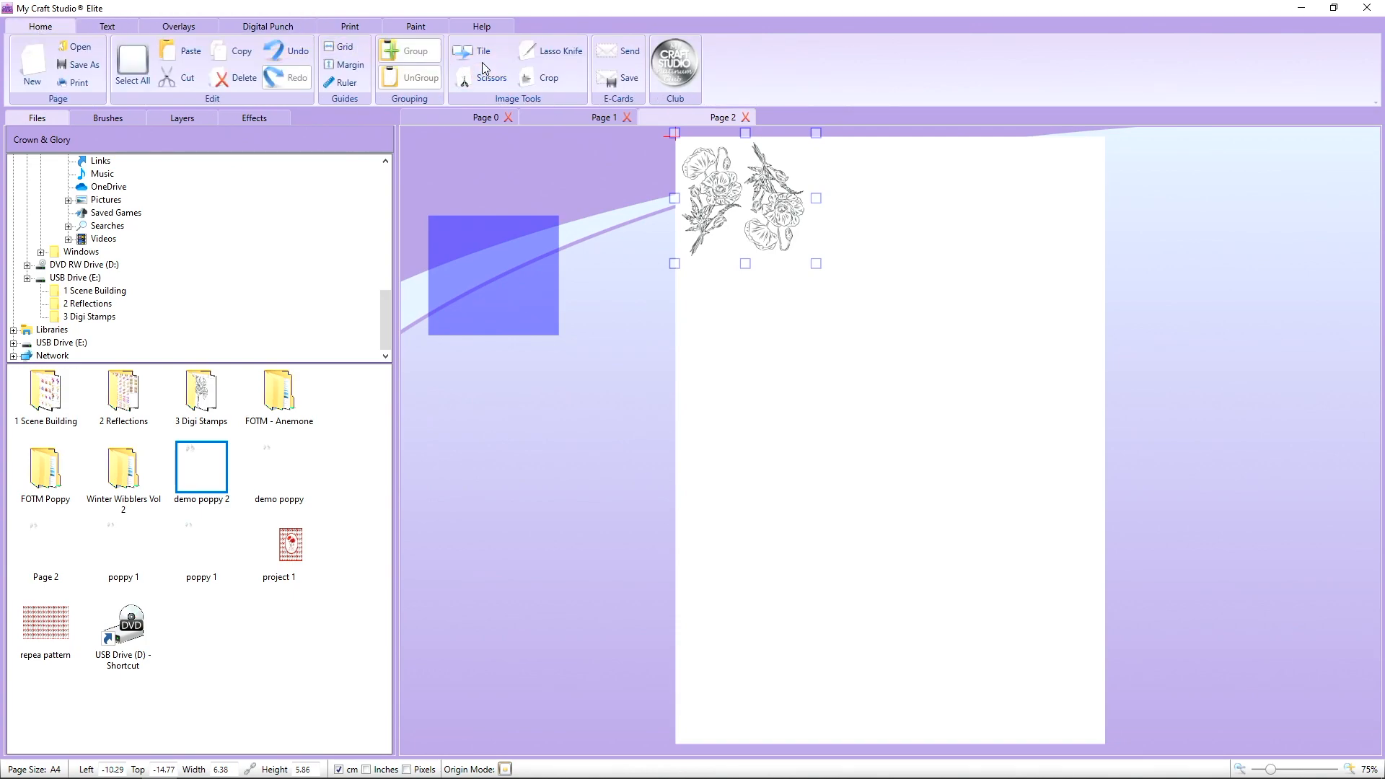
pyautogui.moveTo(816, 266); pyautogui.dragTo(1076, 592)
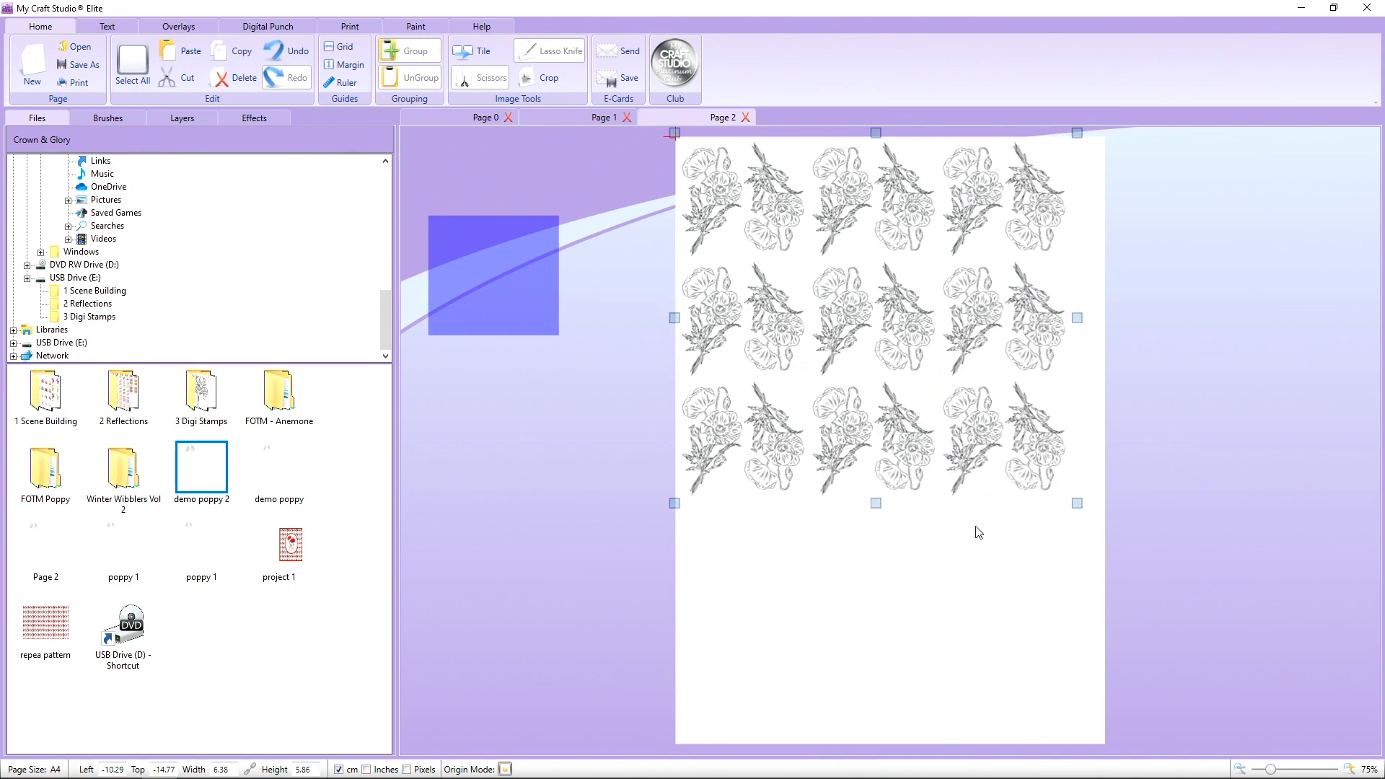
pyautogui.moveTo(876, 504); pyautogui.dragTo(918, 746)
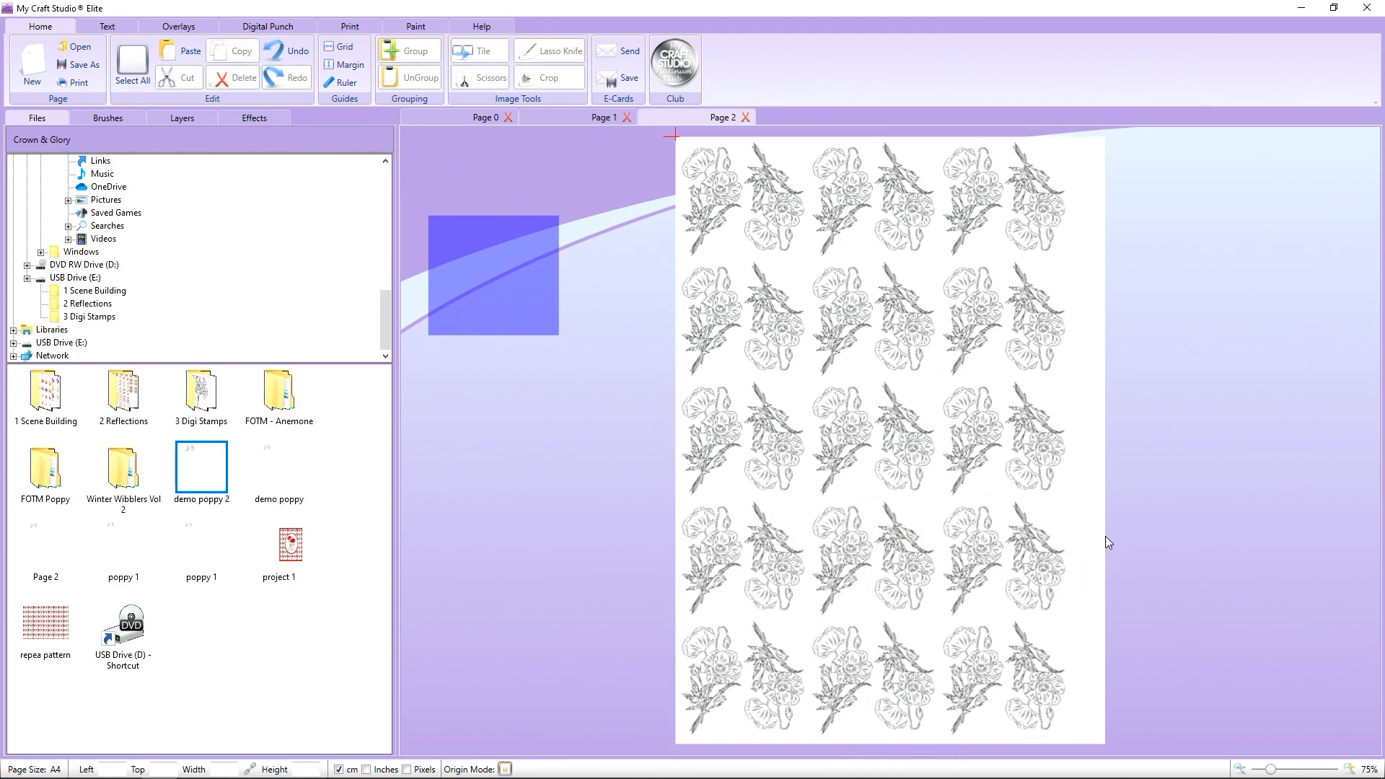
# - Fill the page with smaller poppy tiles by scaling and extending the pattern to about 20.5 × 27.7 cm
pyautogui.click(938, 483)
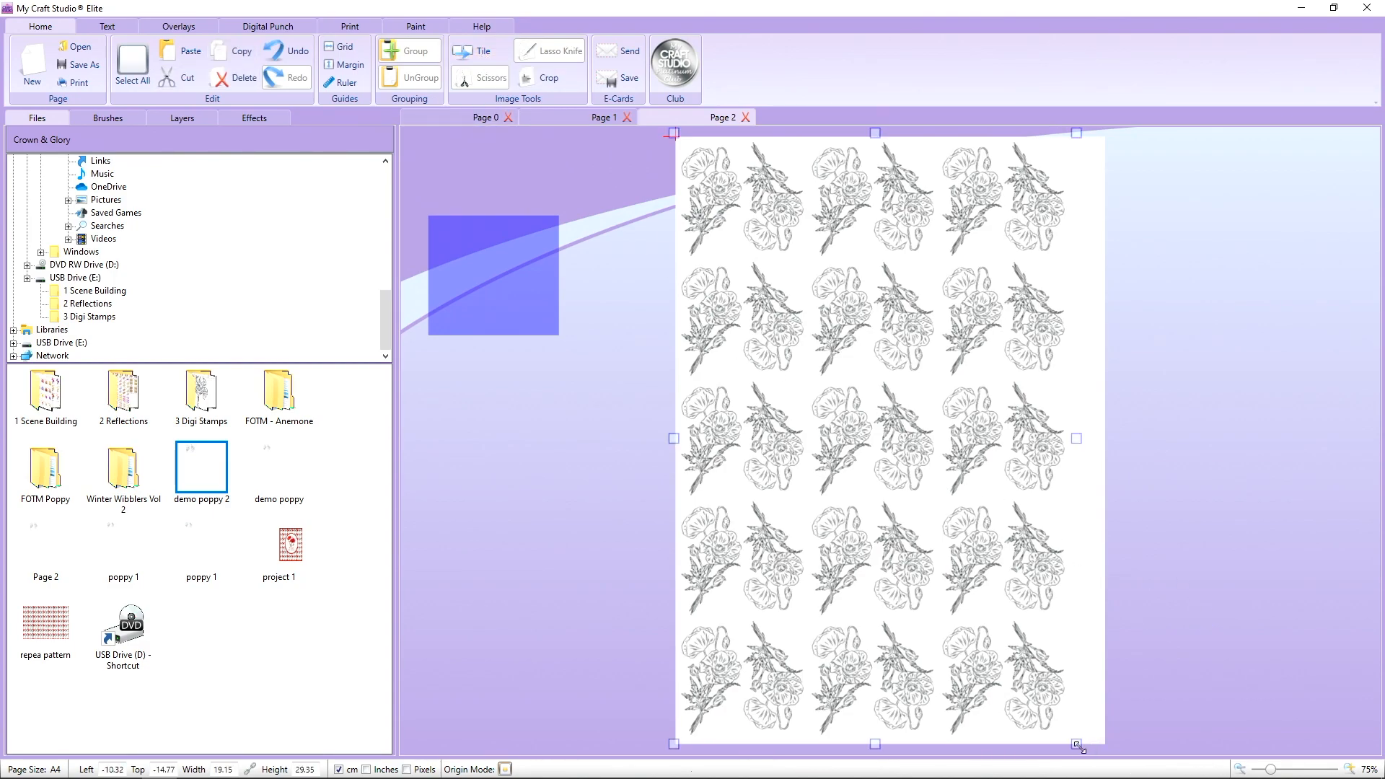
pyautogui.moveTo(1079, 749); pyautogui.dragTo(1018, 655)
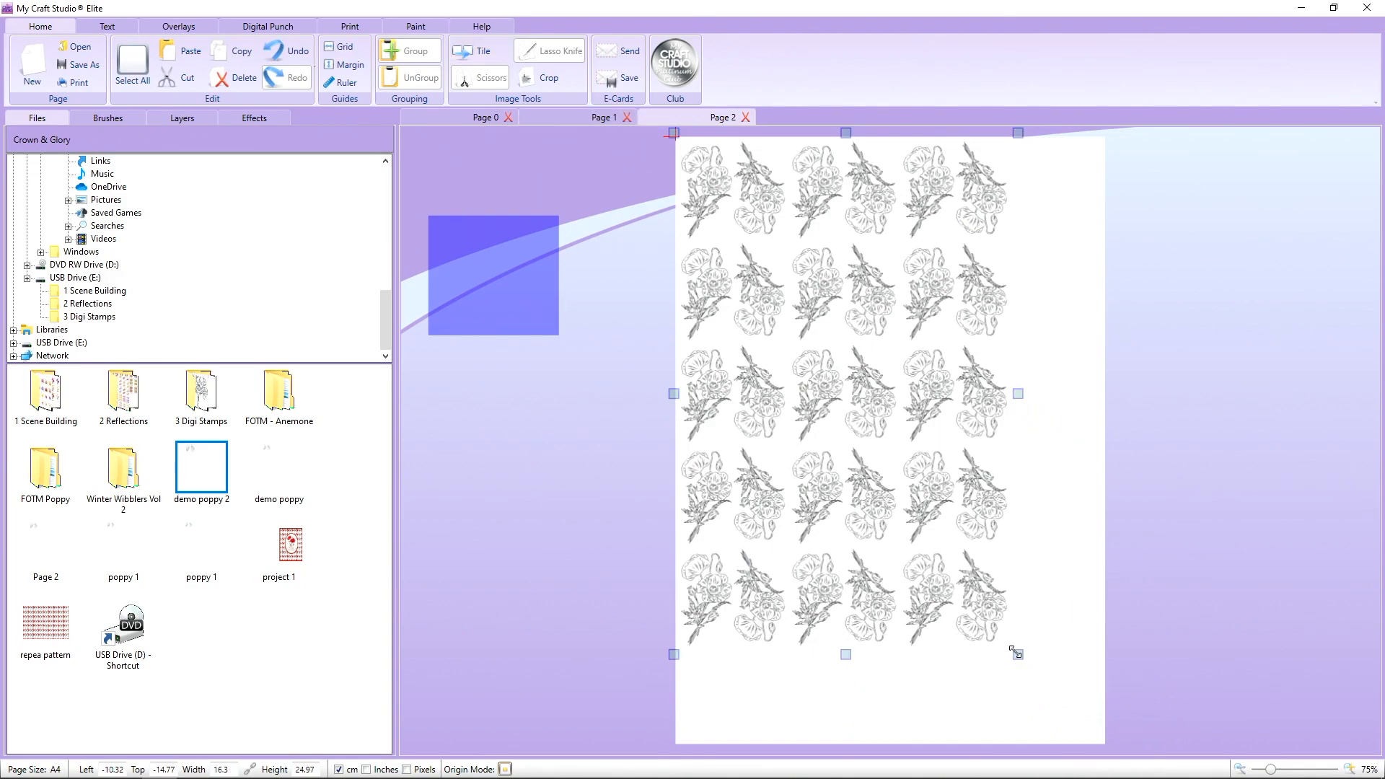
pyautogui.moveTo(1016, 653); pyautogui.dragTo(1114, 744)
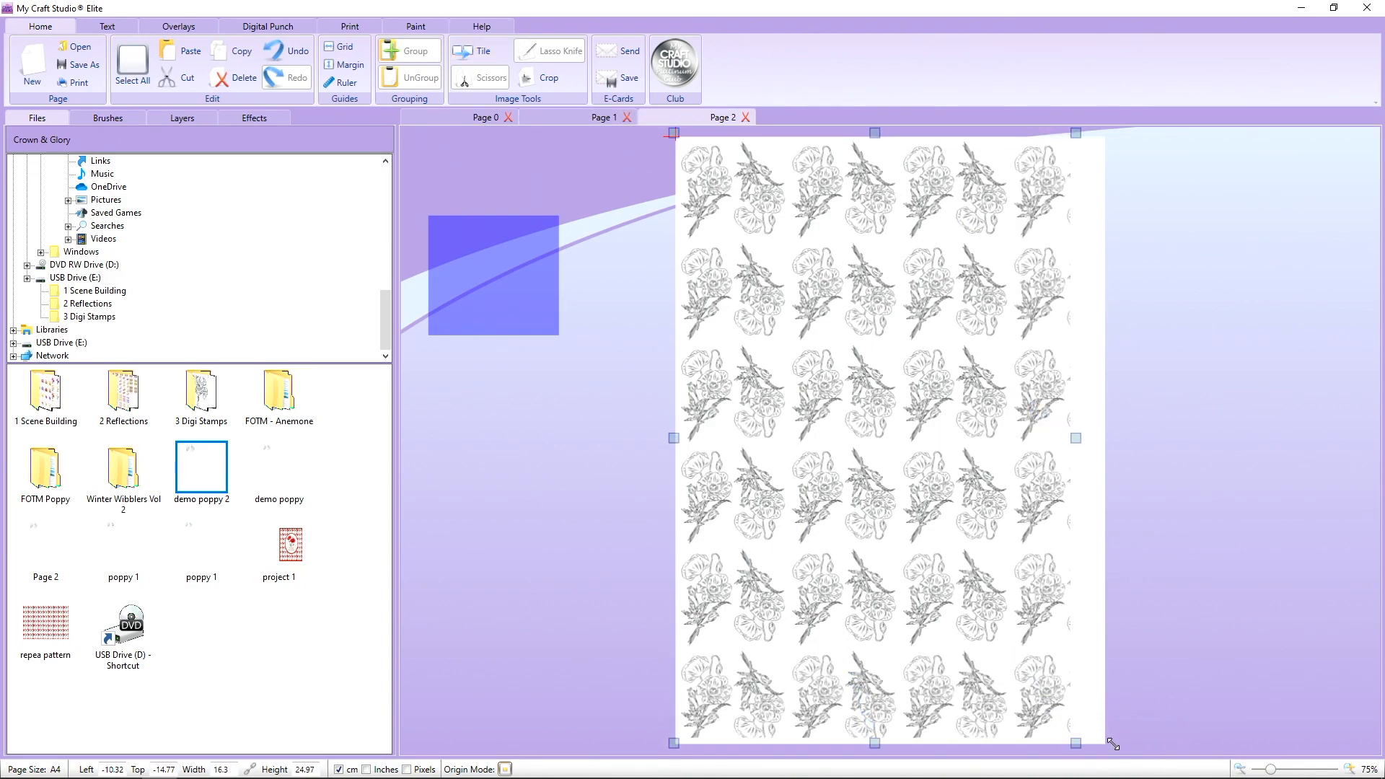
pyautogui.moveTo(1078, 437); pyautogui.dragTo(1133, 431)
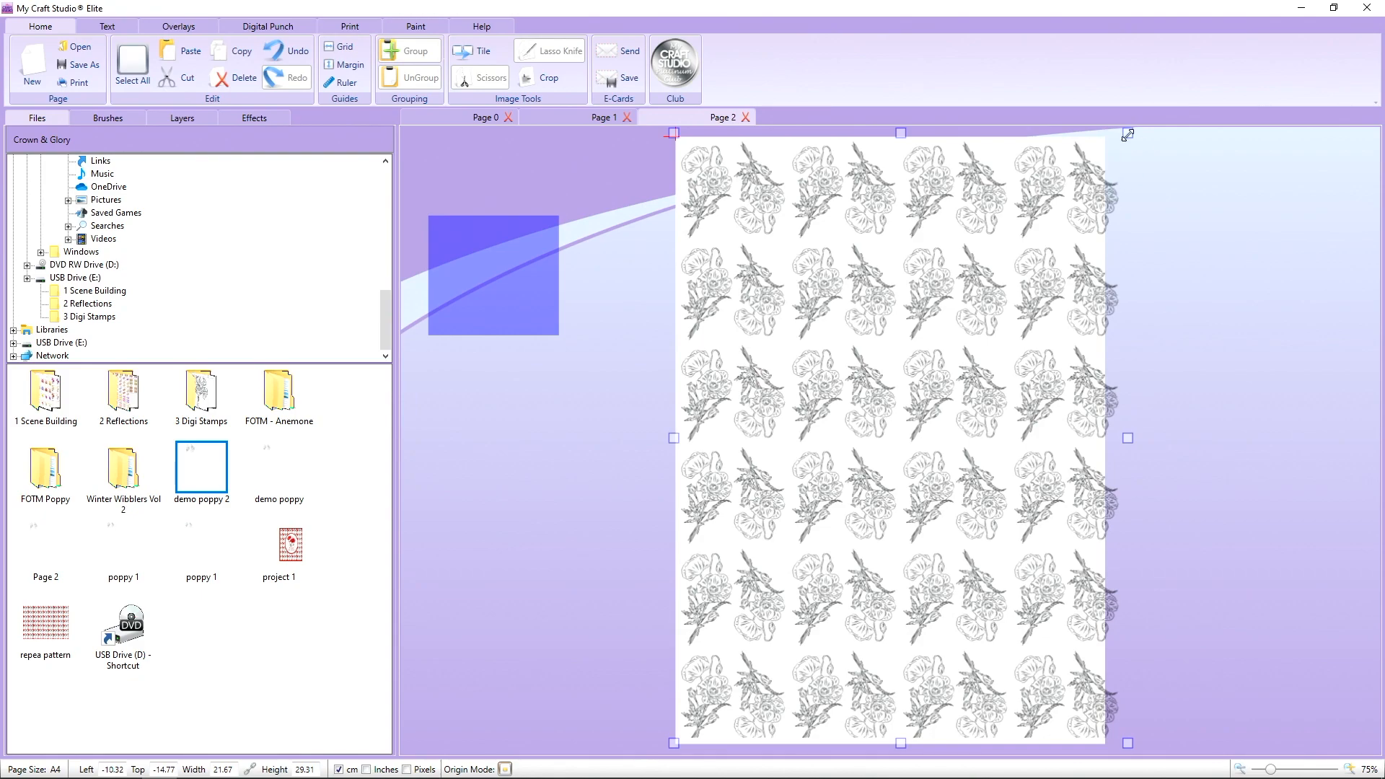
pyautogui.moveTo(1128, 134); pyautogui.dragTo(1106, 145)
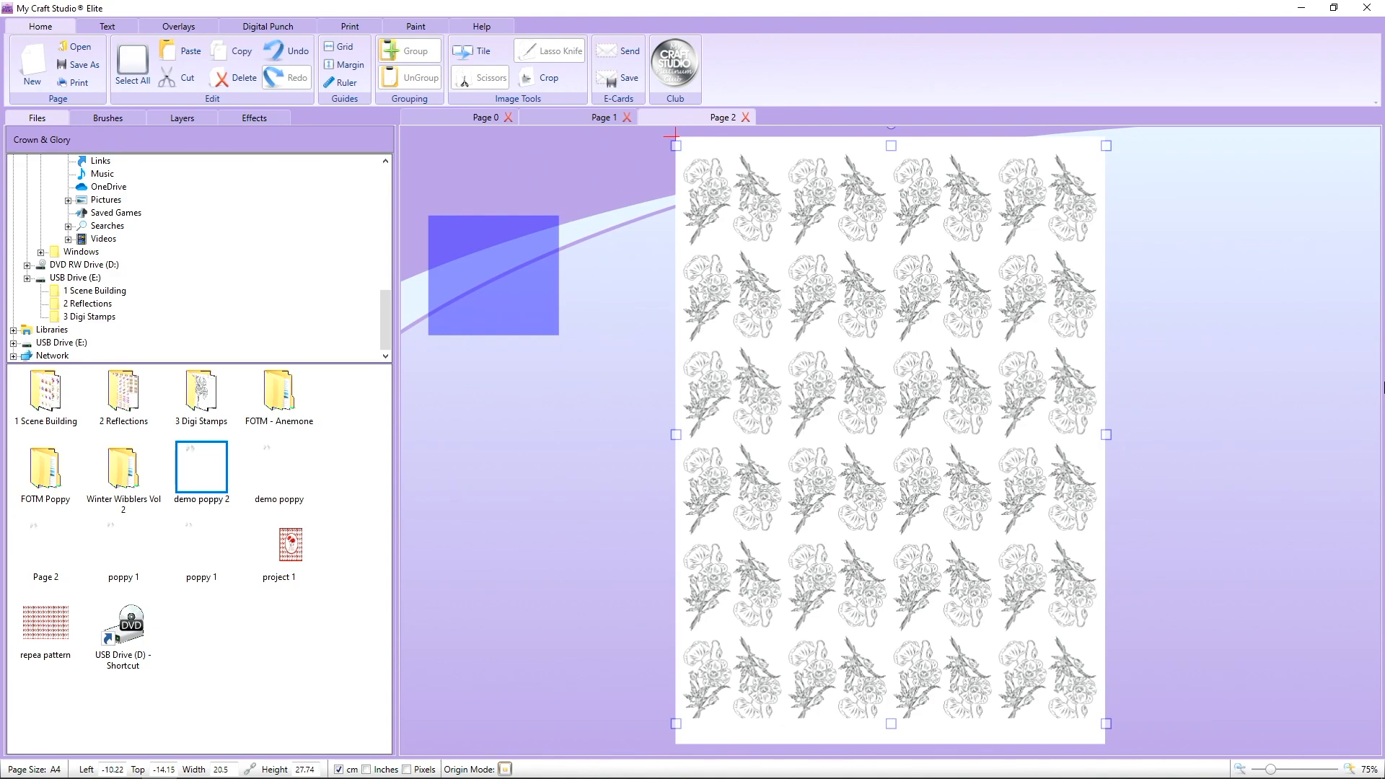
# - Add another blank page without the grid and ruler
pyautogui.click(31, 63)
pyautogui.click(341, 47)
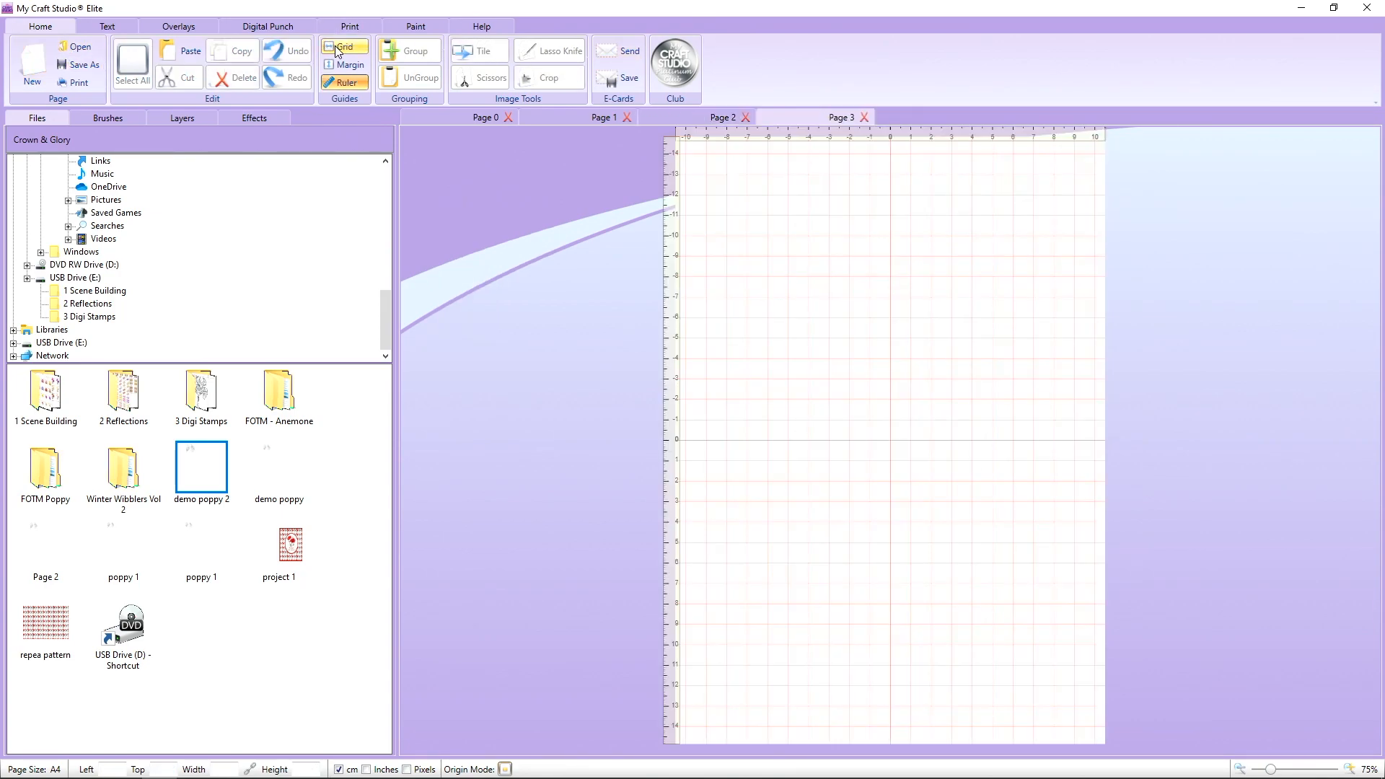
pyautogui.click(341, 83)
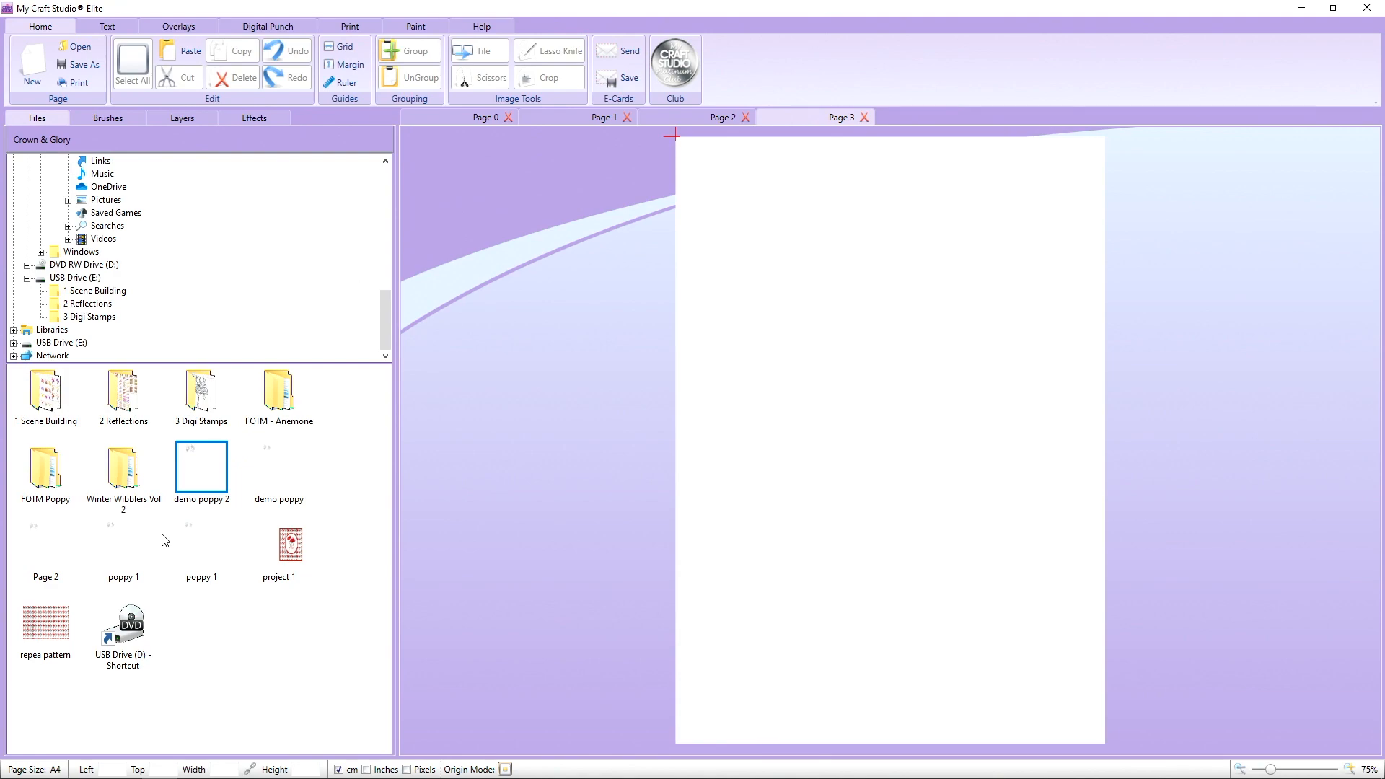
# - Place Over the Edge Poppy 01 from the 1 Scene Building folder in the page's upper-left corner at about 2.6 × 4.7 cm
pyautogui.click(41, 404)
pyautogui.doubleClick(44, 394)
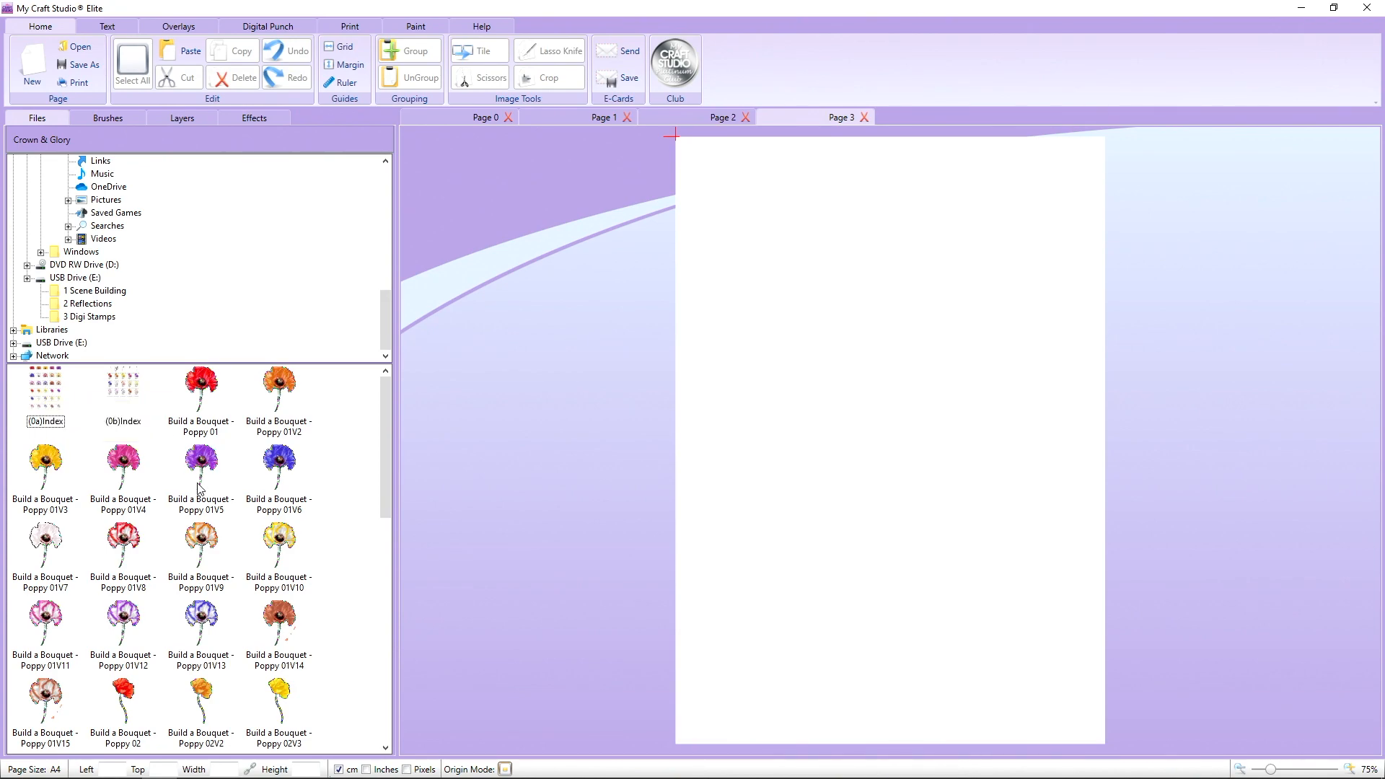
pyautogui.scroll(-5, 213, 479)
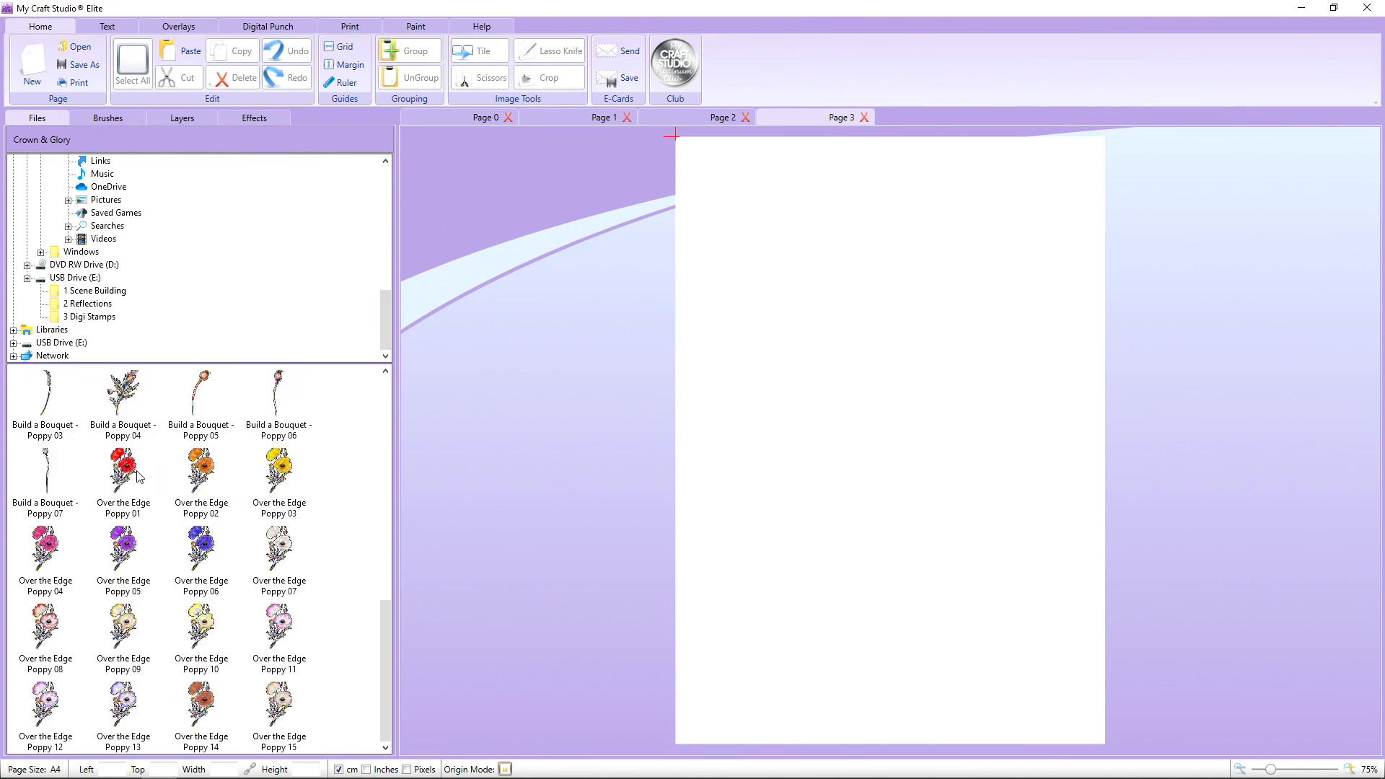
pyautogui.moveTo(137, 477); pyautogui.dragTo(764, 402)
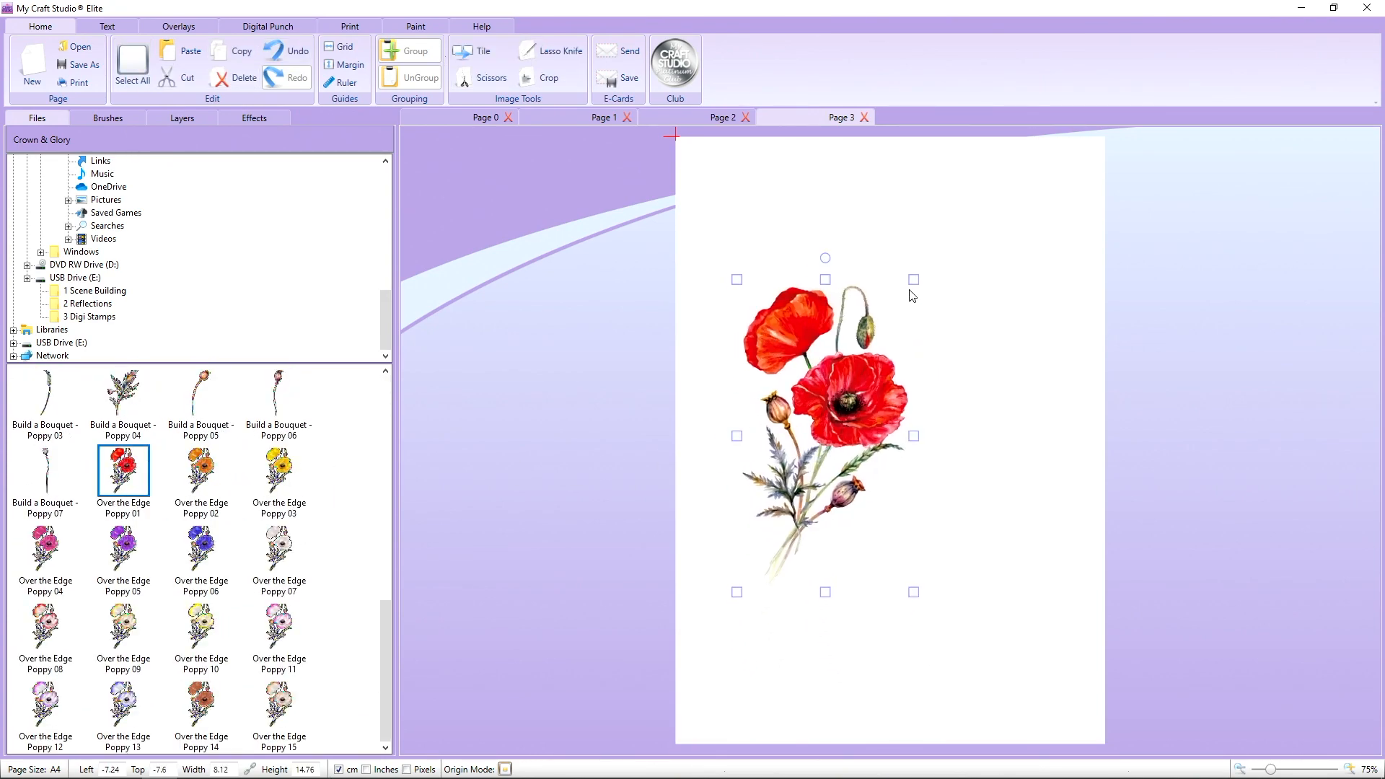
pyautogui.moveTo(906, 281); pyautogui.dragTo(805, 432)
pyautogui.moveTo(771, 523); pyautogui.dragTo(719, 180)
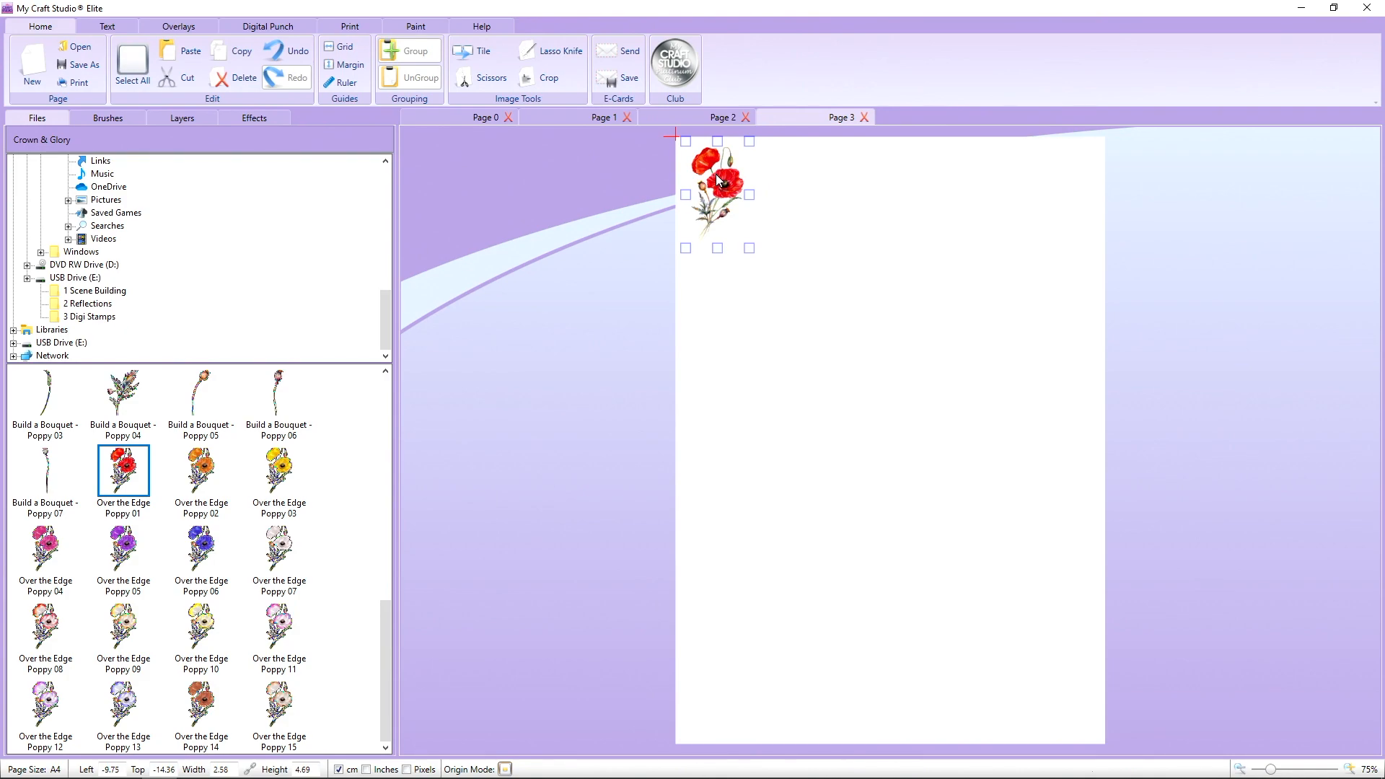
# - Duplicate the small red poppy and position the copy directly to the right of the original
pyautogui.rightClick(719, 180)
pyautogui.click(757, 210)
pyautogui.rightClick(724, 183)
pyautogui.click(764, 232)
pyautogui.moveTo(720, 203); pyautogui.dragTo(783, 200)
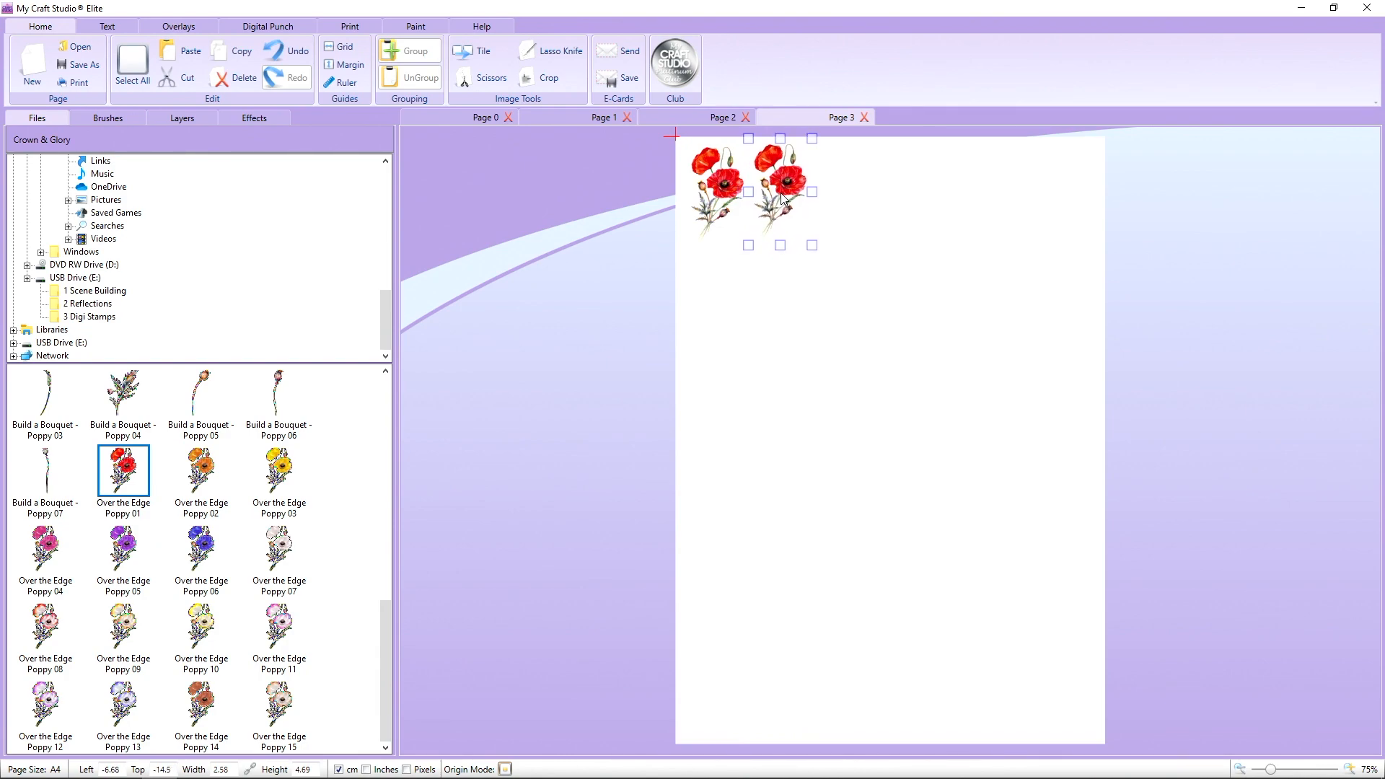
# - Turn the right-hand poppy copy grey by lowering its saturation to about -328
pyautogui.click(267, 119)
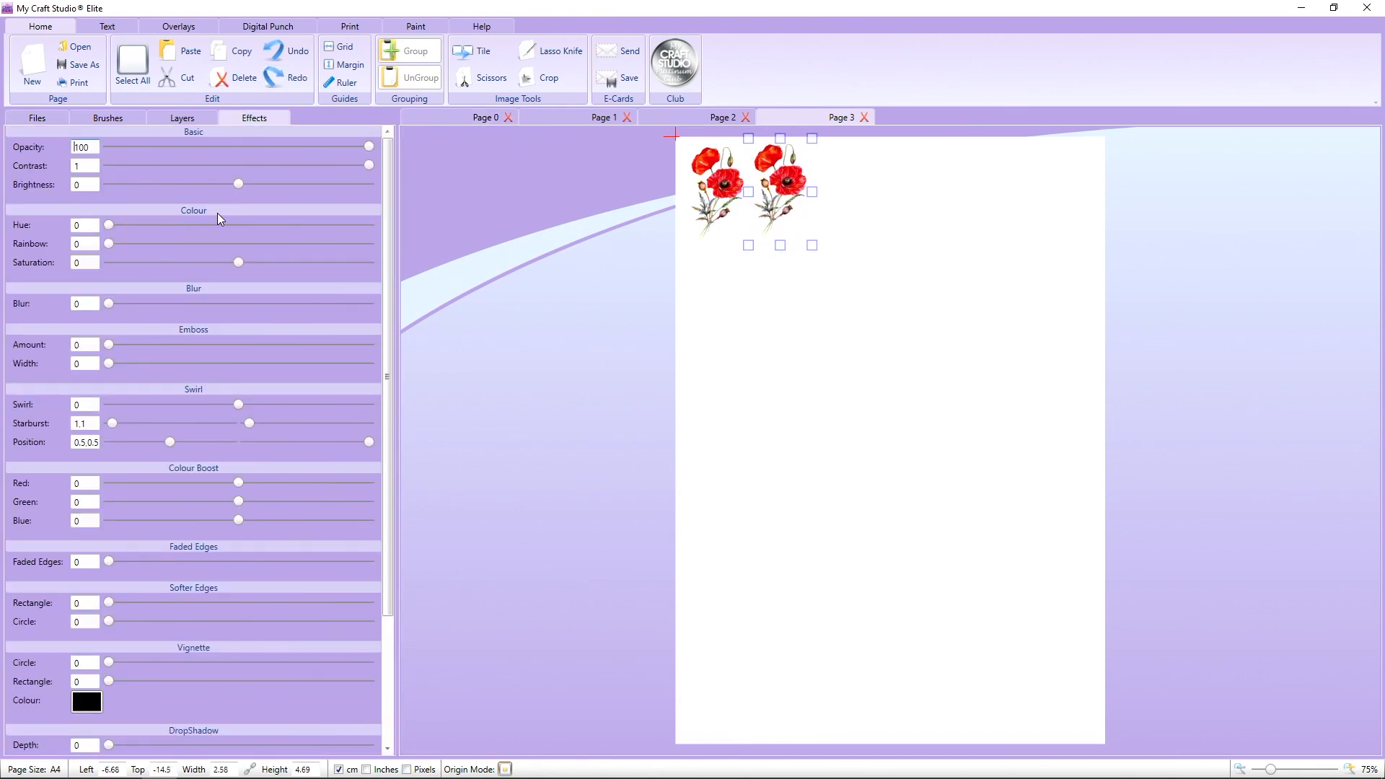
pyautogui.moveTo(240, 265); pyautogui.dragTo(118, 264)
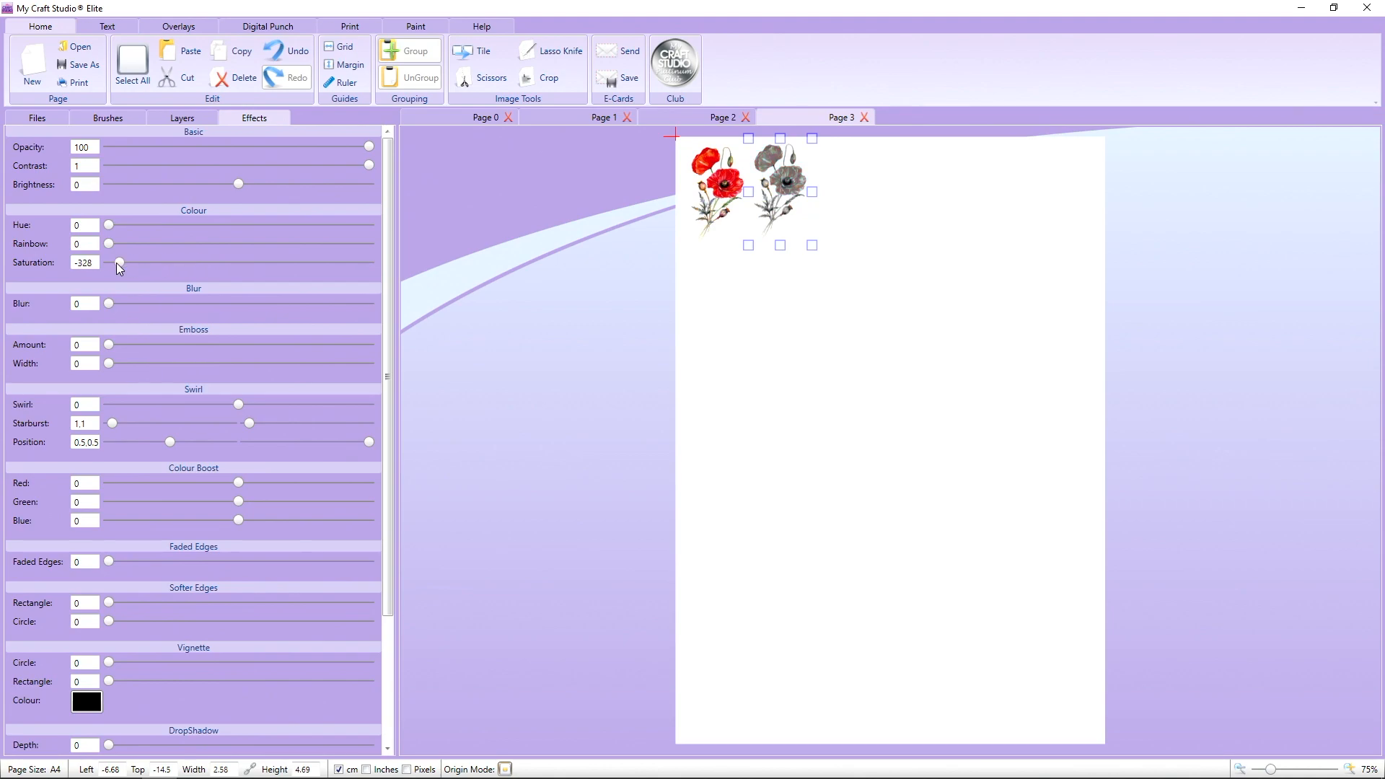
# - Group the small red poppy and its grey copy into one object
pyautogui.click(1032, 298)
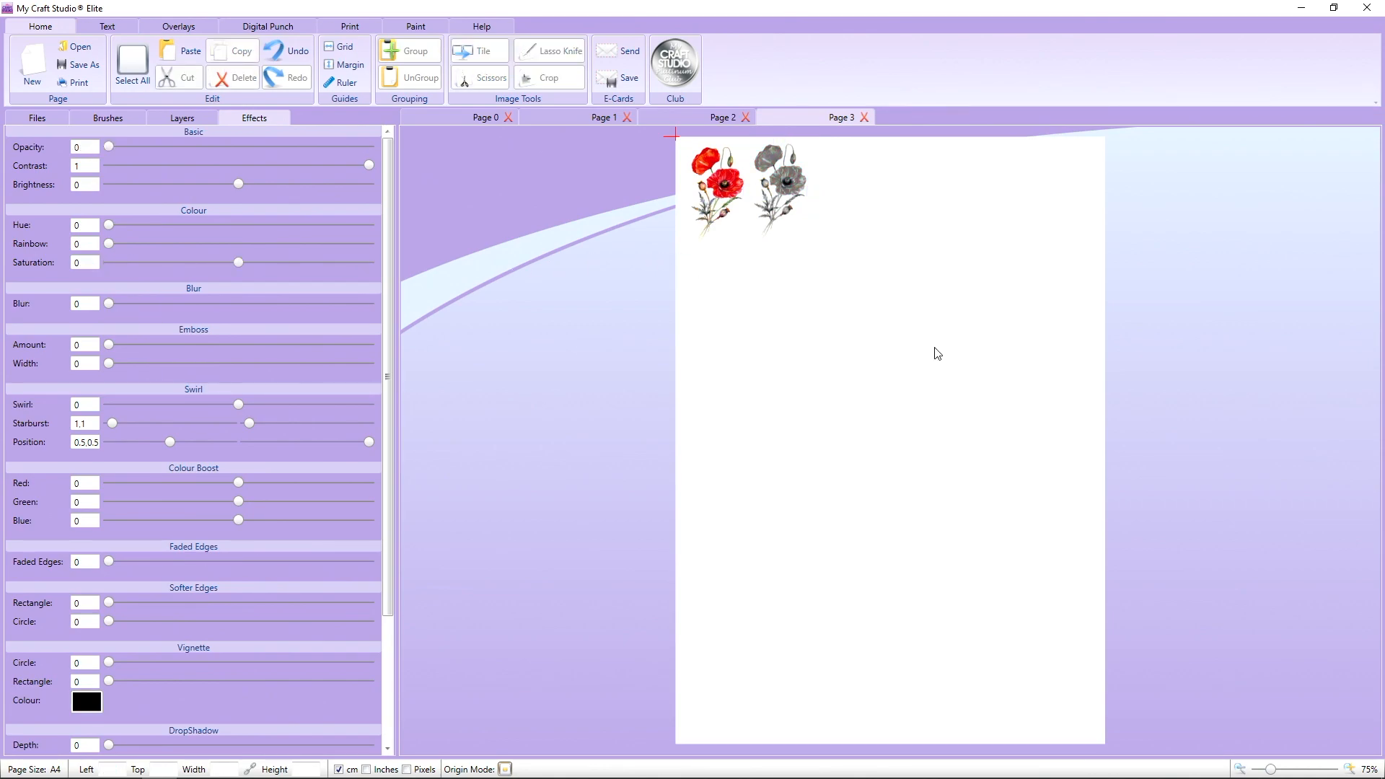
pyautogui.moveTo(937, 354); pyautogui.dragTo(657, 150)
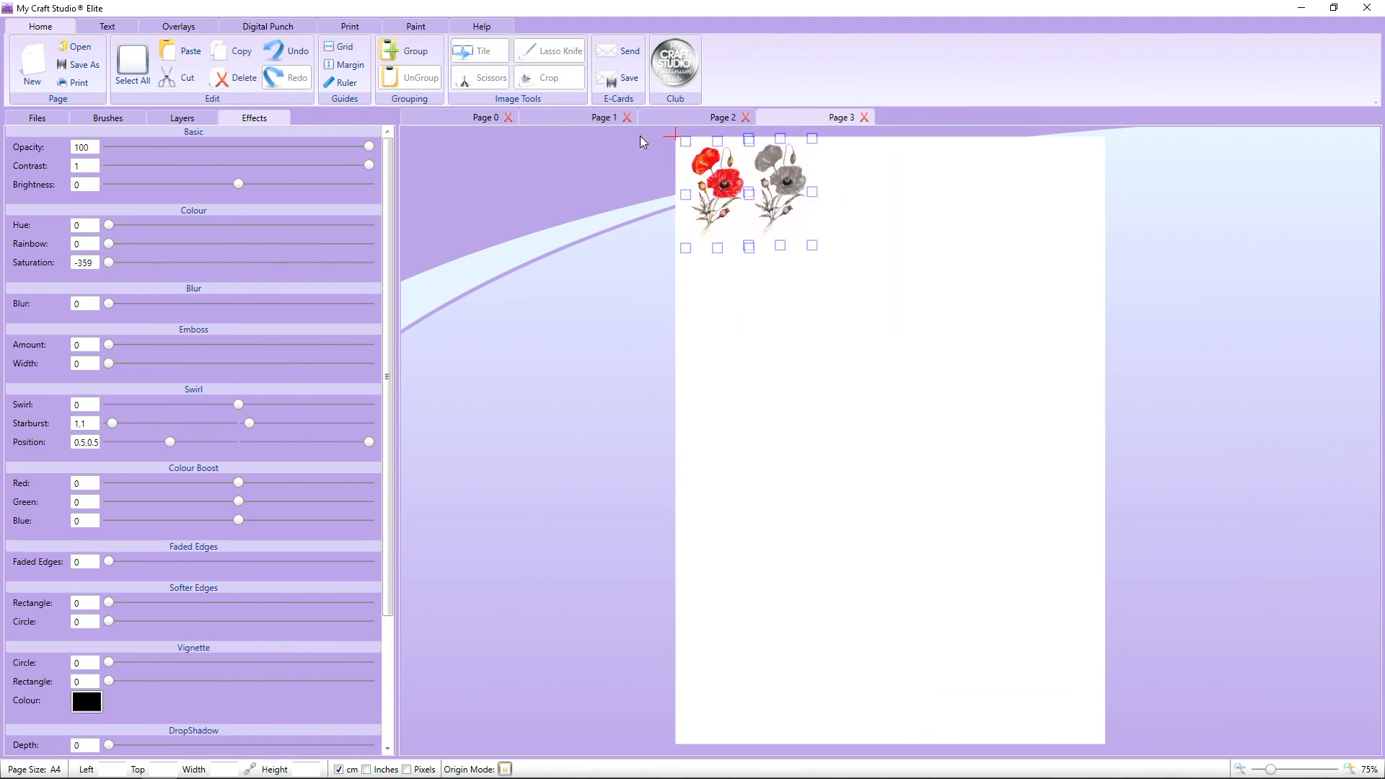
pyautogui.click(410, 51)
# - Duplicate the grouped poppy pair twice and line up the copies to form a row of six alternating poppies
pyautogui.rightClick(737, 154)
pyautogui.click(786, 183)
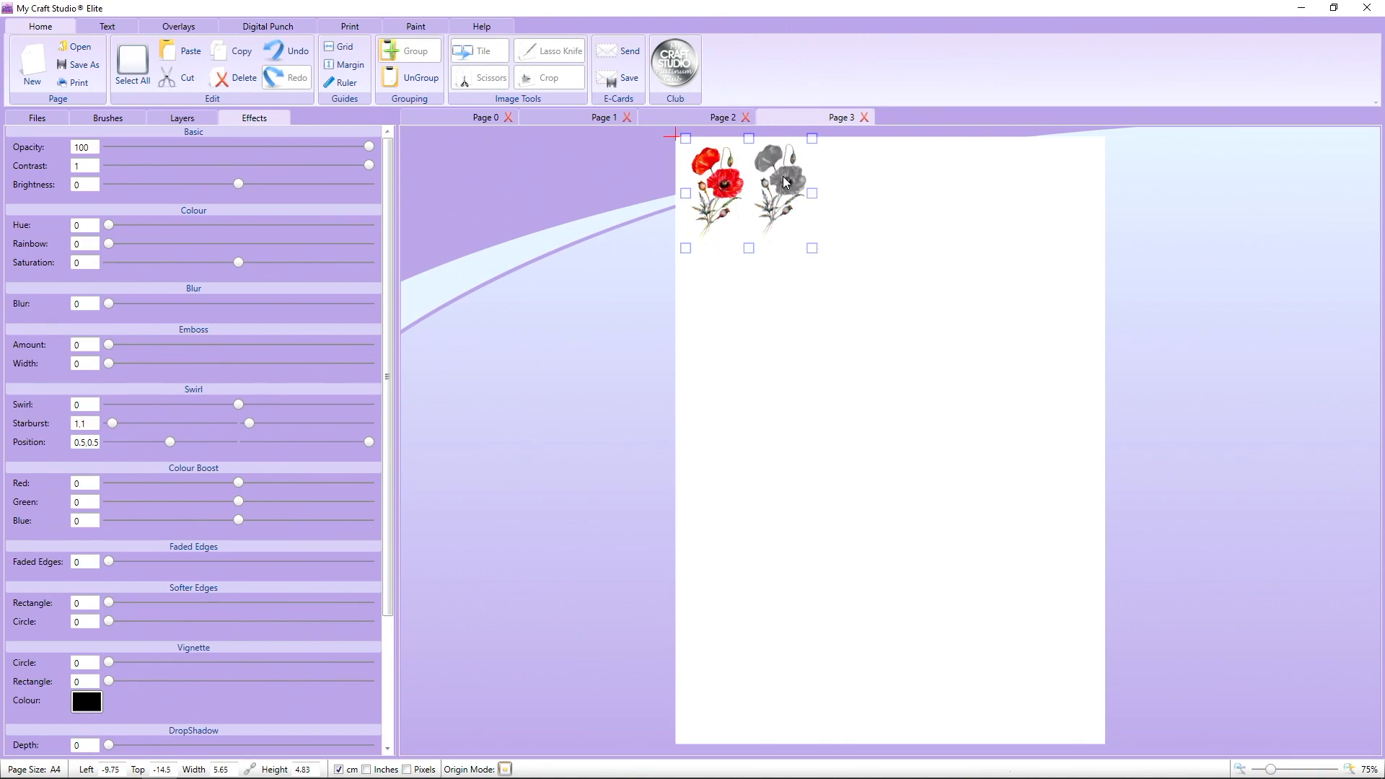
pyautogui.rightClick(784, 177)
pyautogui.click(820, 224)
pyautogui.moveTo(794, 192); pyautogui.dragTo(924, 190)
pyautogui.rightClick(907, 191)
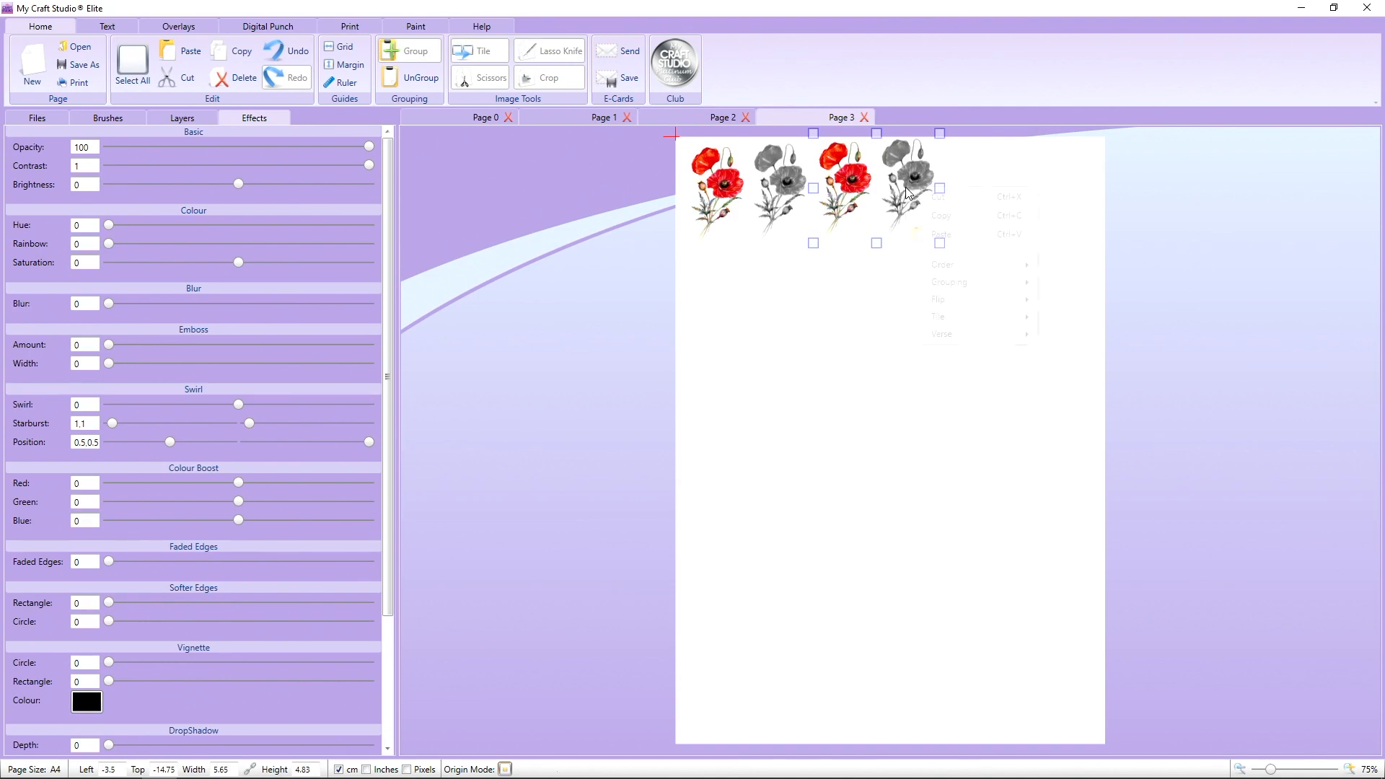
pyautogui.click(938, 234)
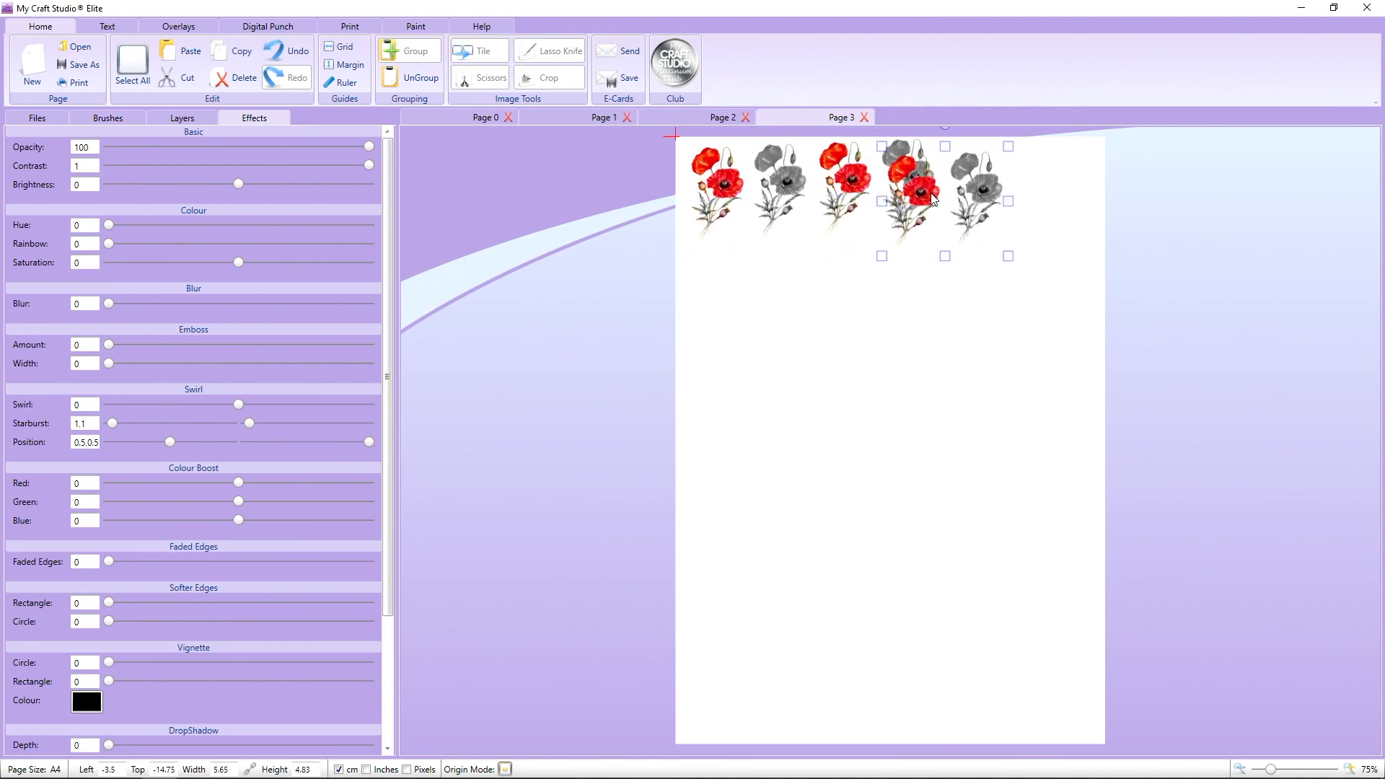
pyautogui.moveTo(933, 199); pyautogui.dragTo(972, 184)
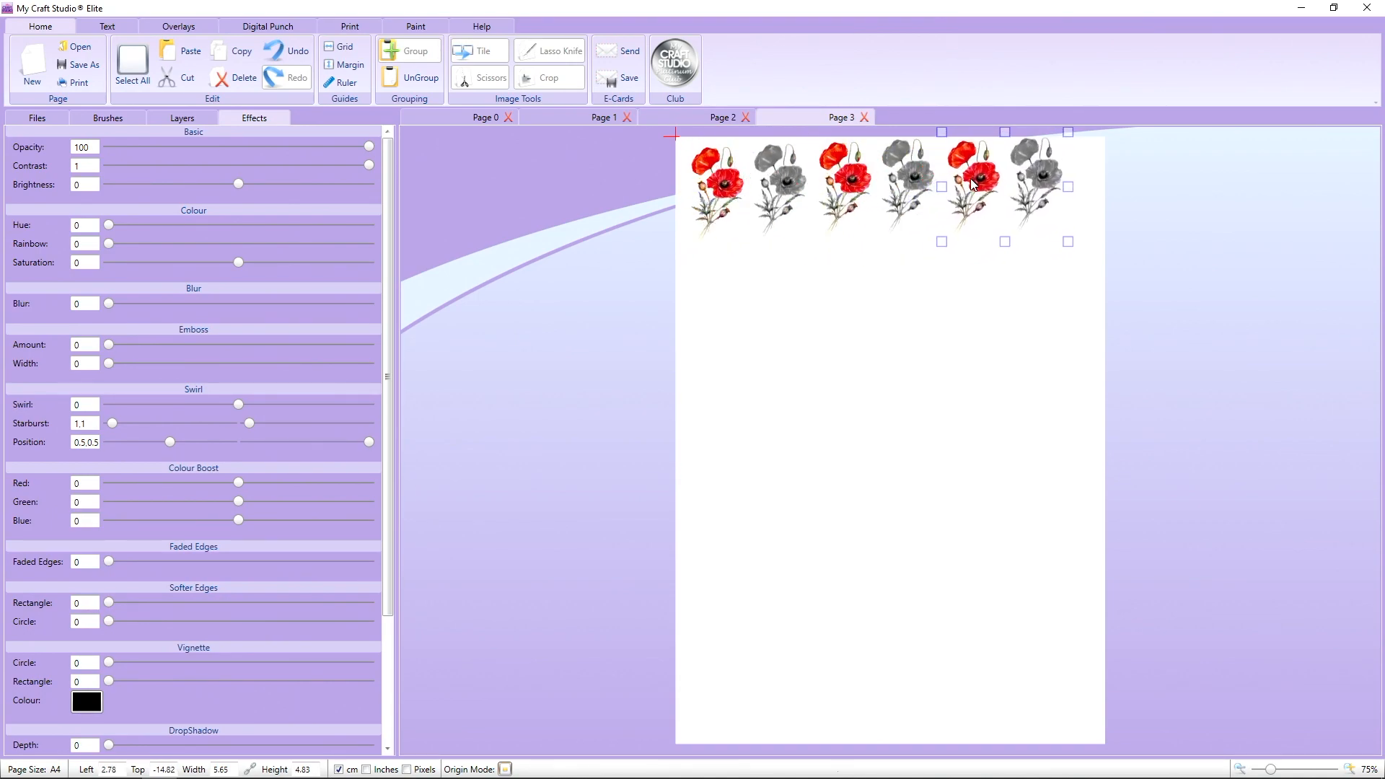
# - Group the six poppies as one row and place a copy of the row directly beneath it
pyautogui.moveTo(1186, 280); pyautogui.dragTo(549, 119)
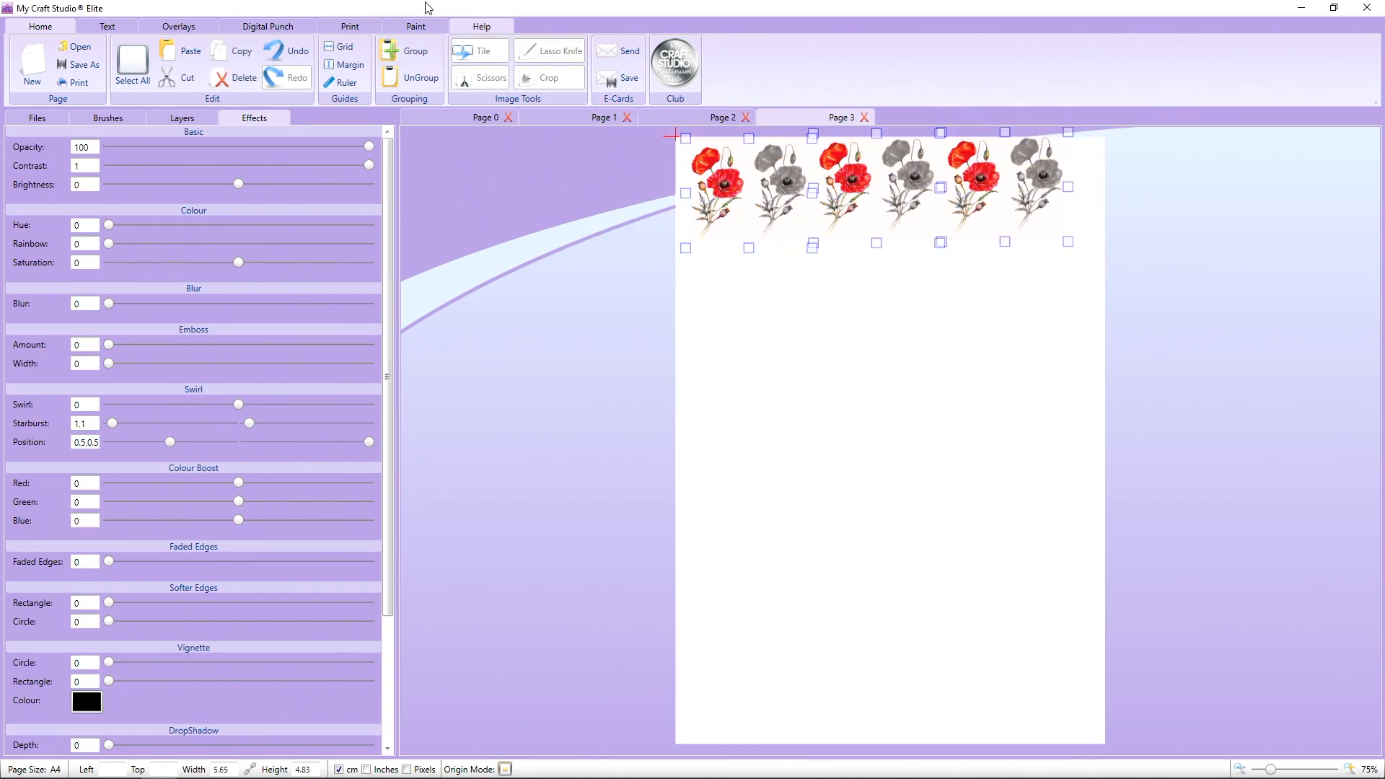
pyautogui.click(408, 51)
pyautogui.rightClick(899, 185)
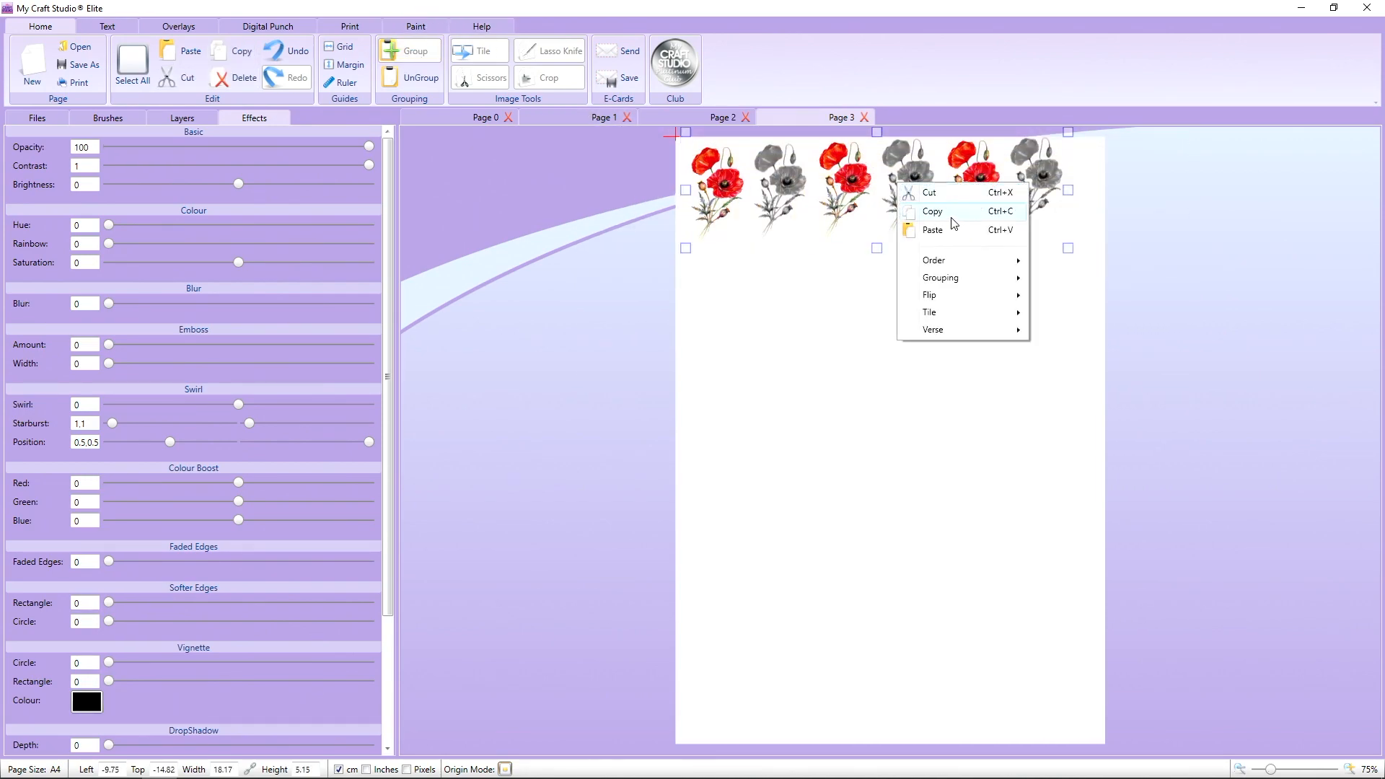
pyautogui.click(954, 223)
pyautogui.rightClick(915, 171)
pyautogui.click(949, 217)
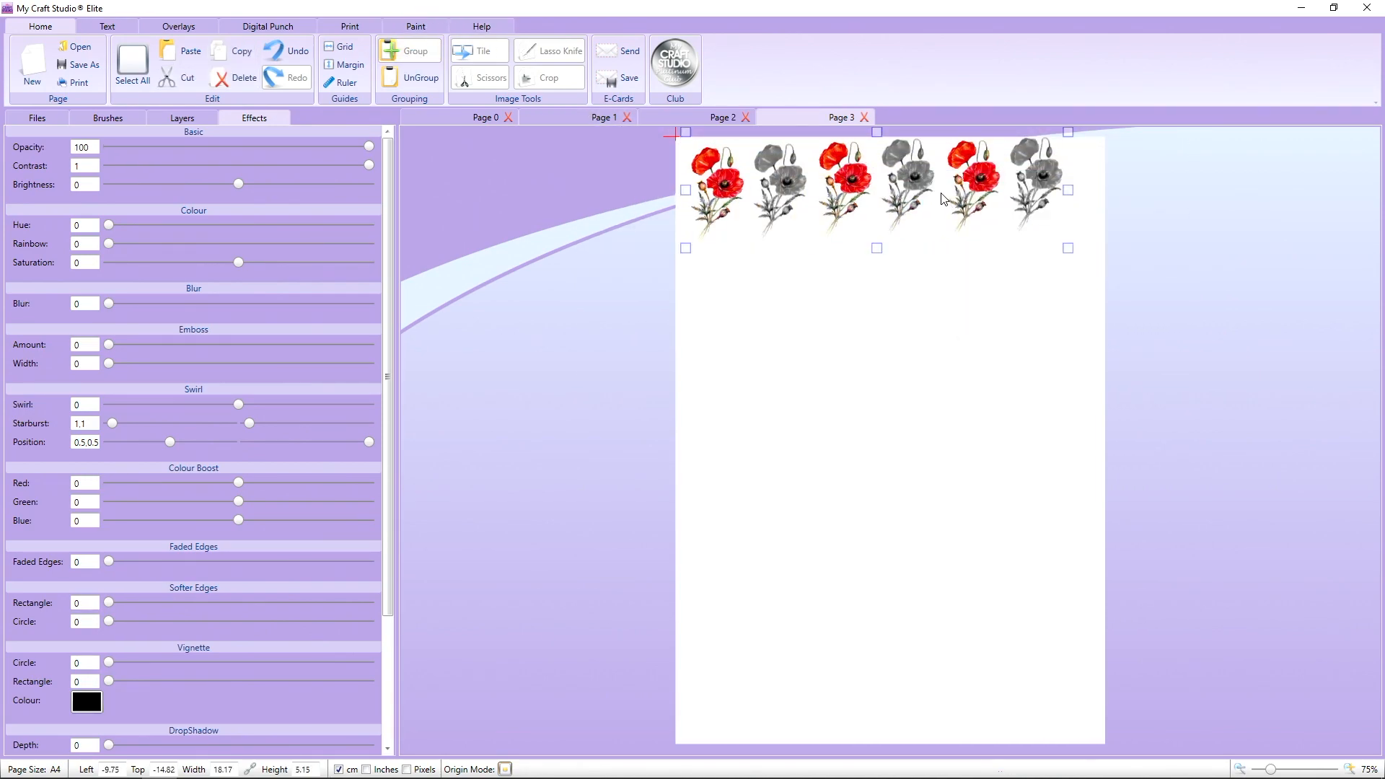
pyautogui.moveTo(921, 194); pyautogui.dragTo(918, 292)
# - Paste two more copies of the poppy row and position them as the third and fourth rows
pyautogui.rightClick(928, 143)
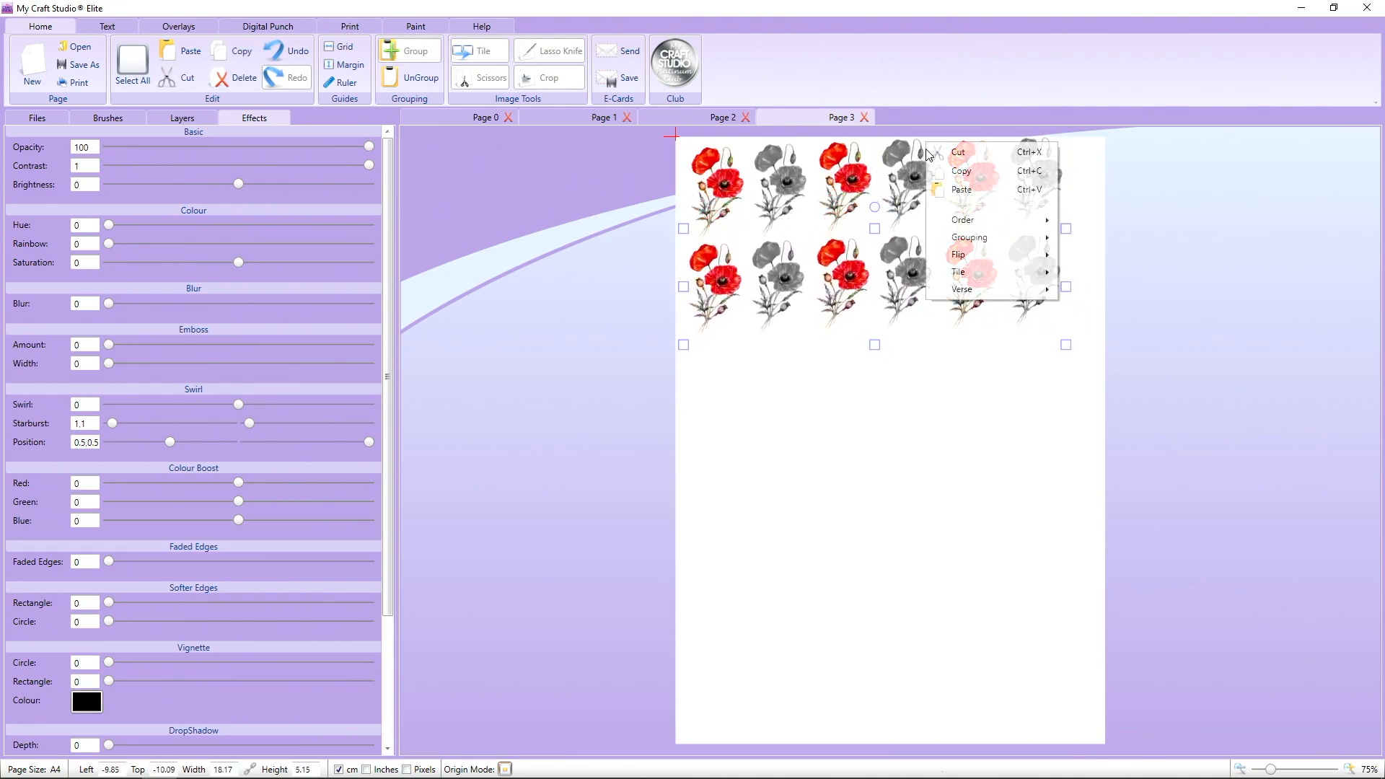
pyautogui.click(956, 191)
pyautogui.moveTo(917, 190); pyautogui.dragTo(915, 382)
pyautogui.rightClick(886, 212)
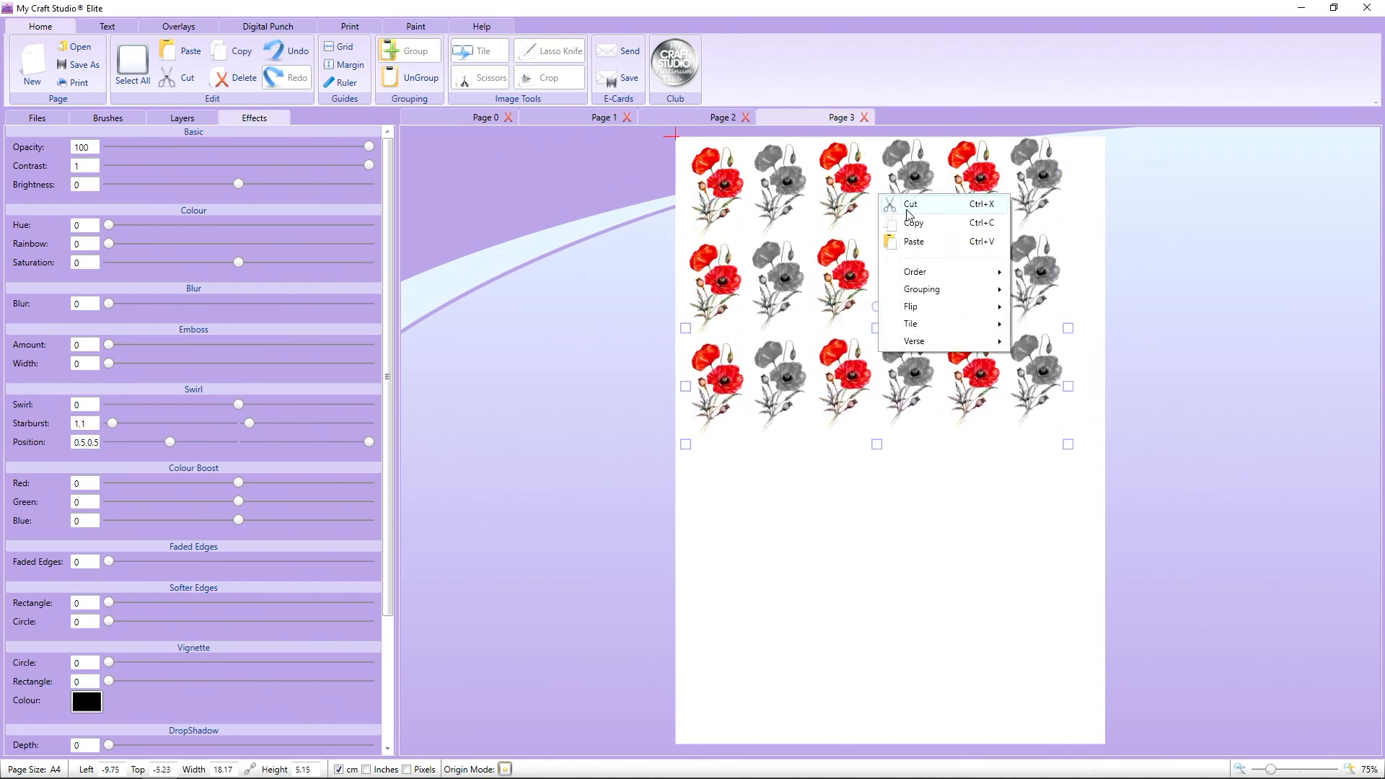
pyautogui.click(911, 239)
pyautogui.moveTo(866, 205); pyautogui.dragTo(866, 479)
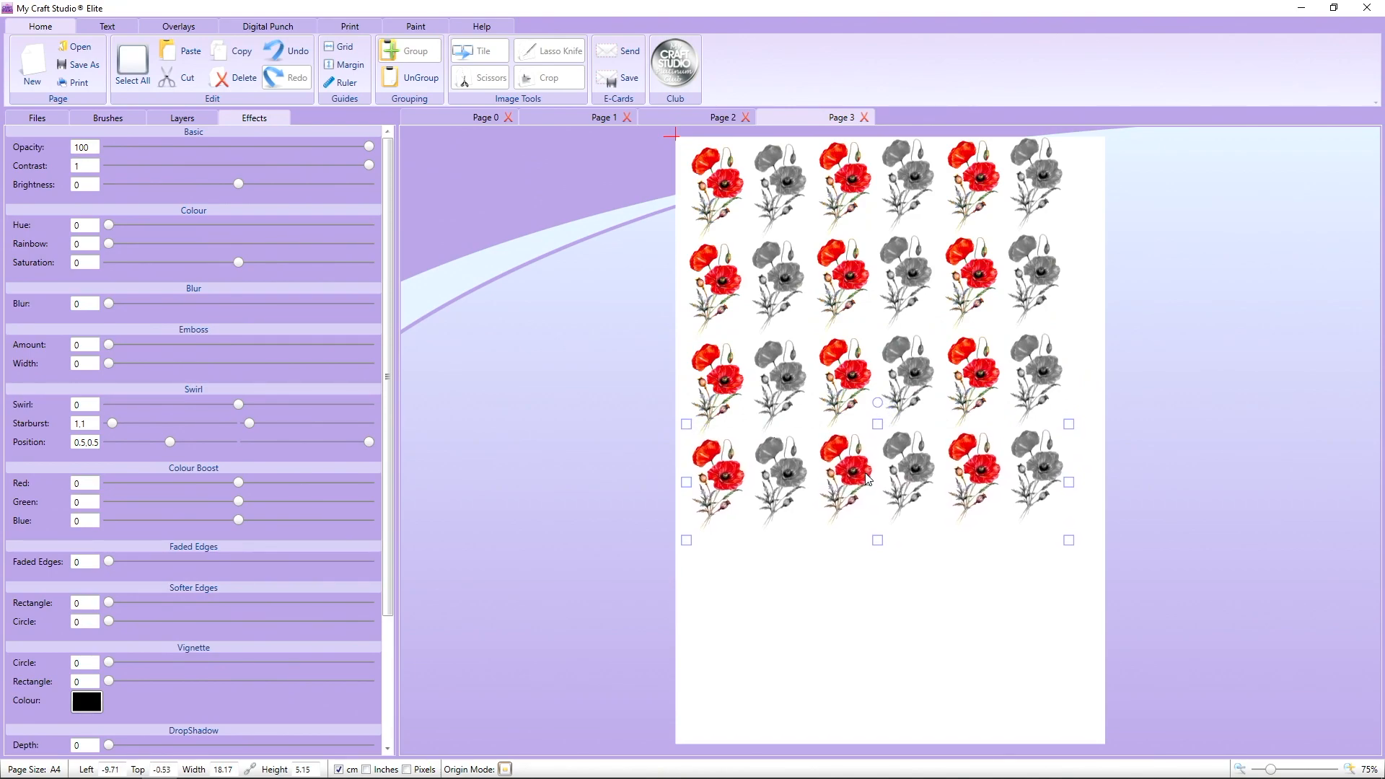
# - Paste two further poppy rows and position them as the fifth and sixth rows down to the page's lower edge
pyautogui.rightClick(907, 363)
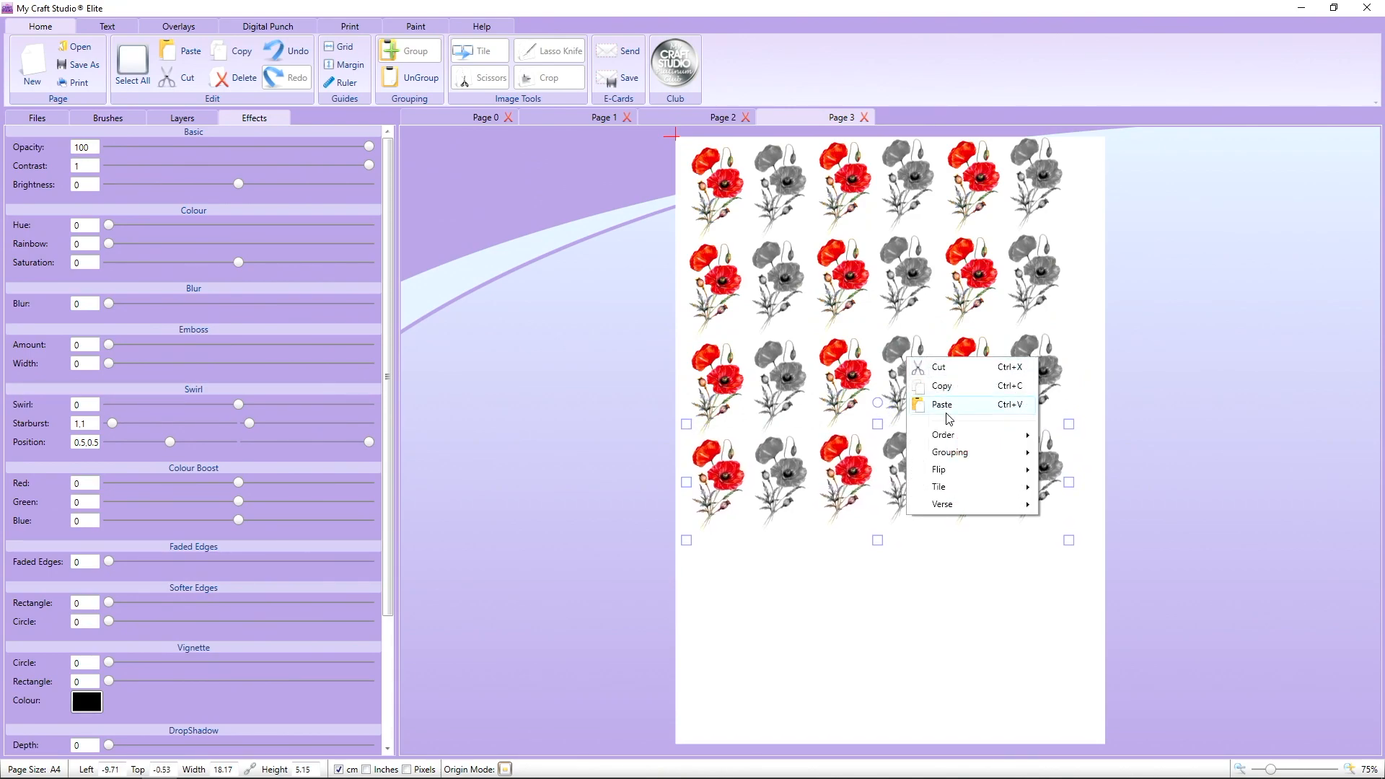
pyautogui.click(947, 411)
pyautogui.moveTo(874, 200); pyautogui.dragTo(894, 617)
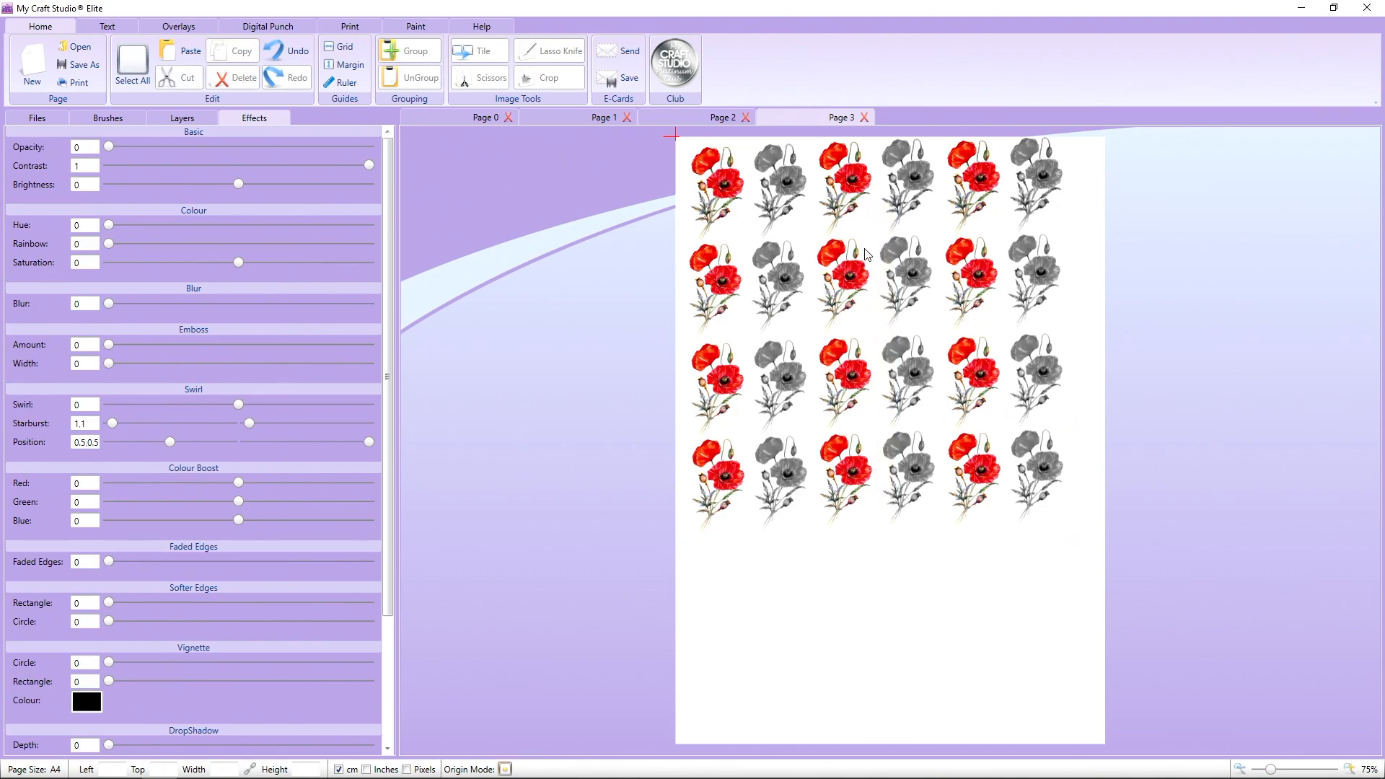
pyautogui.moveTo(849, 197); pyautogui.dragTo(853, 582)
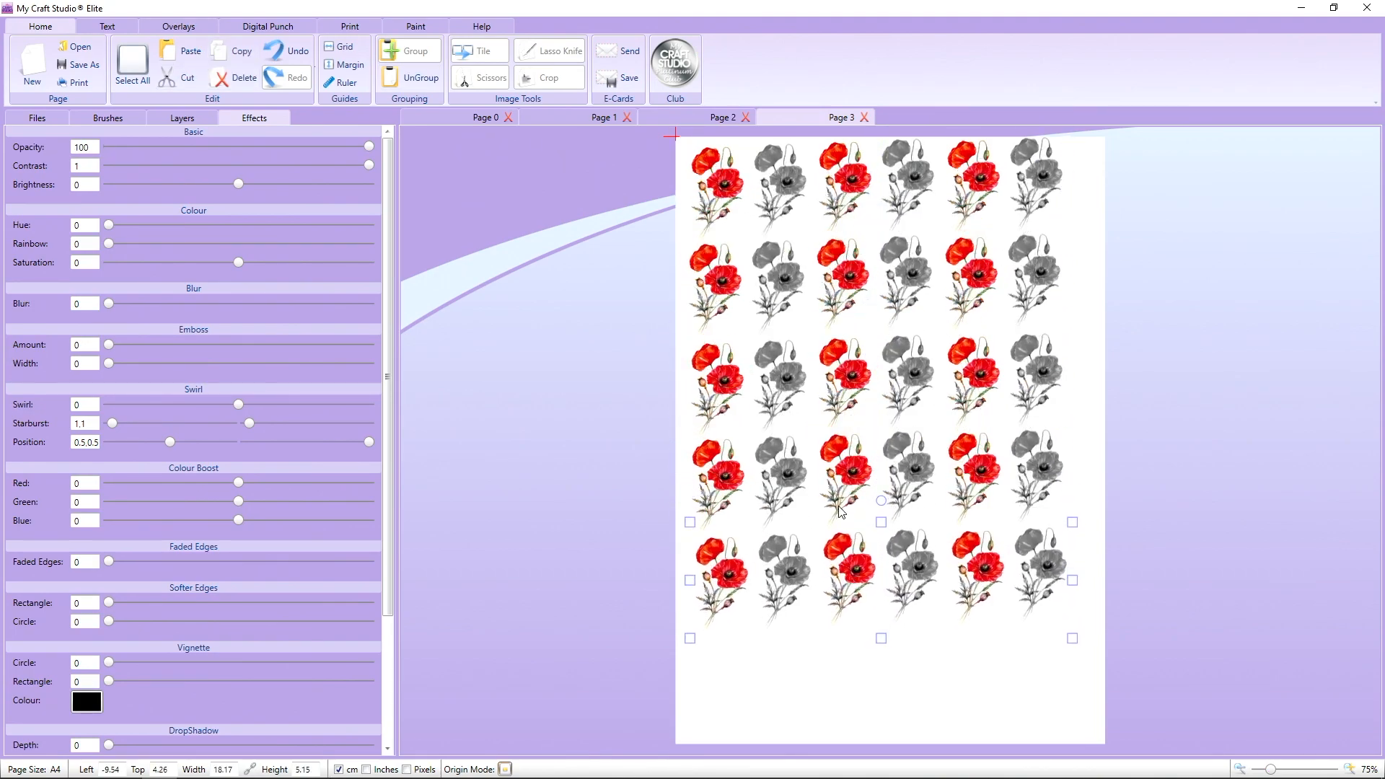
pyautogui.rightClick(824, 297)
pyautogui.click(872, 354)
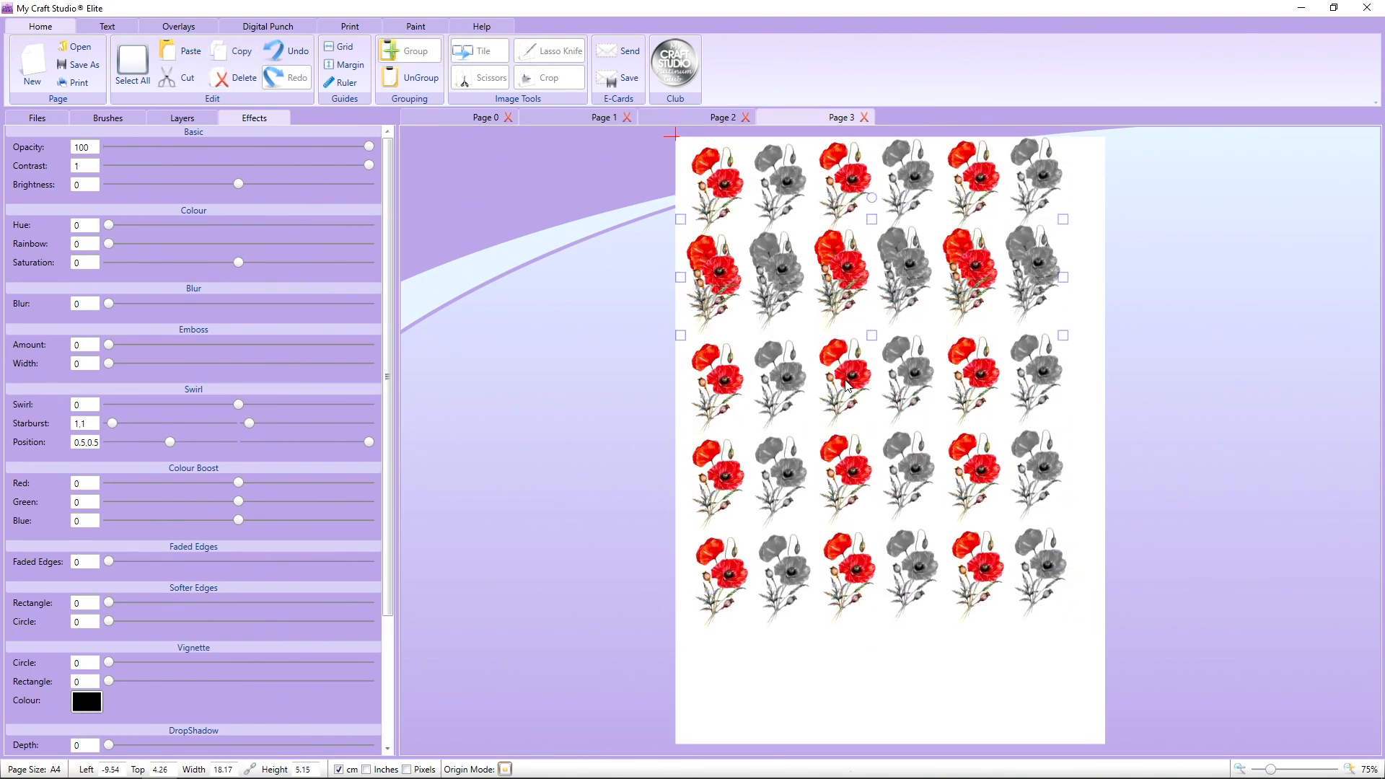
pyautogui.moveTo(846, 385); pyautogui.dragTo(855, 702)
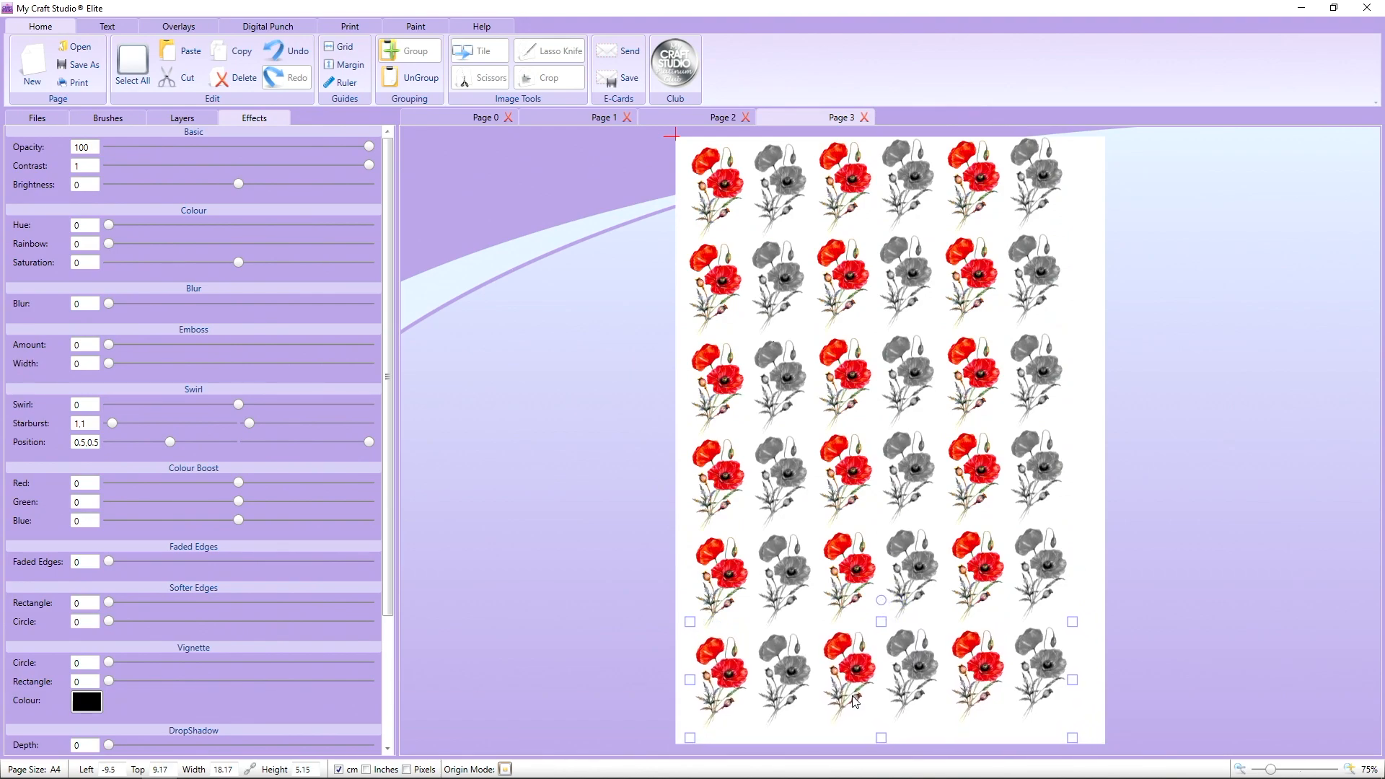
# - Group all six poppy rows into one block and centre it on the page
pyautogui.click(1238, 653)
pyautogui.moveTo(1136, 750); pyautogui.dragTo(527, 114)
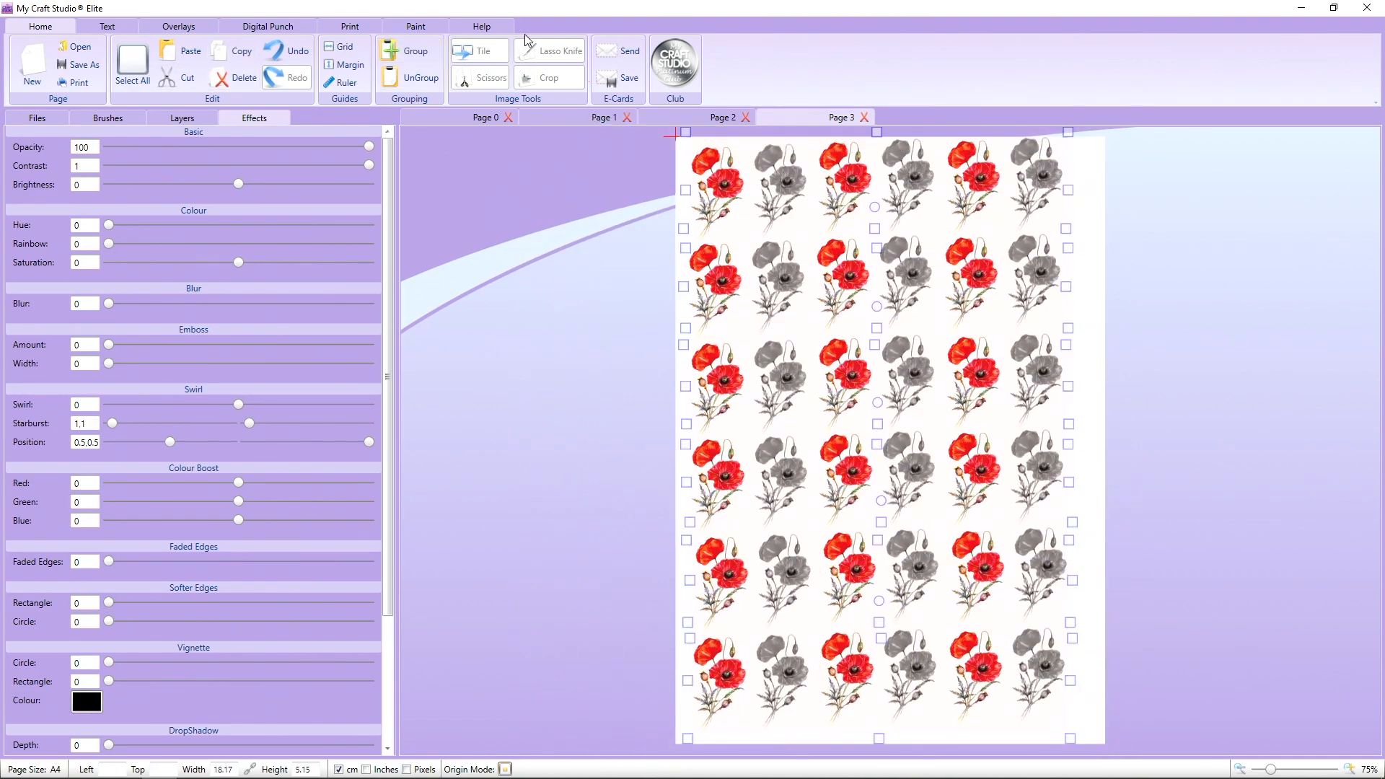
pyautogui.click(412, 42)
pyautogui.moveTo(967, 341)
pyautogui.mouseDown()
pyautogui.moveTo(763, 369)
pyautogui.moveTo(1321, 354)
pyautogui.moveTo(977, 349)
pyautogui.mouseUp()
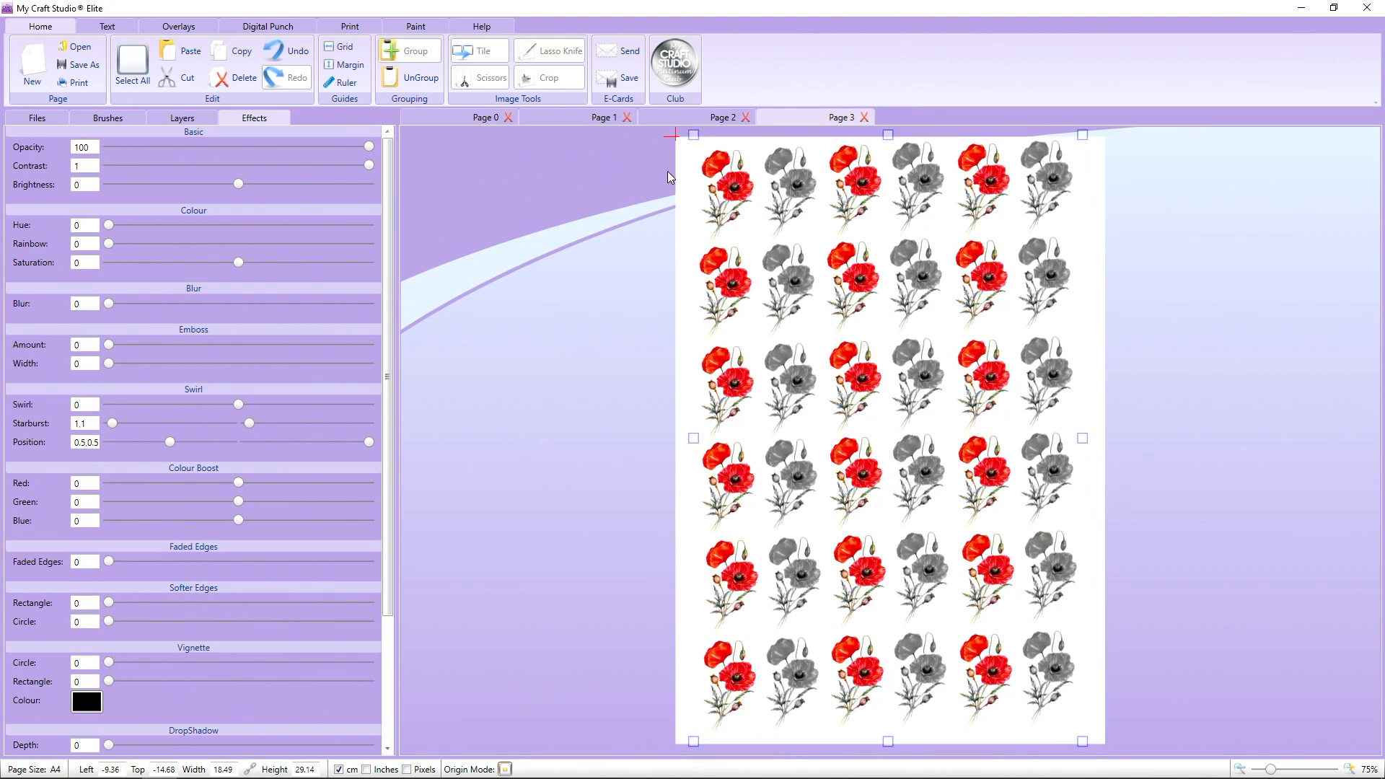
# - Change the page orientation to landscape
pyautogui.click(325, 27)
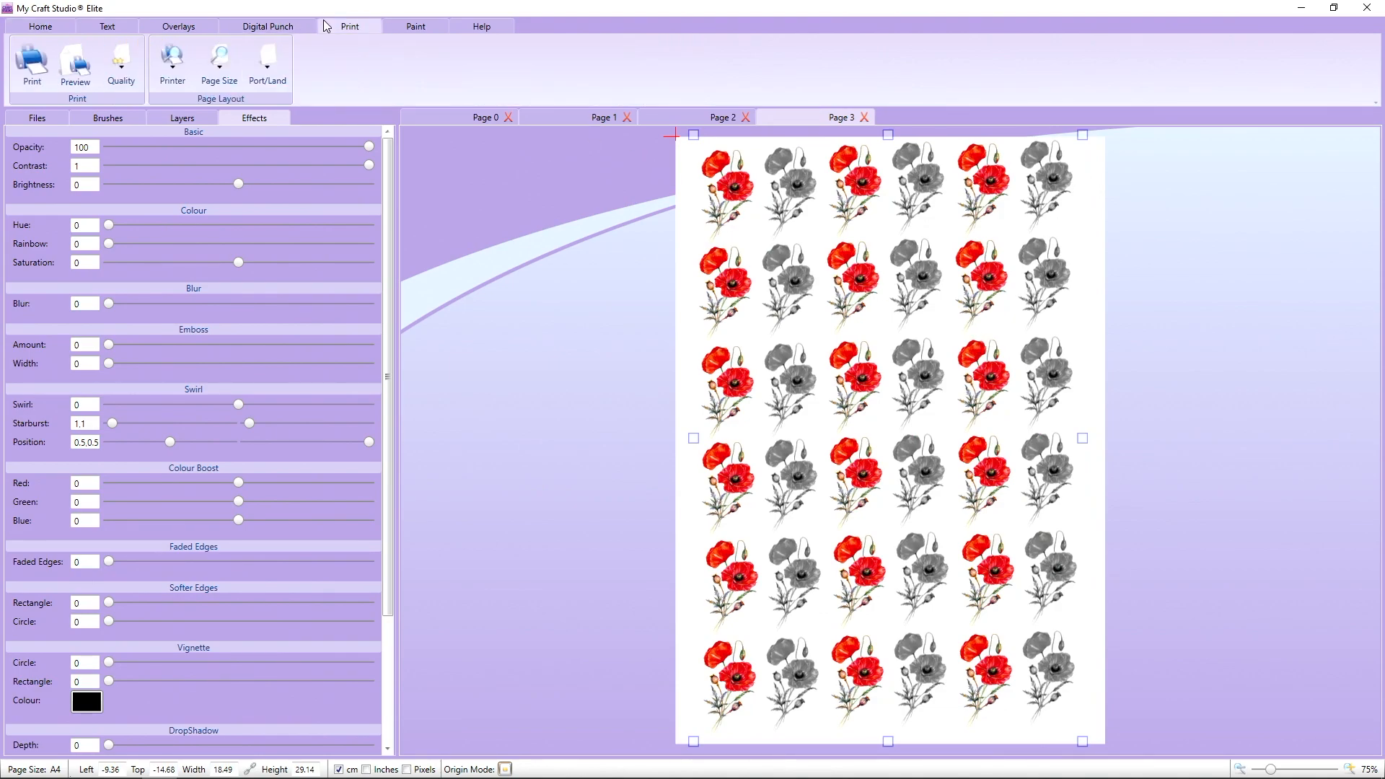
pyautogui.click(282, 65)
pyautogui.click(297, 157)
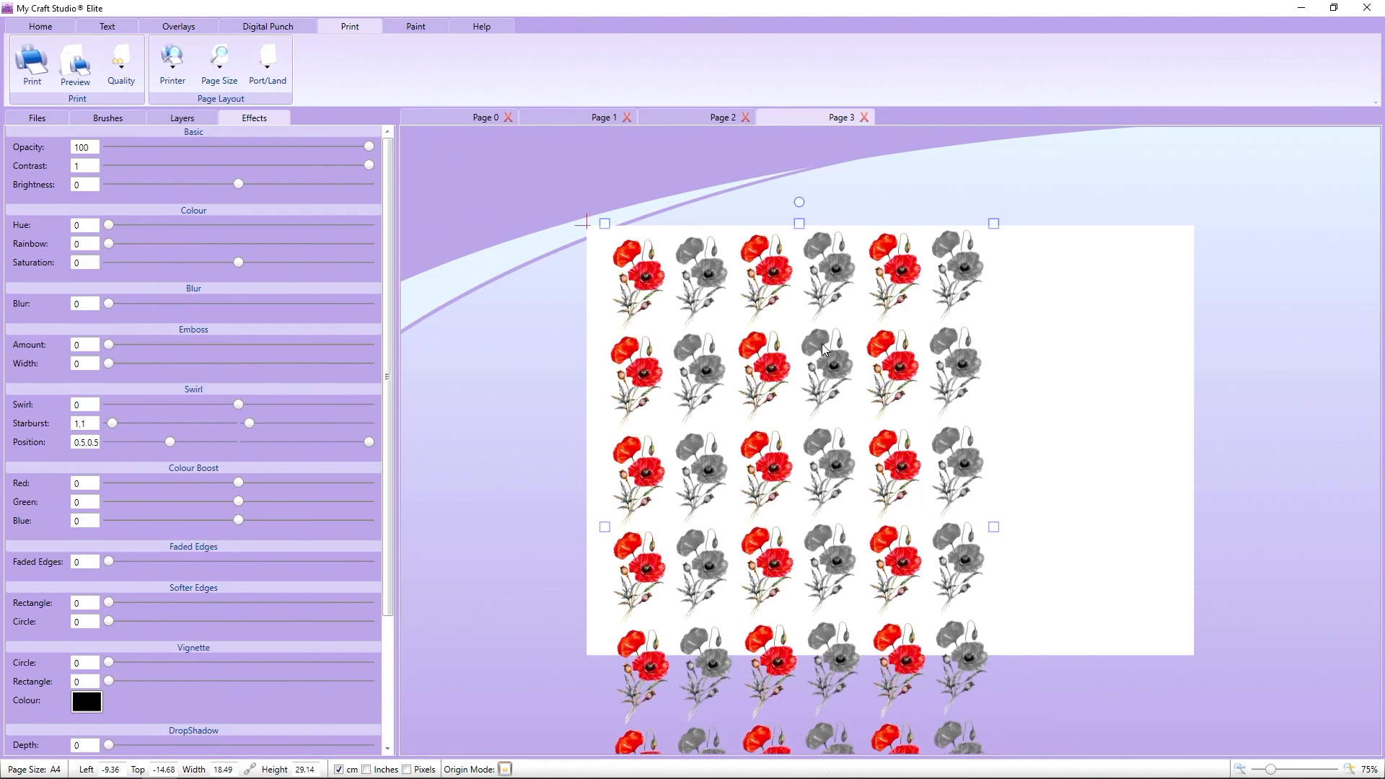
# - Shrink the poppy block to about 13.66 × 21.52 cm and align it with the landscape page's left edge
pyautogui.moveTo(873, 289); pyautogui.dragTo(875, 251)
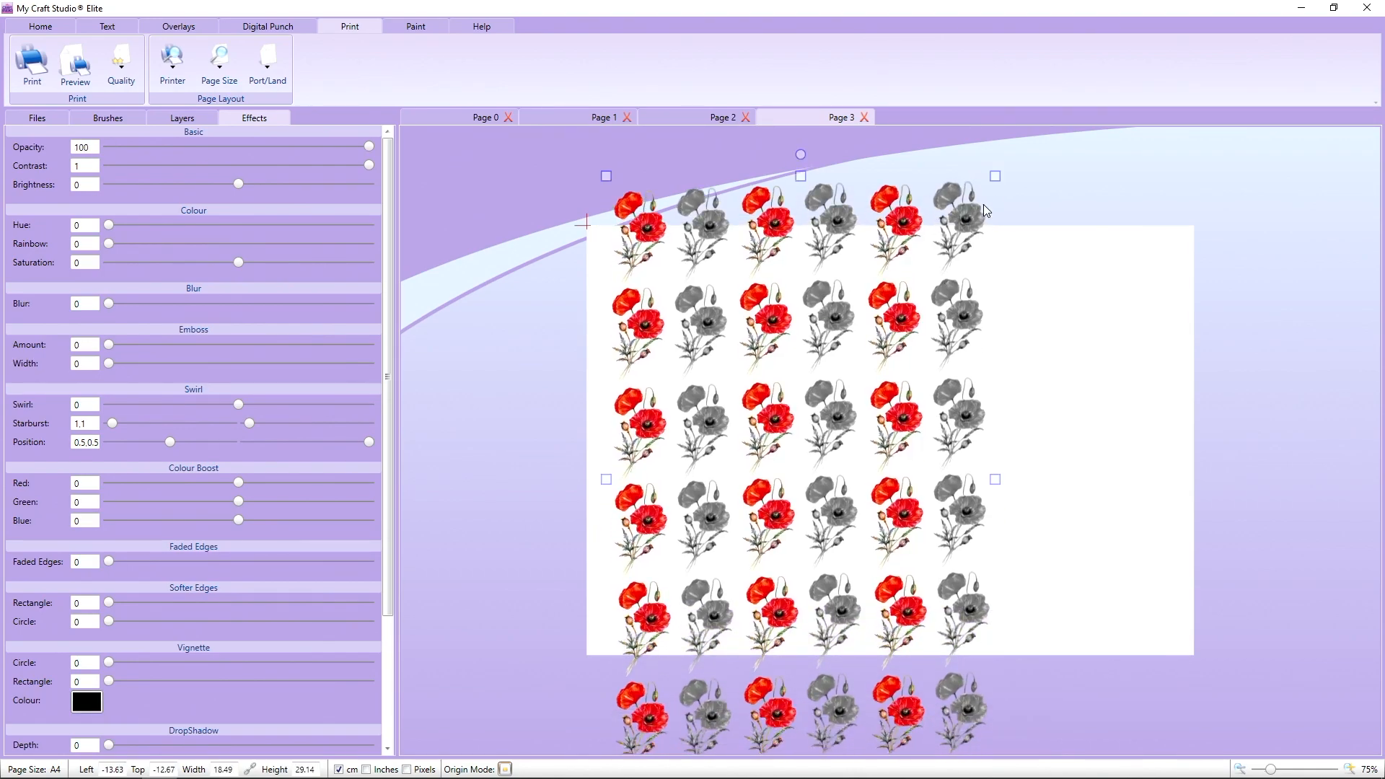
pyautogui.moveTo(998, 175); pyautogui.dragTo(900, 320)
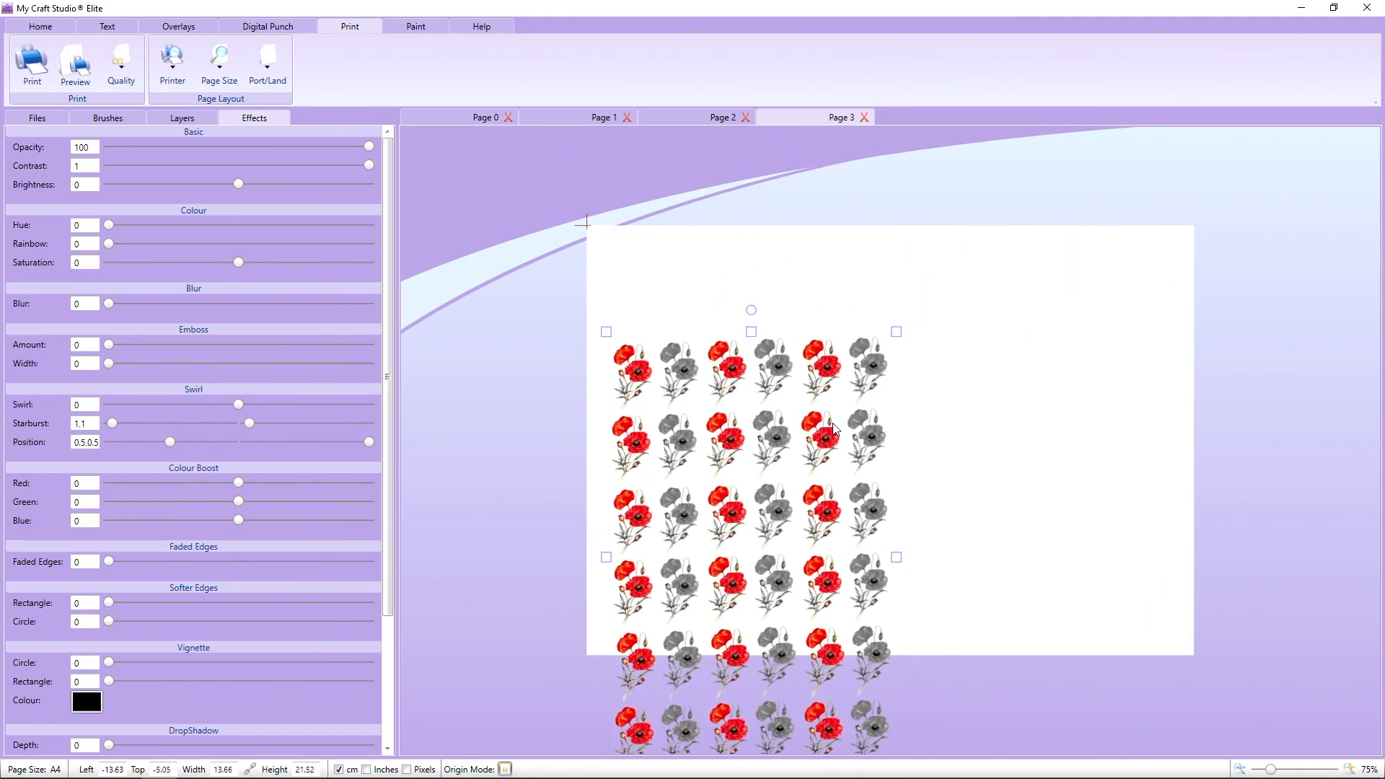
pyautogui.moveTo(836, 418); pyautogui.dragTo(811, 311)
# - Duplicate the poppy block and place the copy beside the original so the alternating red and grey columns continue
pyautogui.rightClick(813, 314)
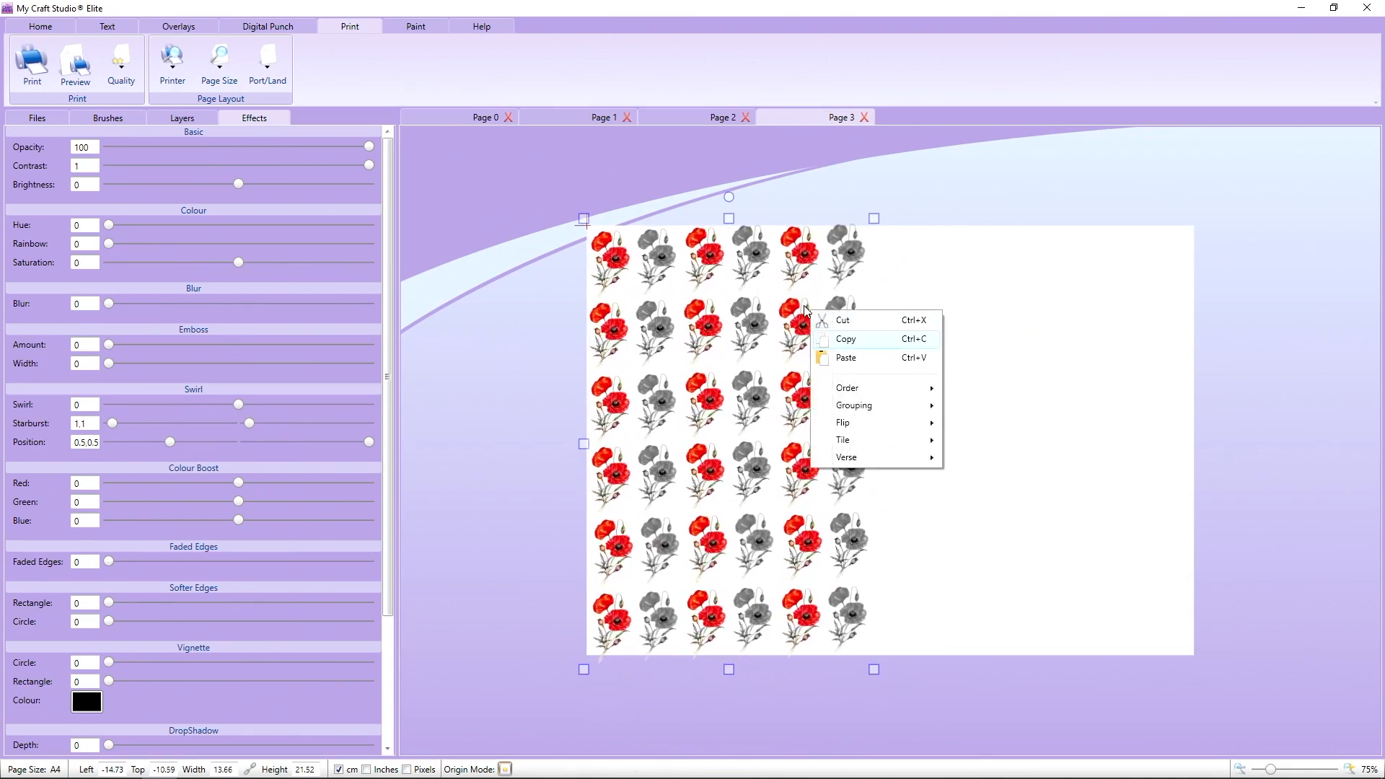
pyautogui.click(776, 331)
pyautogui.rightClick(774, 327)
pyautogui.click(818, 375)
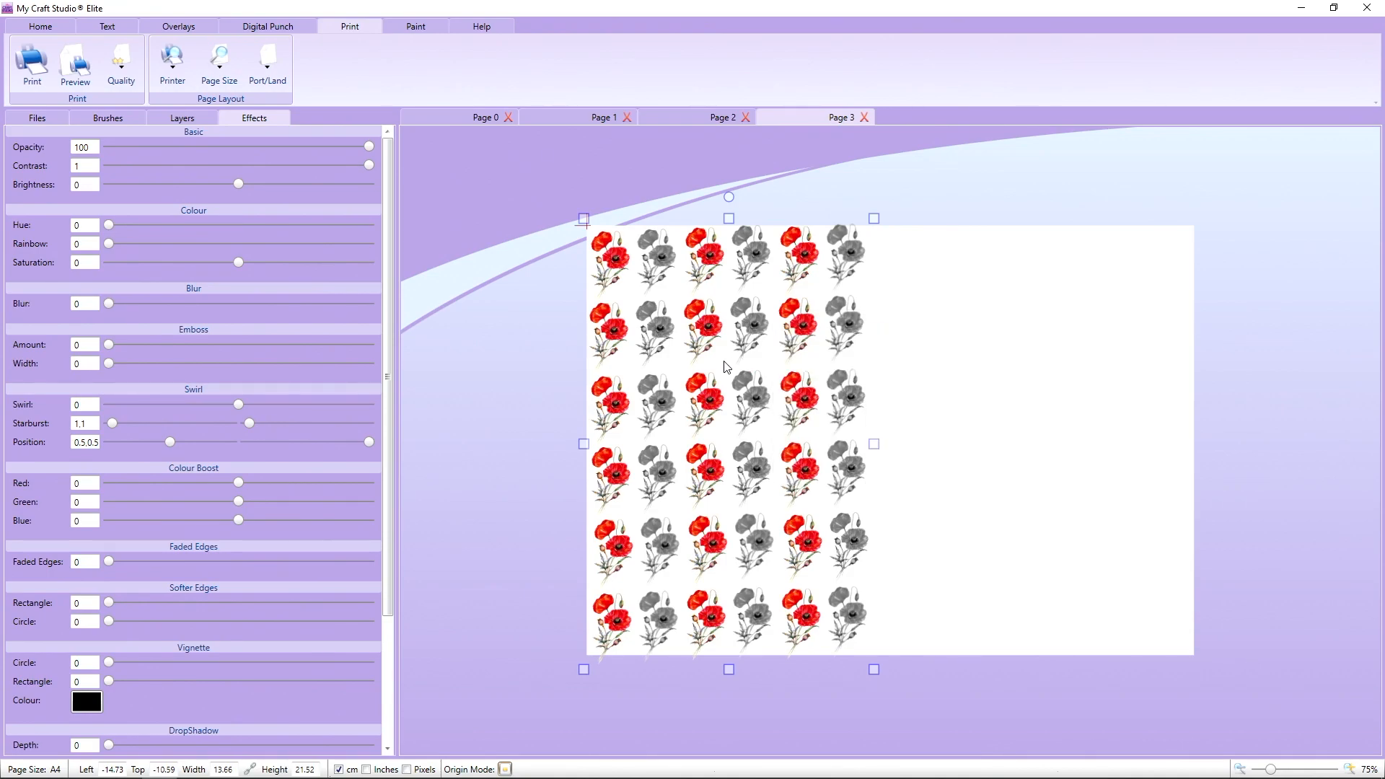
pyautogui.moveTo(726, 364); pyautogui.dragTo(1002, 363)
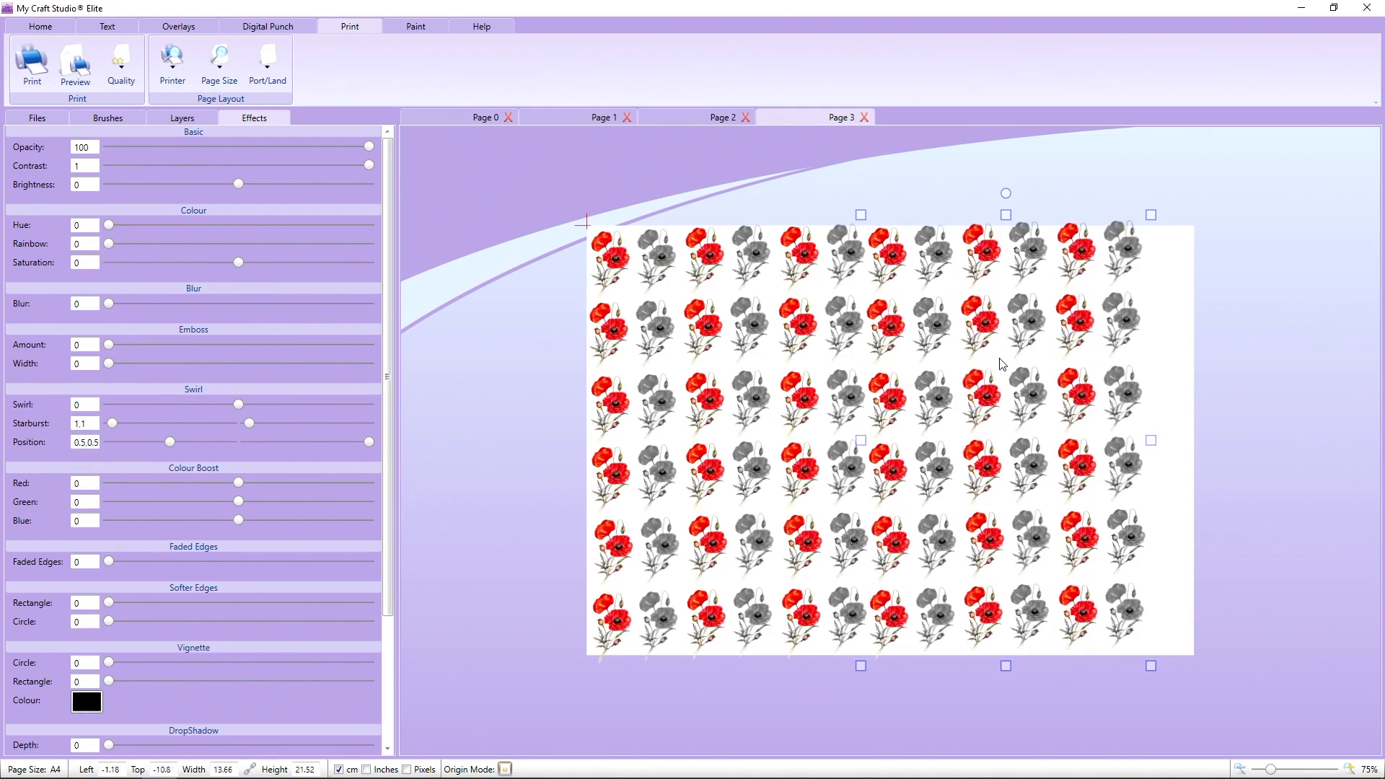
# - Add a third copy of the poppy block to continue the pattern past the page's right edge
pyautogui.rightClick(884, 316)
pyautogui.click(948, 361)
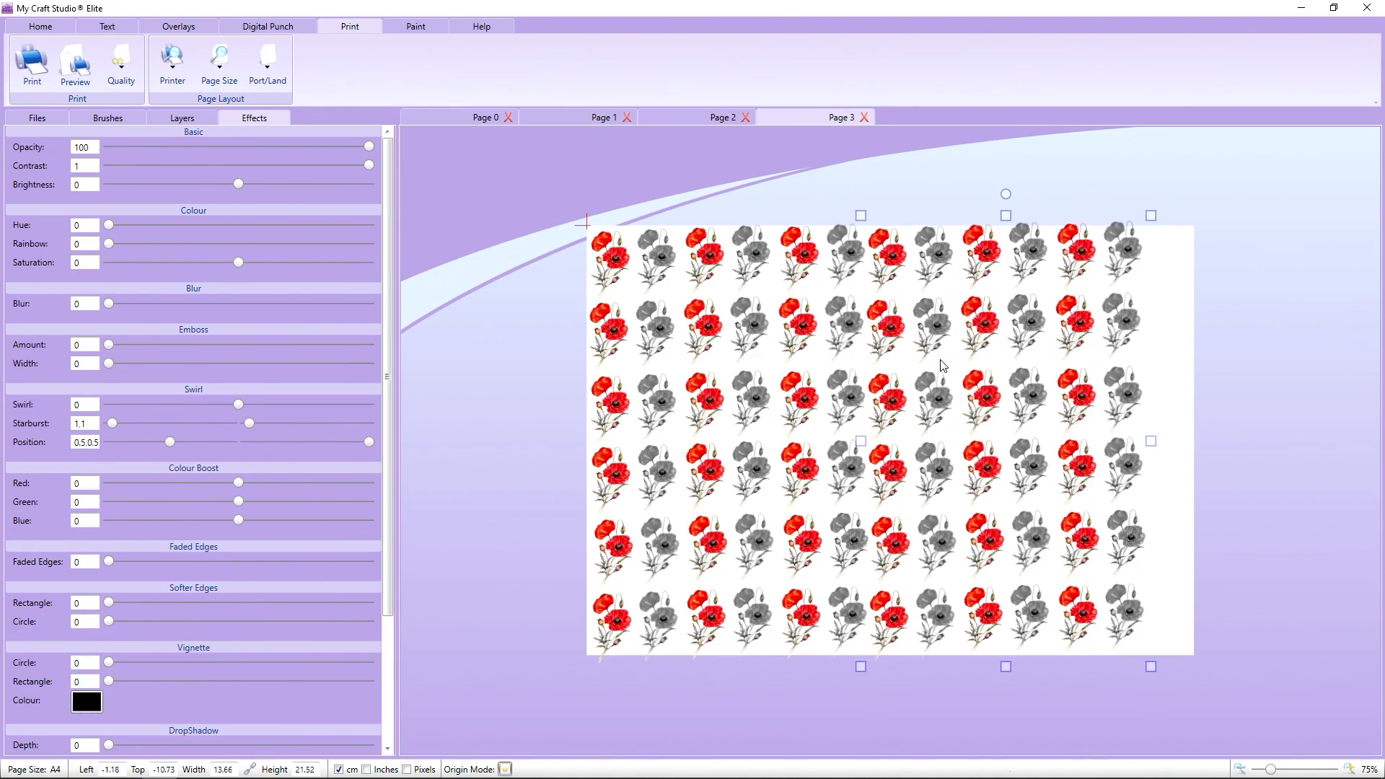
pyautogui.moveTo(1032, 368); pyautogui.dragTo(1297, 358)
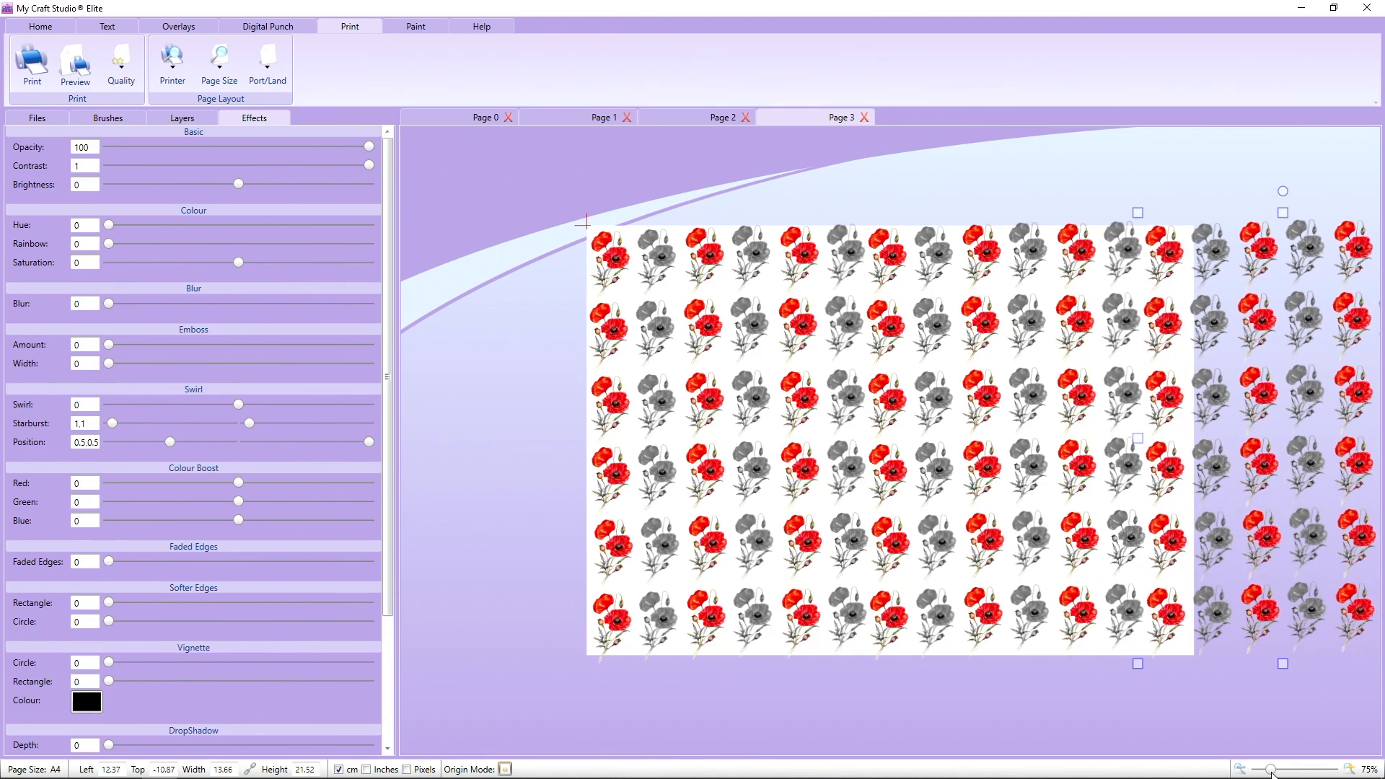
# - Group the three poppy blocks into one object and nudge it slightly down the page
pyautogui.moveTo(1273, 773); pyautogui.dragTo(1270, 774)
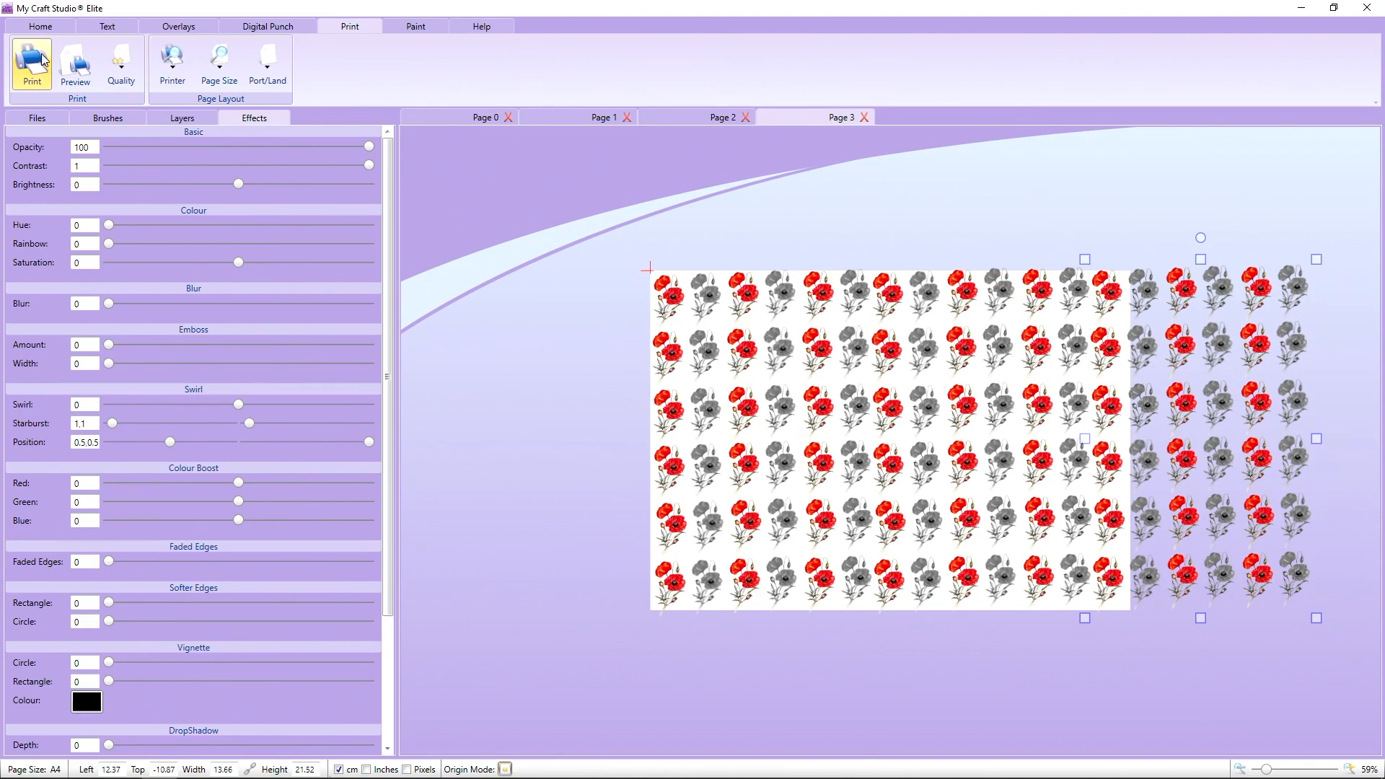
pyautogui.click(40, 26)
pyautogui.moveTo(476, 182); pyautogui.dragTo(1348, 670)
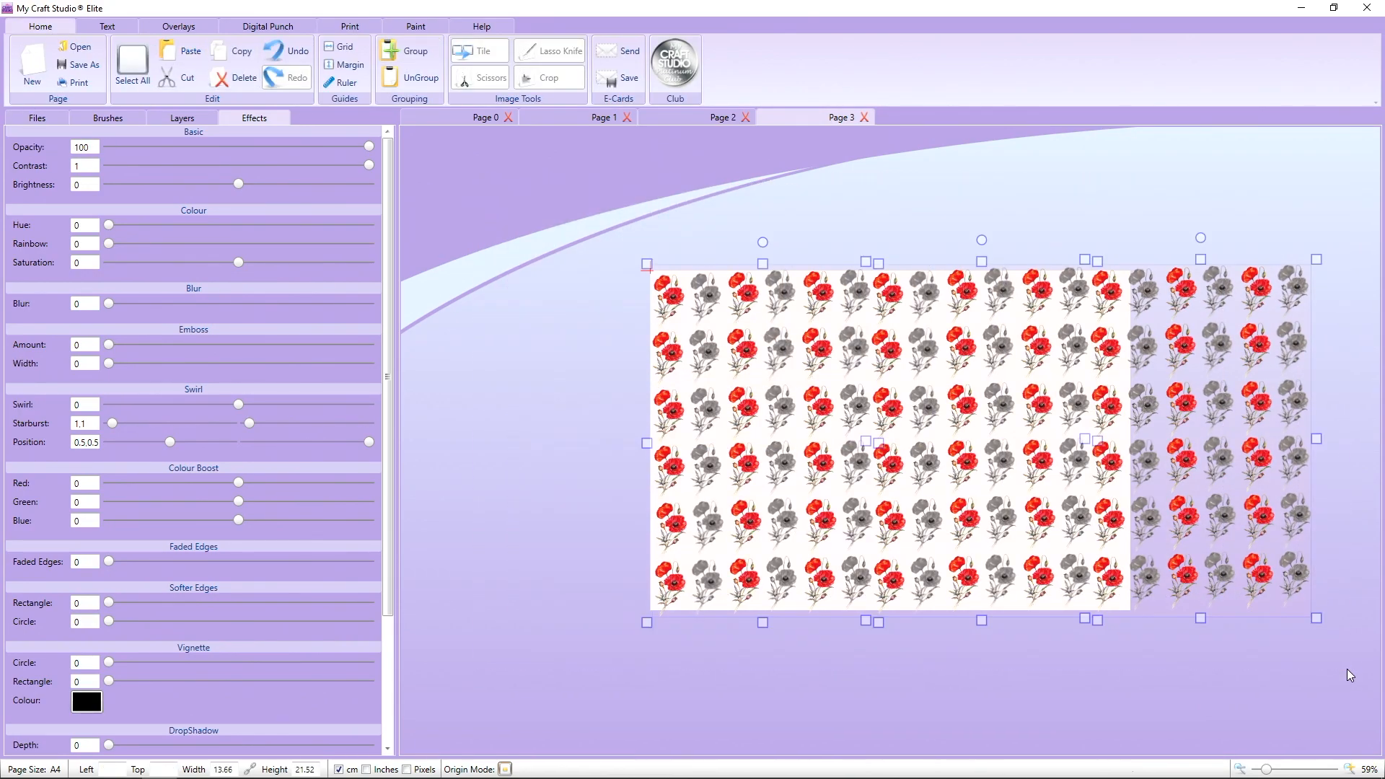
pyautogui.click(410, 50)
pyautogui.moveTo(965, 371)
pyautogui.mouseDown()
pyautogui.moveTo(968, 391)
pyautogui.moveTo(966, 377)
pyautogui.mouseUp()
# - Punch the pattern to page size with a square shape stretched to about 29.67 × 20.96 cm, keeping the inner part, and move the shape aside
pyautogui.click(268, 26)
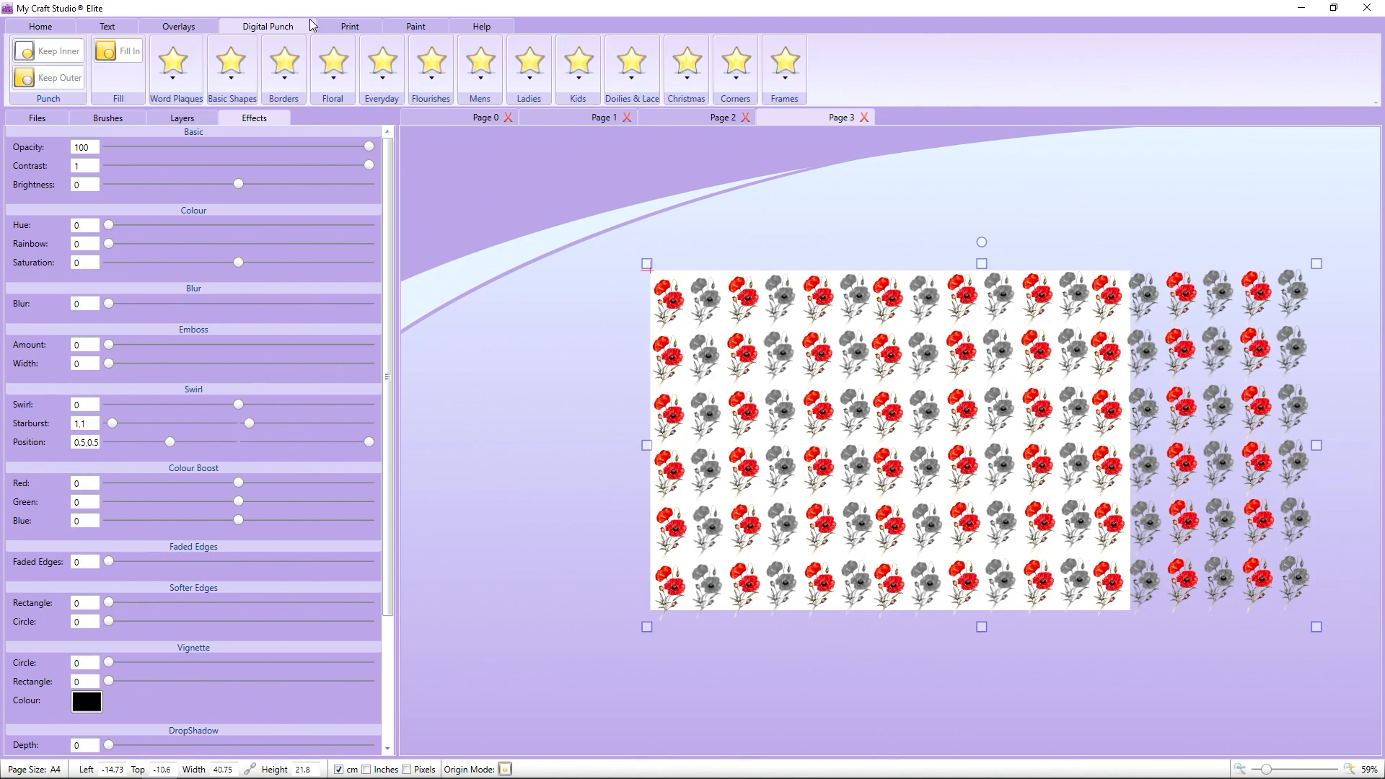
pyautogui.click(230, 63)
pyautogui.click(223, 283)
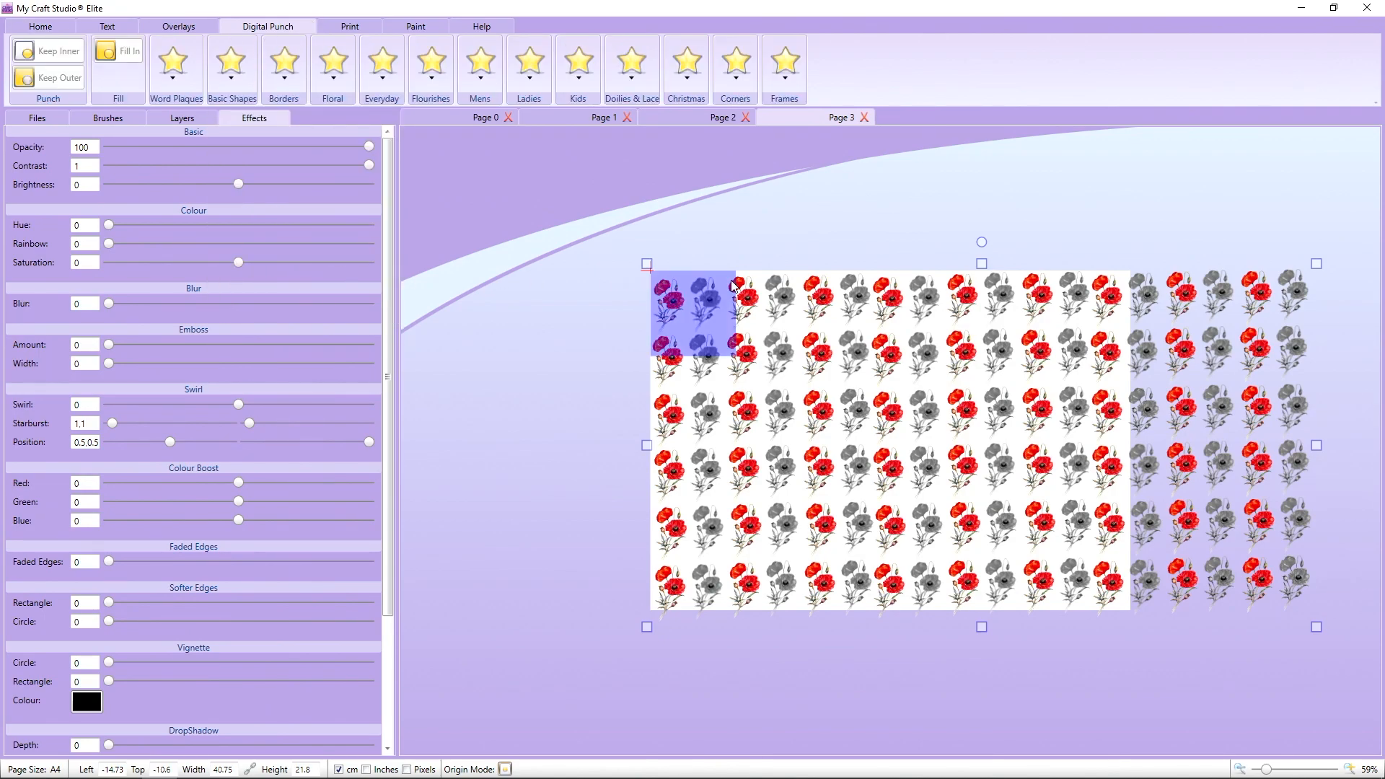
pyautogui.moveTo(738, 363); pyautogui.dragTo(1072, 617)
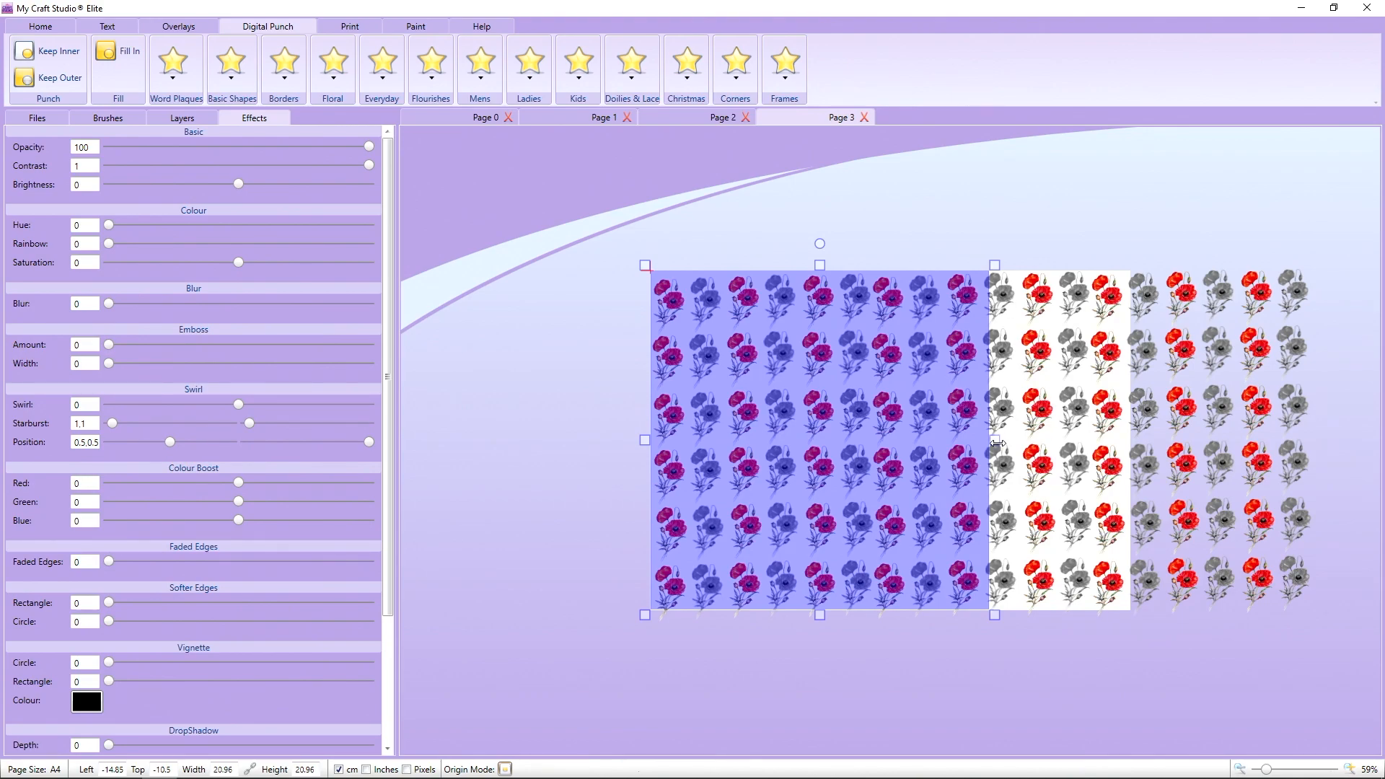
pyautogui.moveTo(998, 443); pyautogui.dragTo(1135, 439)
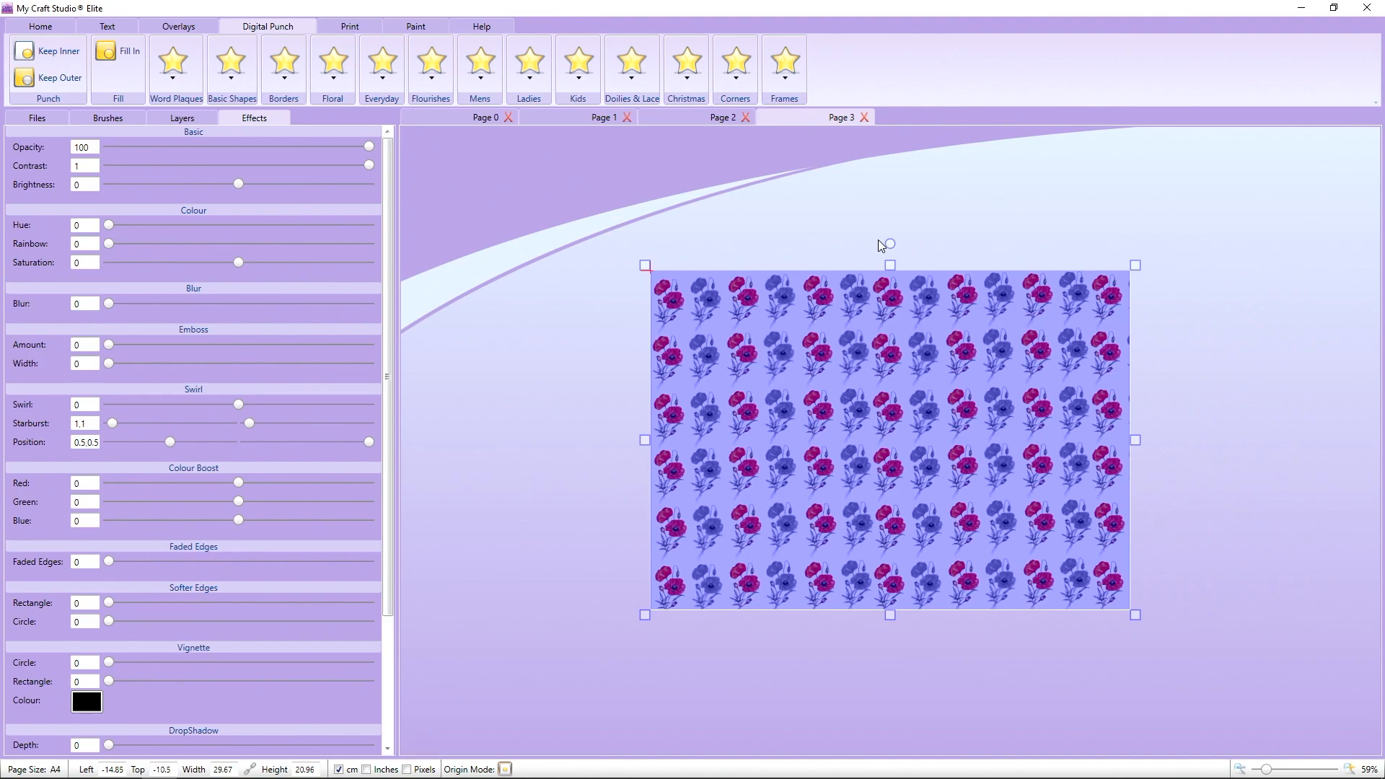
pyautogui.moveTo(921, 322); pyautogui.dragTo(718, 223)
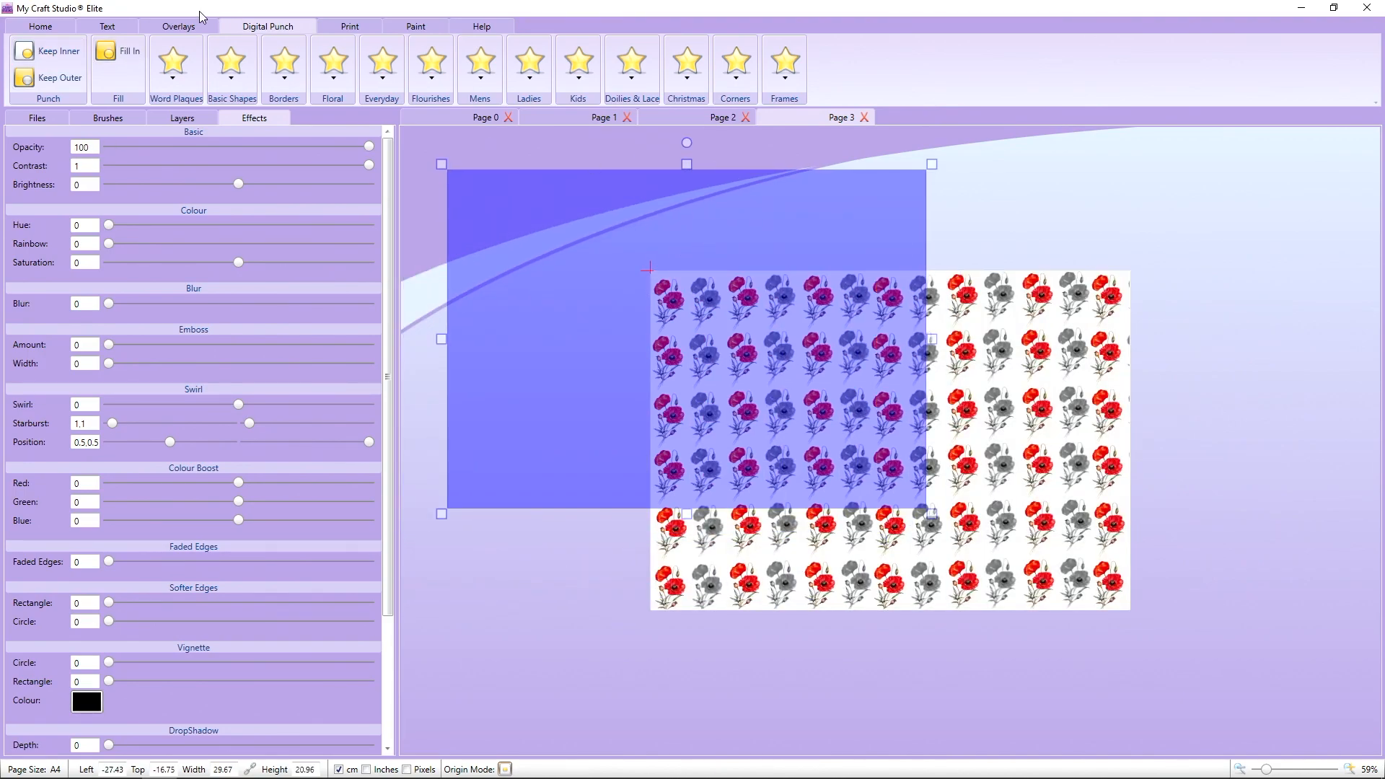
# - Delete the square punch shape and line the poppy pattern up with the page's upper-left corner
pyautogui.click(52, 23)
pyautogui.click(223, 84)
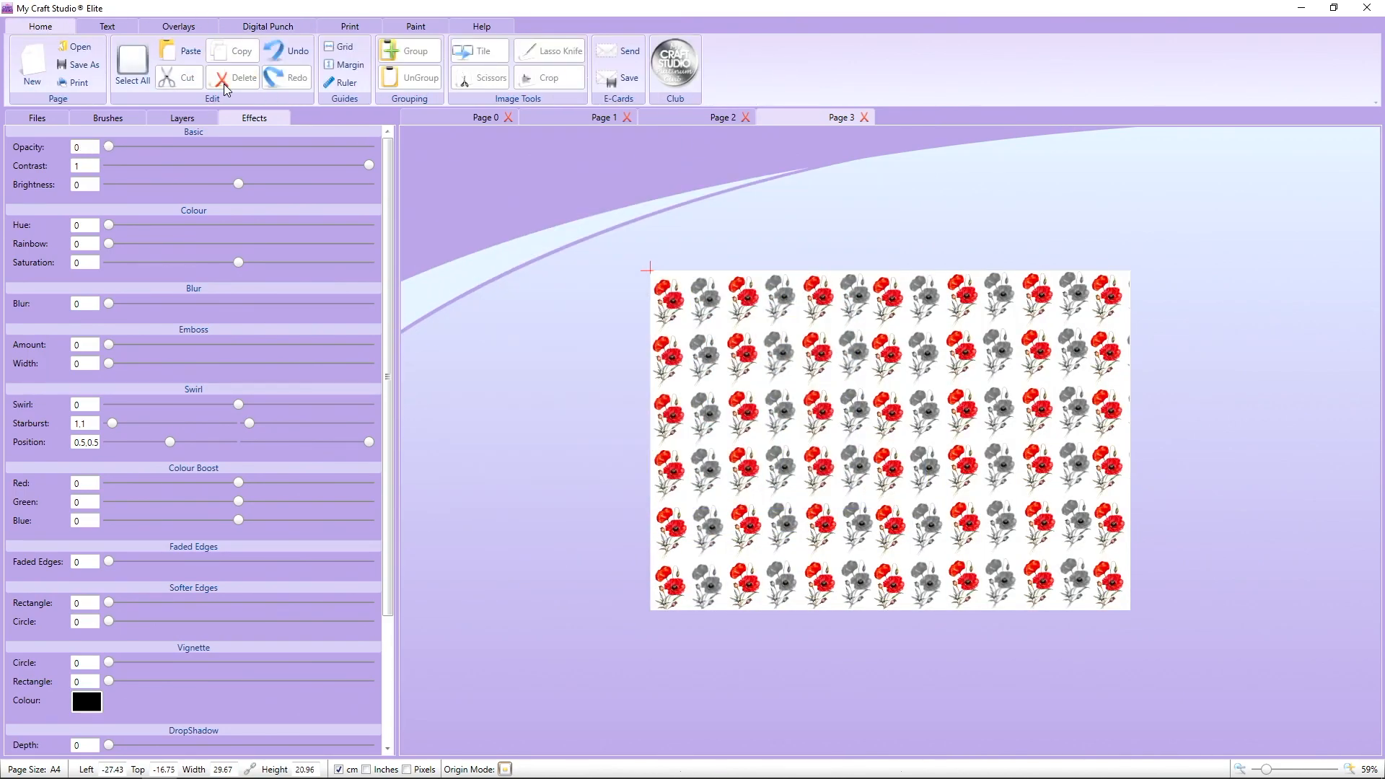
pyautogui.moveTo(900, 406); pyautogui.dragTo(851, 390)
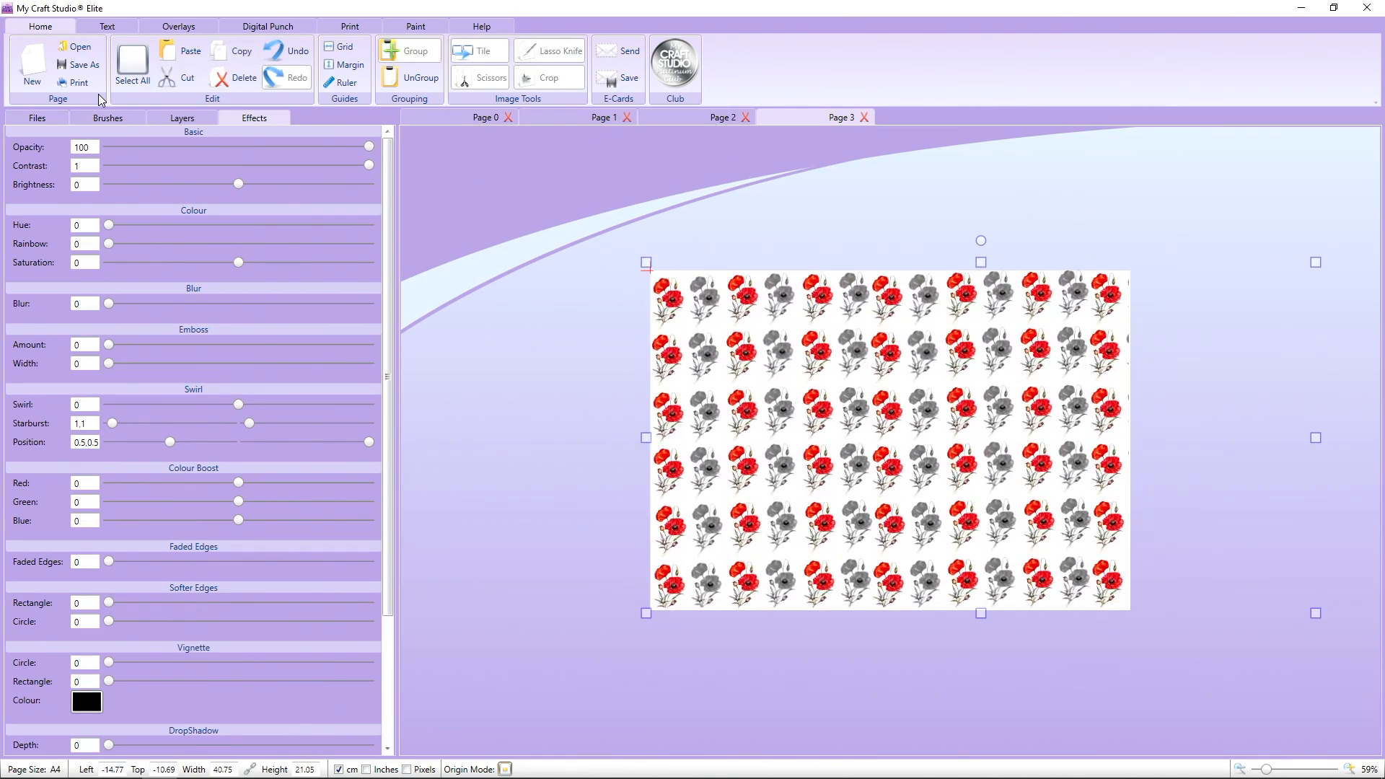
# - Save the poppy pattern to the USB drive as a PNG Pro Quality image named "backing paper 1"
pyautogui.click(79, 64)
pyautogui.click(710, 525)
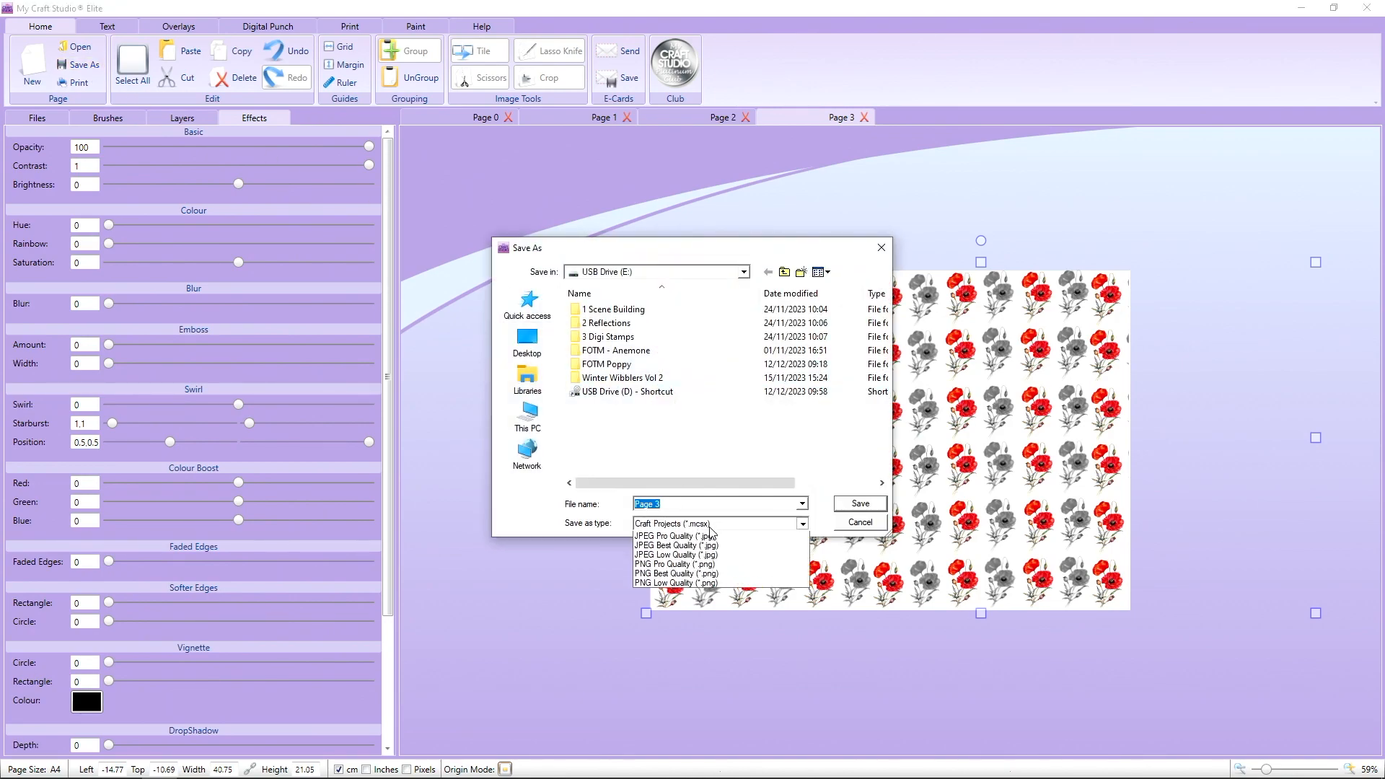
pyautogui.click(693, 574)
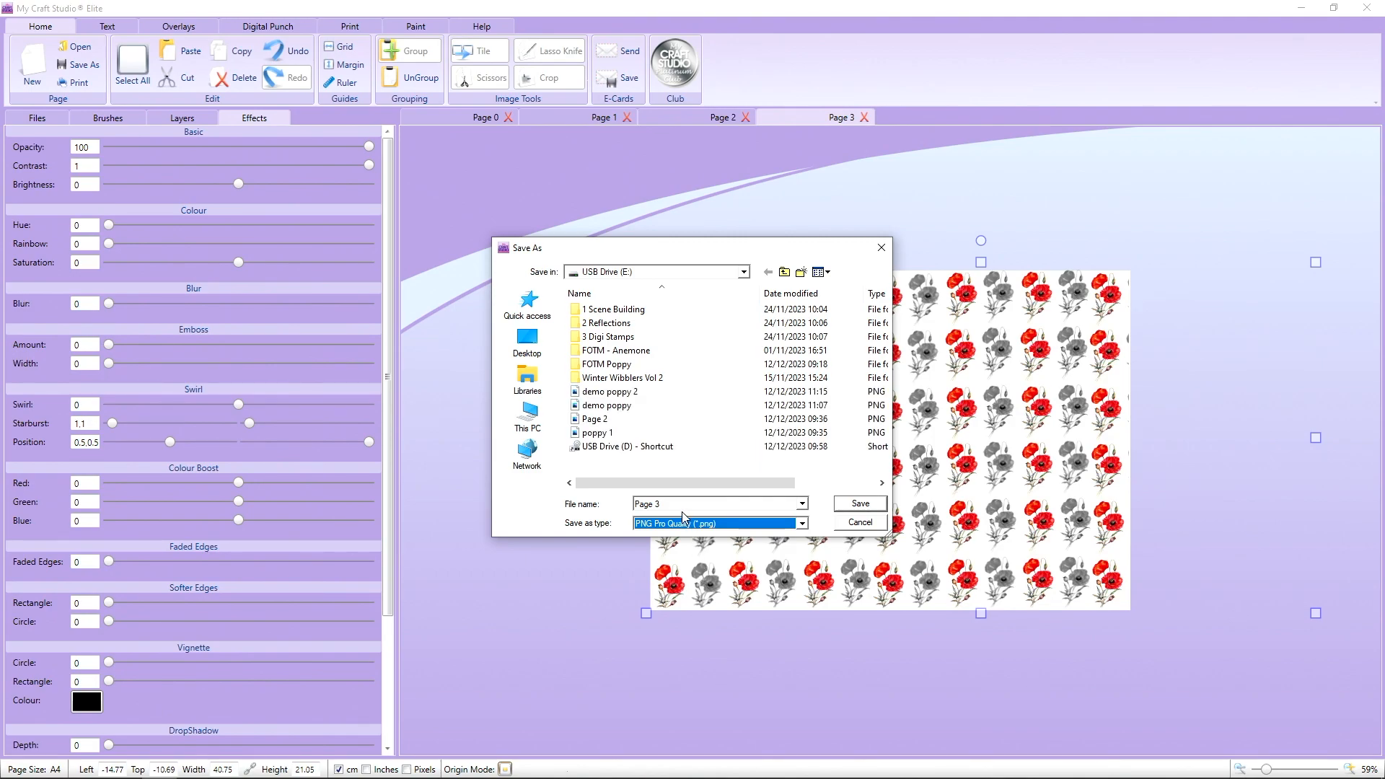
pyautogui.hotkey('shift', 'Tab')
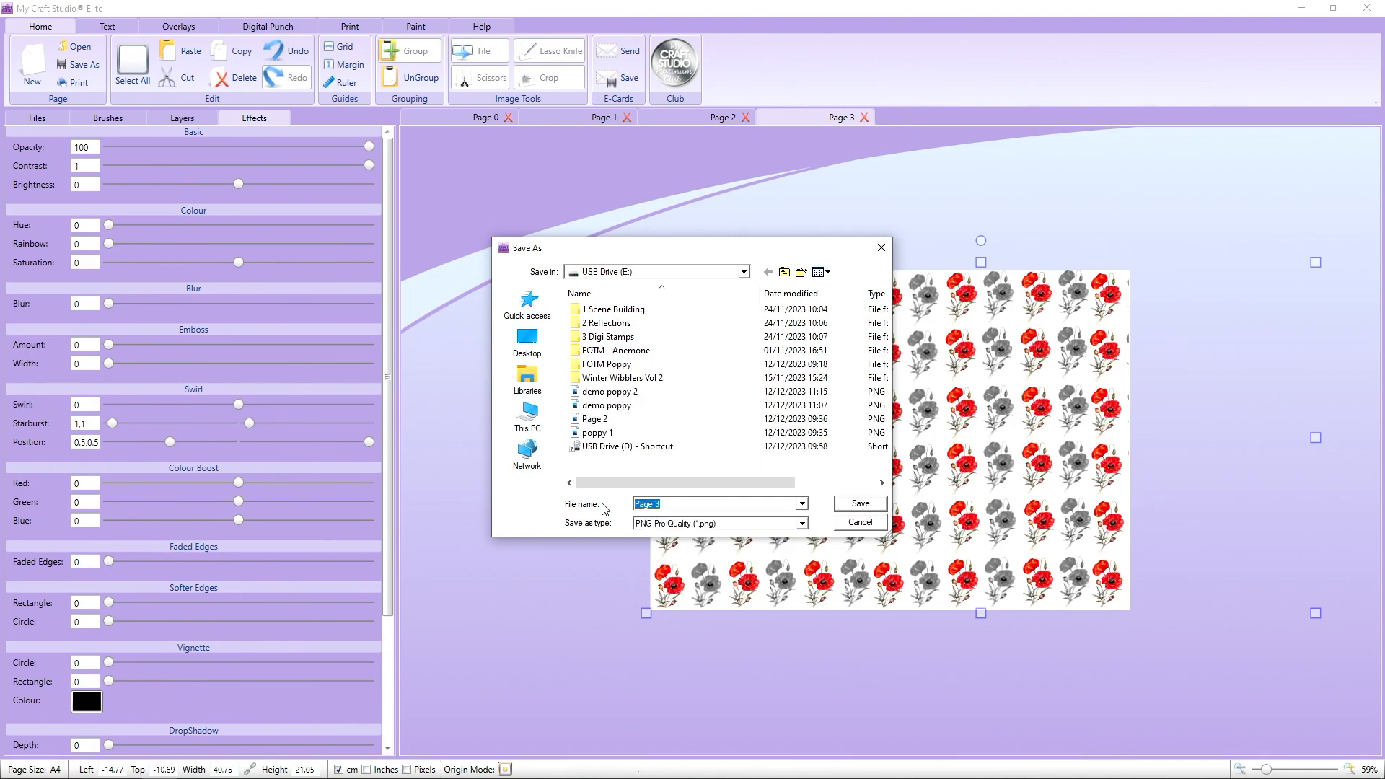
pyautogui.write('ba')
pyautogui.write('cking paper 1')
pyautogui.click(845, 508)
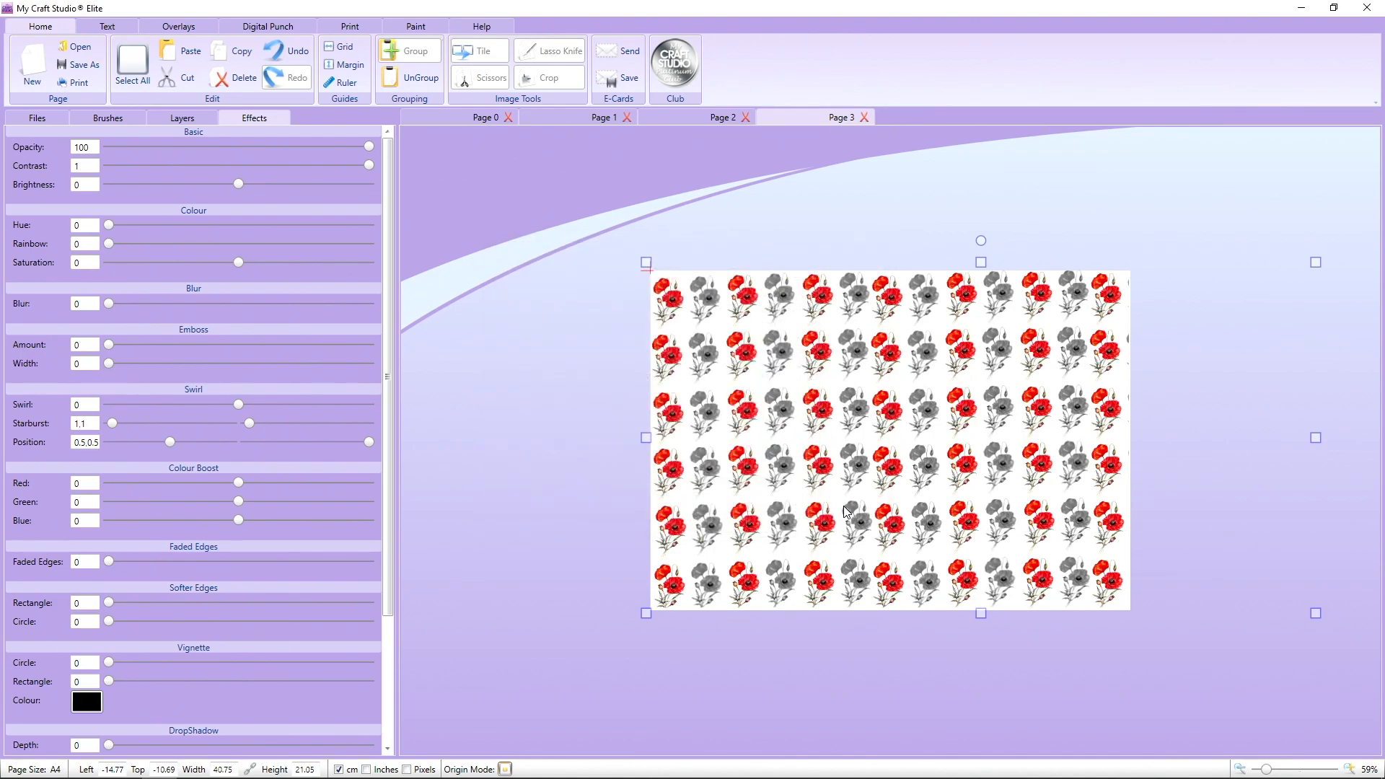
# - Create a new page, turn off its grid and ruler, and set it to landscape
pyautogui.click(36, 72)
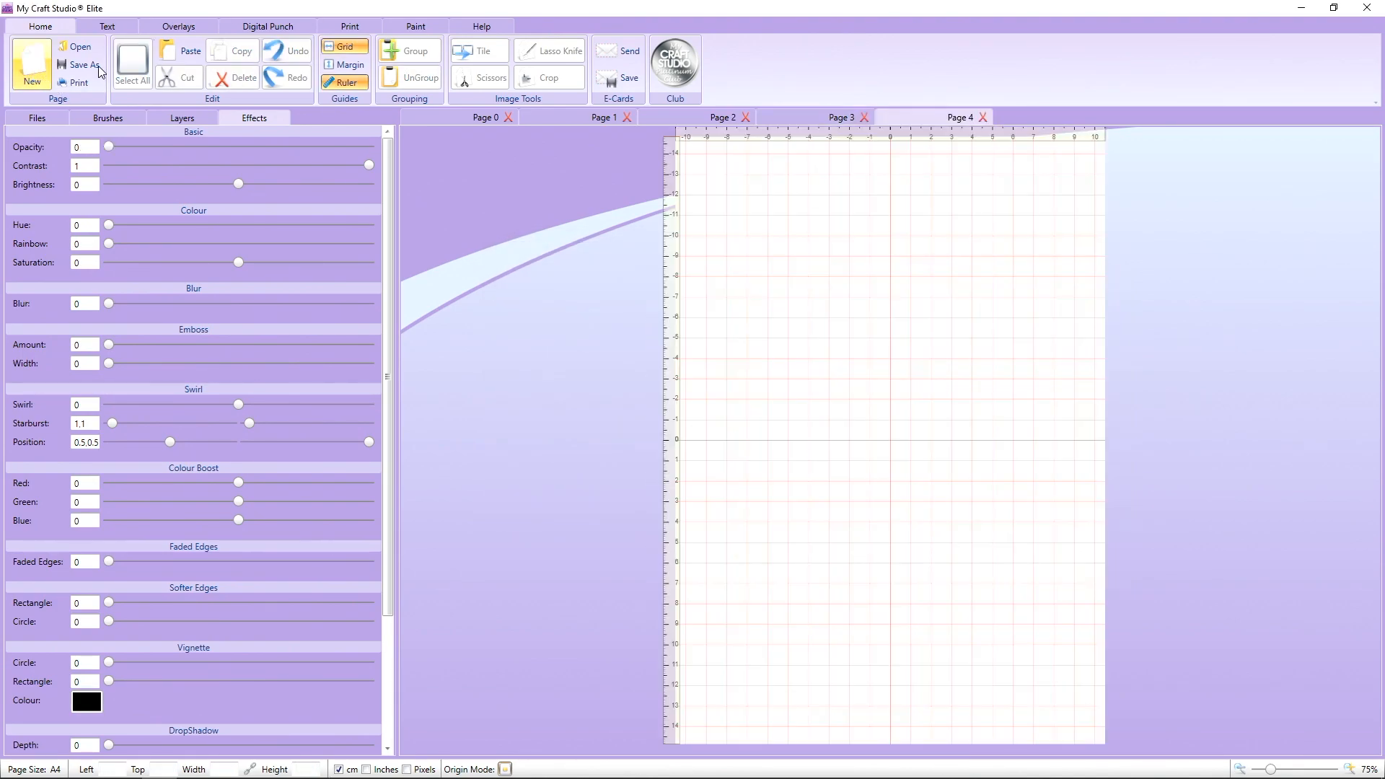
pyautogui.click(343, 47)
pyautogui.click(346, 83)
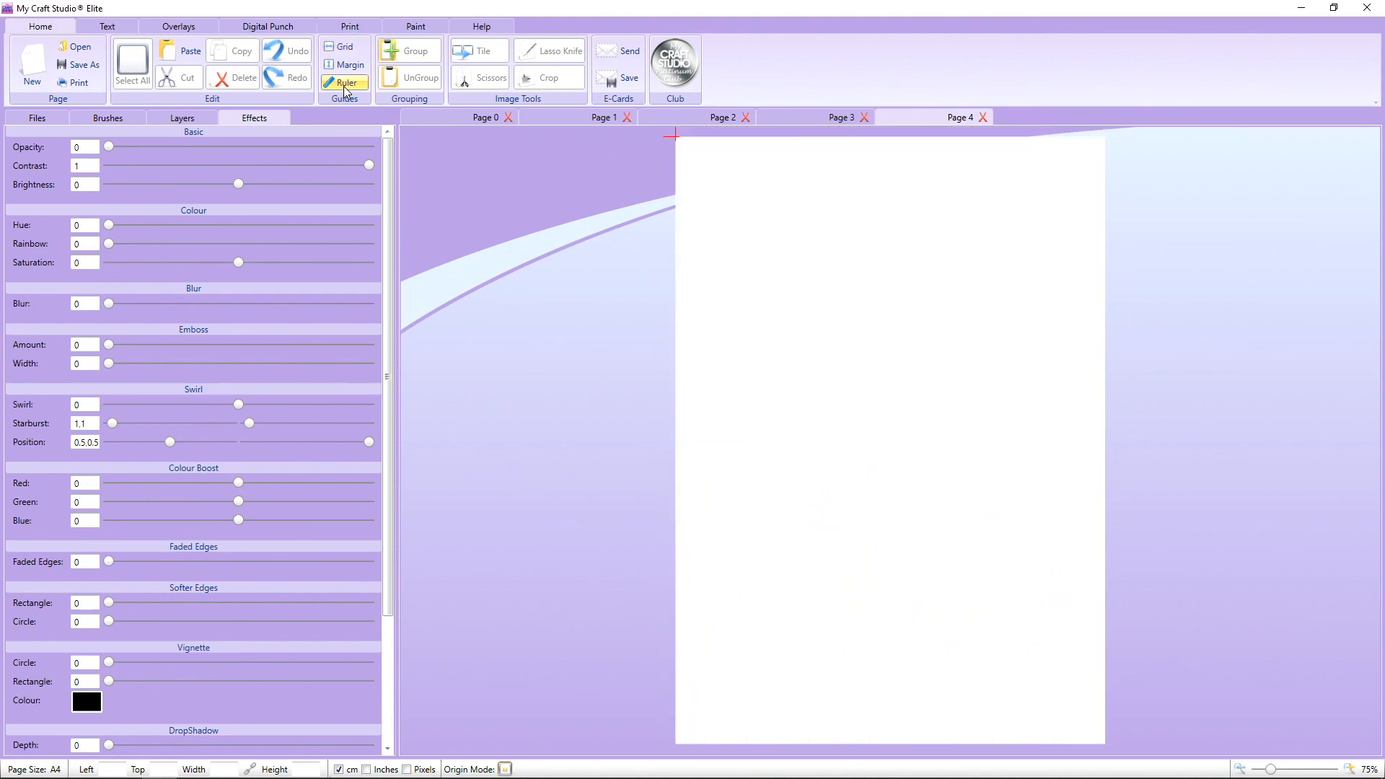
pyautogui.click(351, 27)
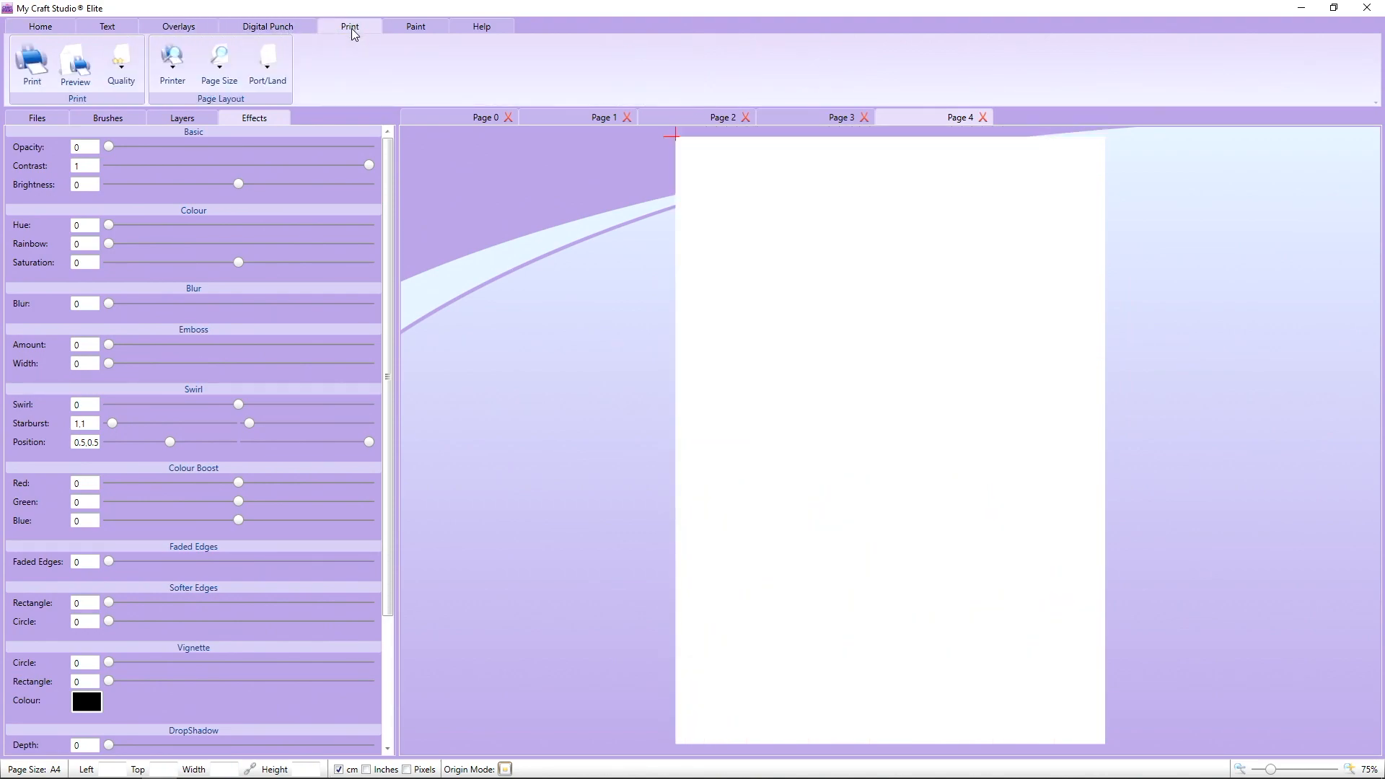
pyautogui.click(259, 73)
pyautogui.click(306, 150)
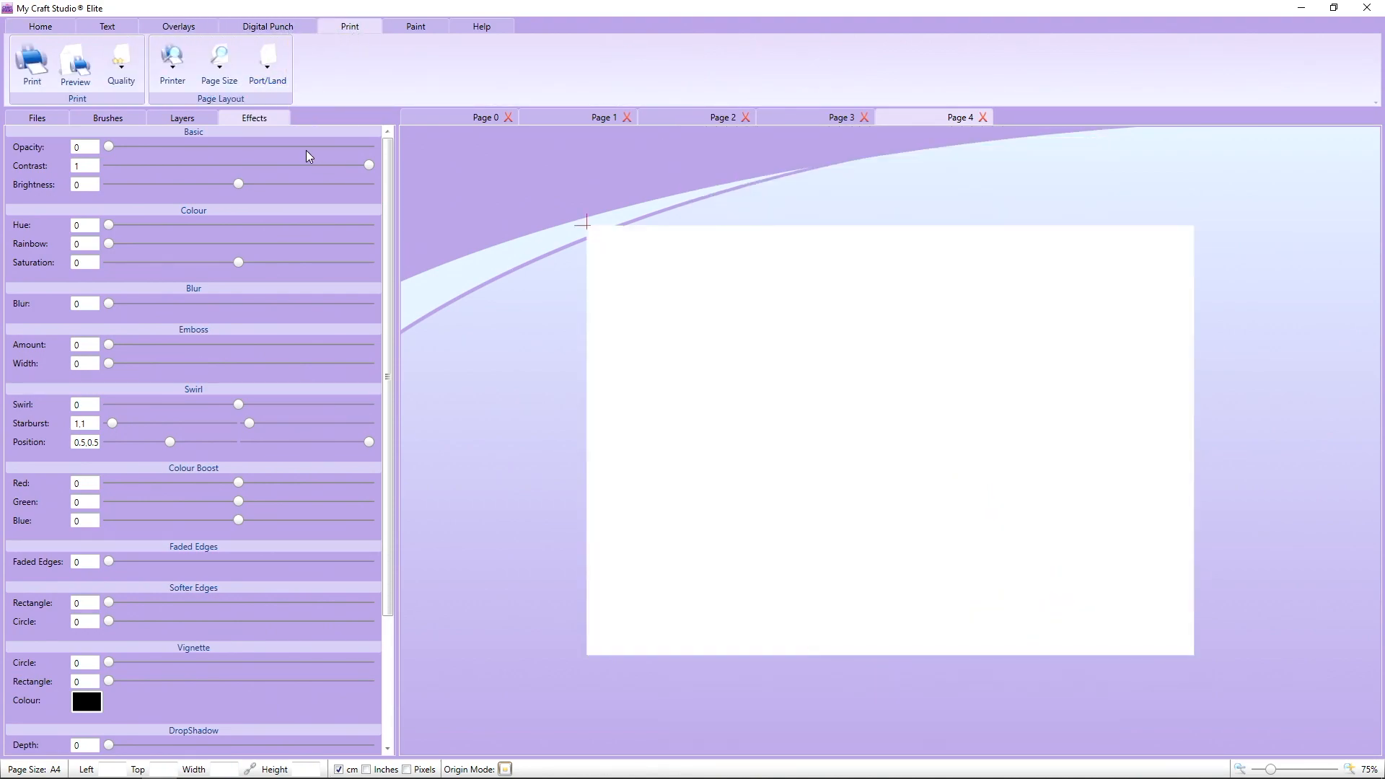
# - Place the "backing paper 1" image from the USB drive on the new page, leaving part of the page uncovered
pyautogui.click(36, 119)
pyautogui.click(79, 278)
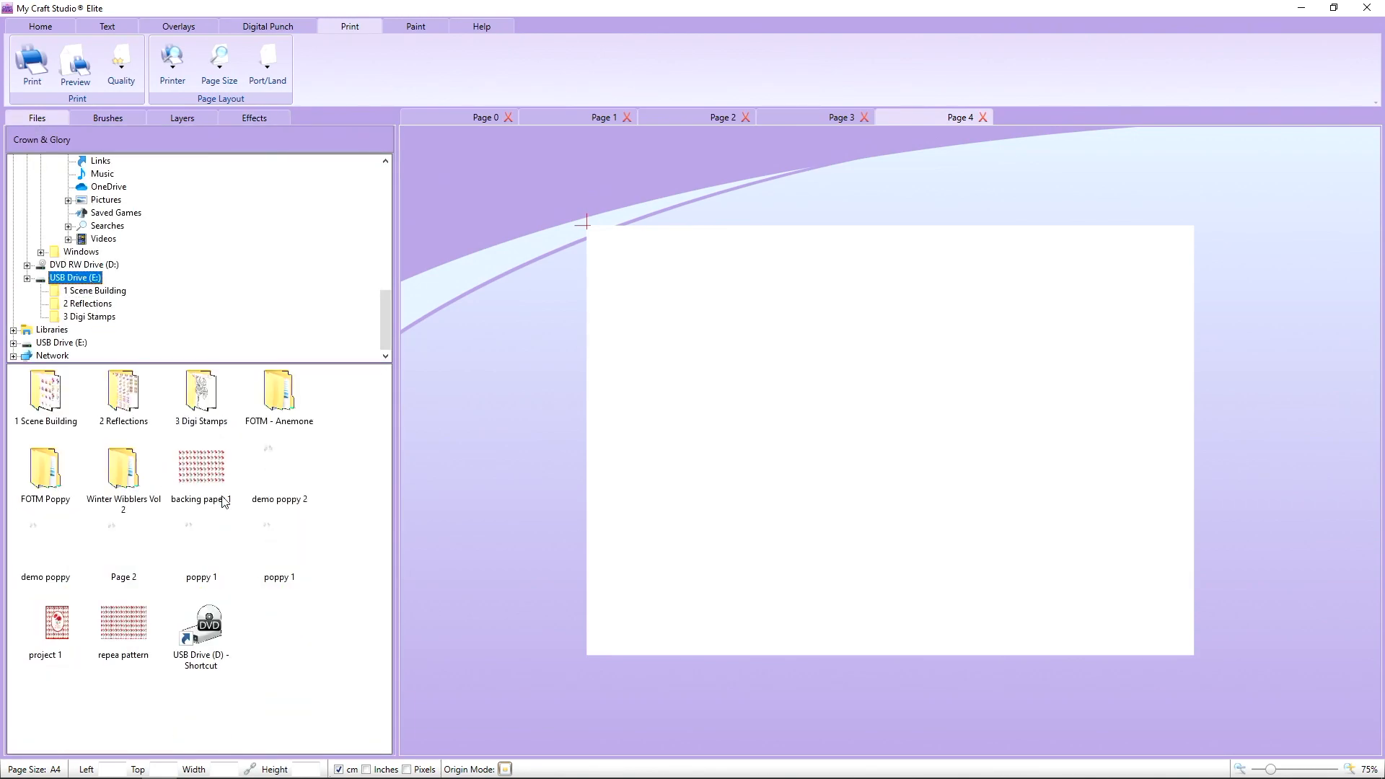
pyautogui.moveTo(215, 489); pyautogui.dragTo(850, 358)
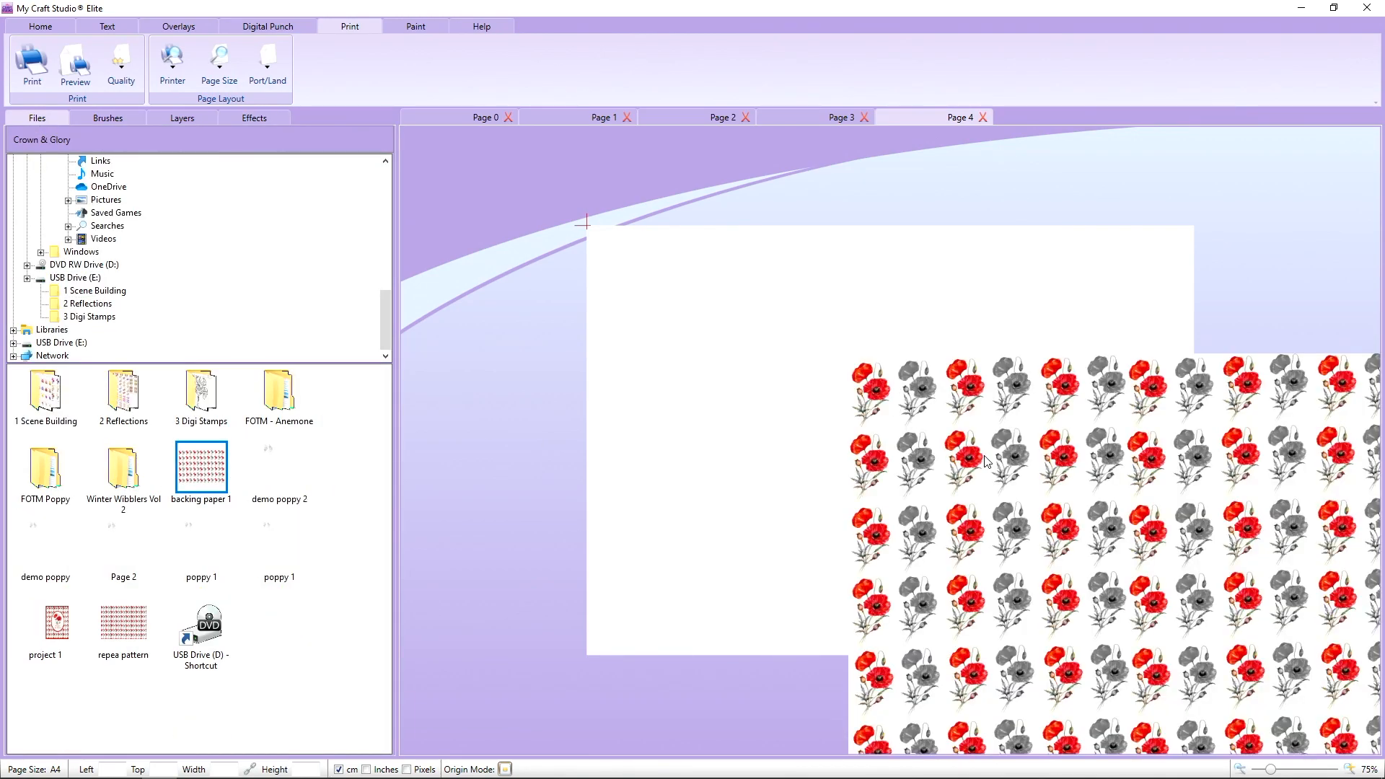
pyautogui.moveTo(993, 461); pyautogui.dragTo(1115, 412)
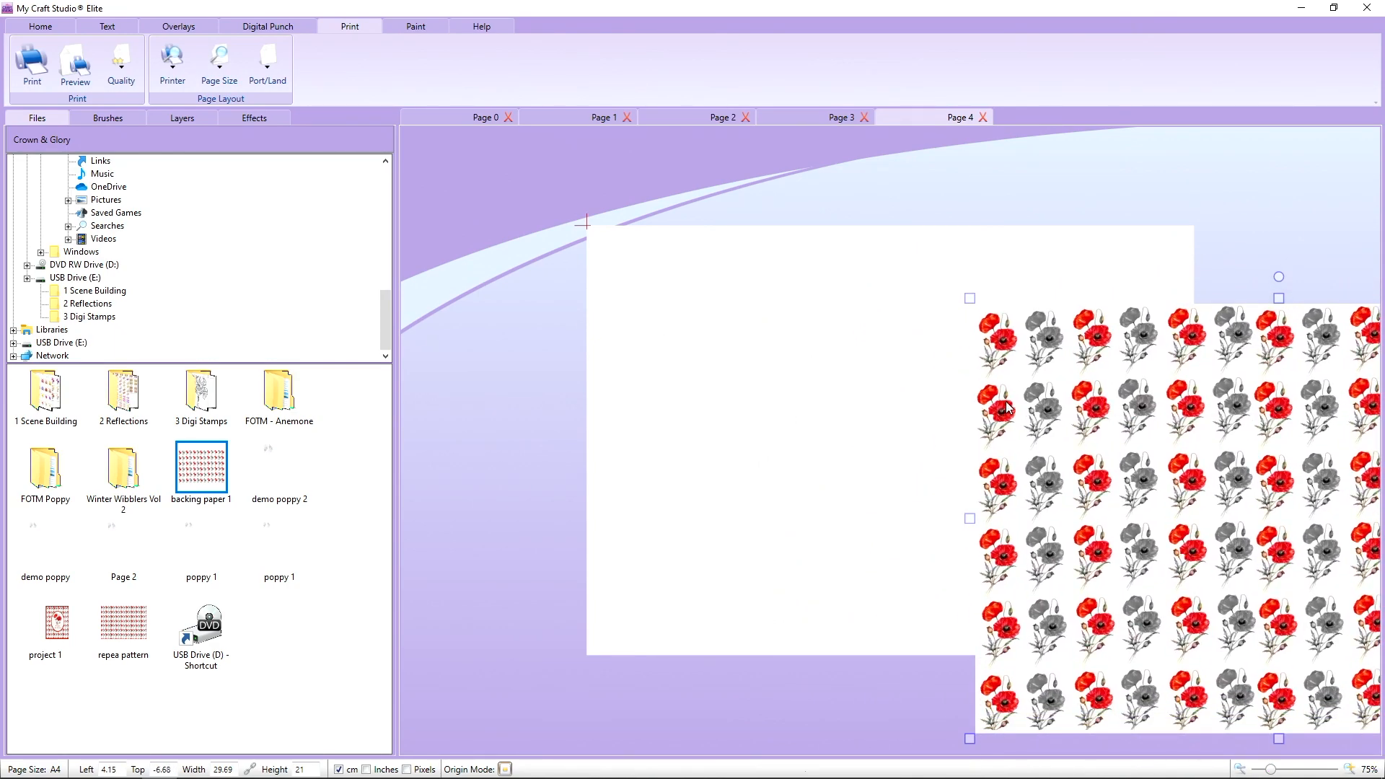
pyautogui.moveTo(1008, 409); pyautogui.dragTo(839, 395)
pyautogui.click(624, 291)
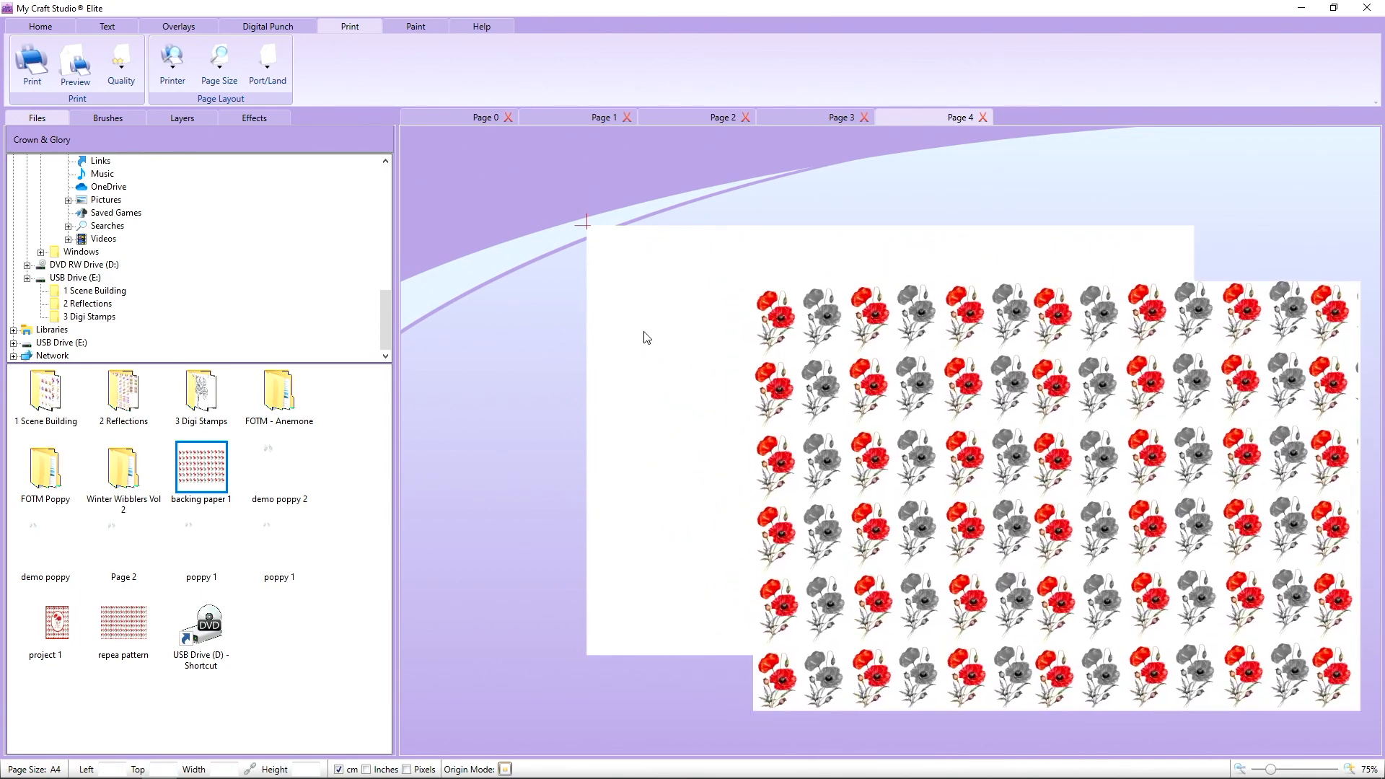
# - Fill the page background with the solid dark red 8A230B
pyautogui.click(108, 118)
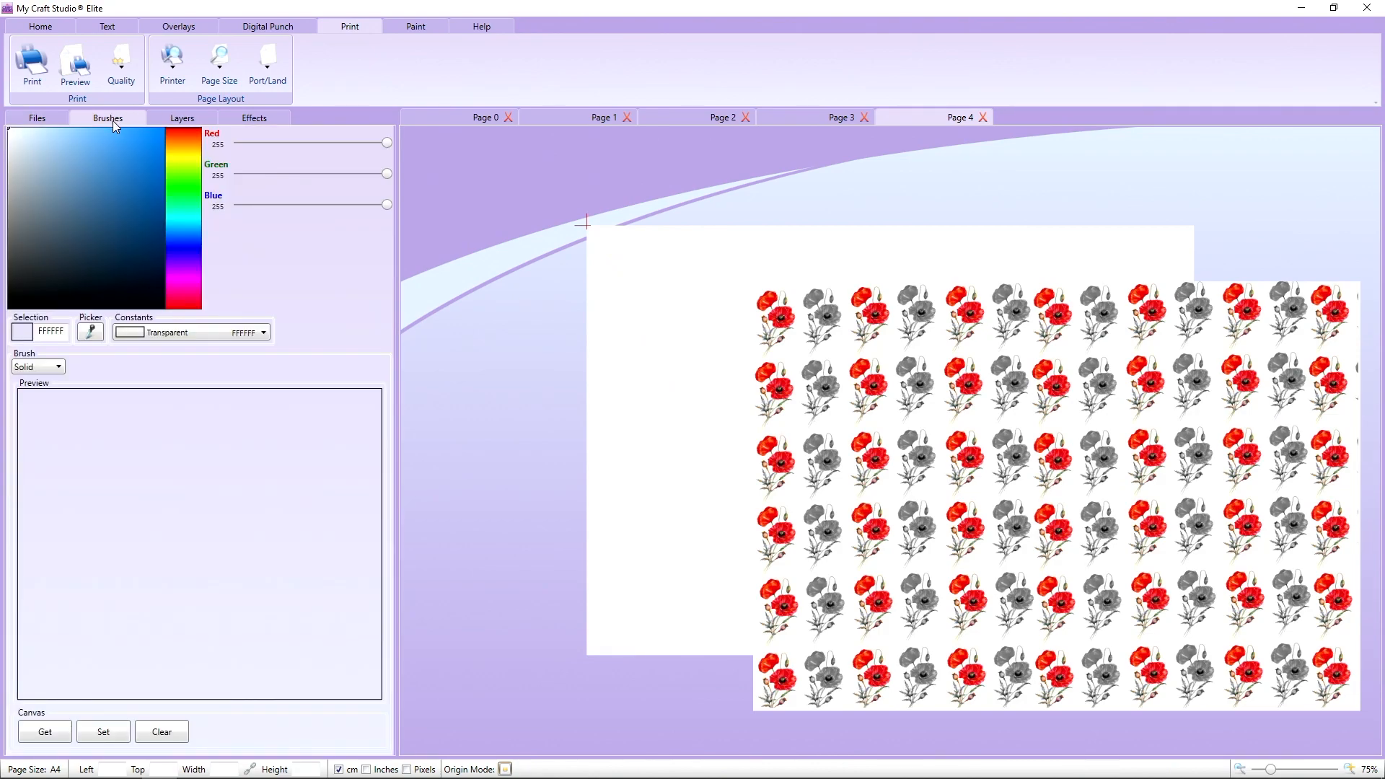
pyautogui.moveTo(189, 142); pyautogui.dragTo(191, 134)
pyautogui.moveTo(46, 228)
pyautogui.mouseDown()
pyautogui.moveTo(137, 192)
pyautogui.moveTo(137, 207)
pyautogui.moveTo(96, 188)
pyautogui.moveTo(153, 211)
pyautogui.mouseUp()
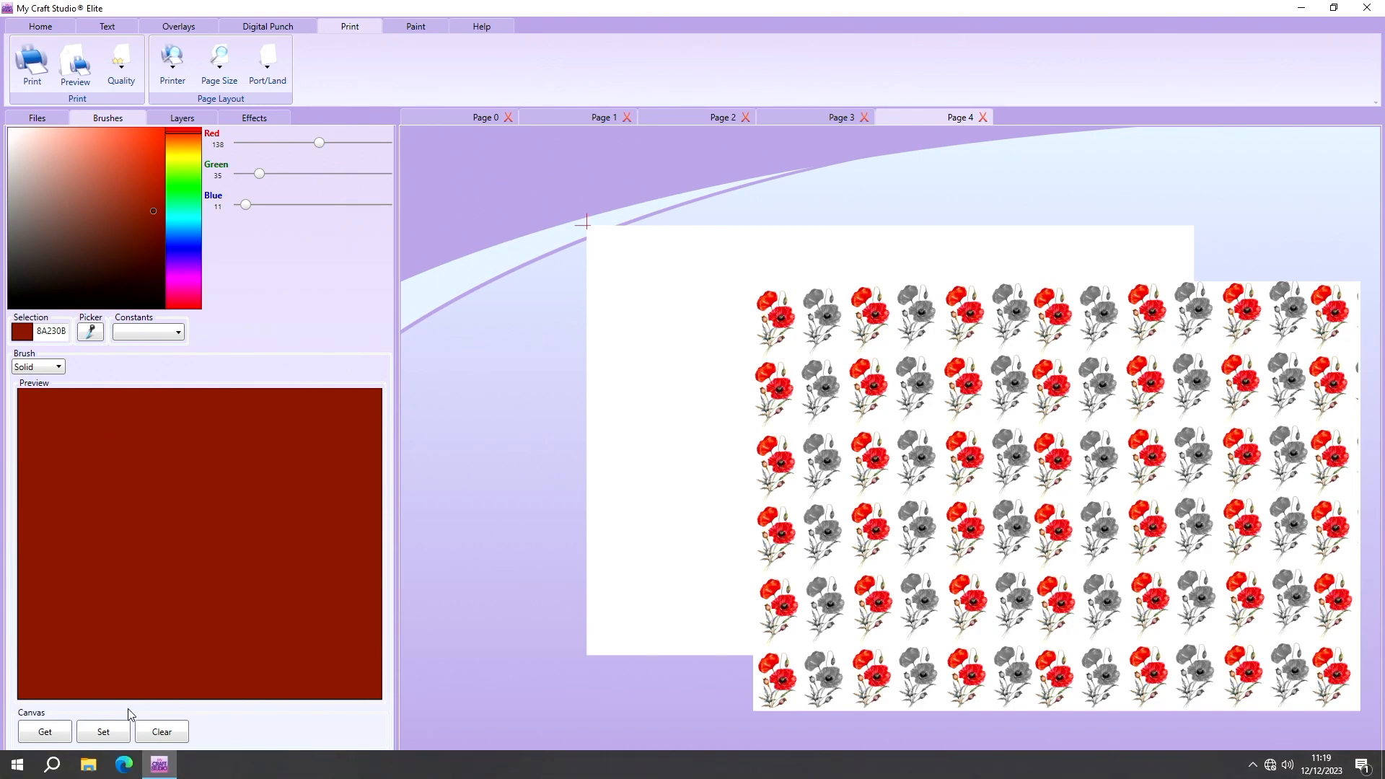
pyautogui.click(124, 731)
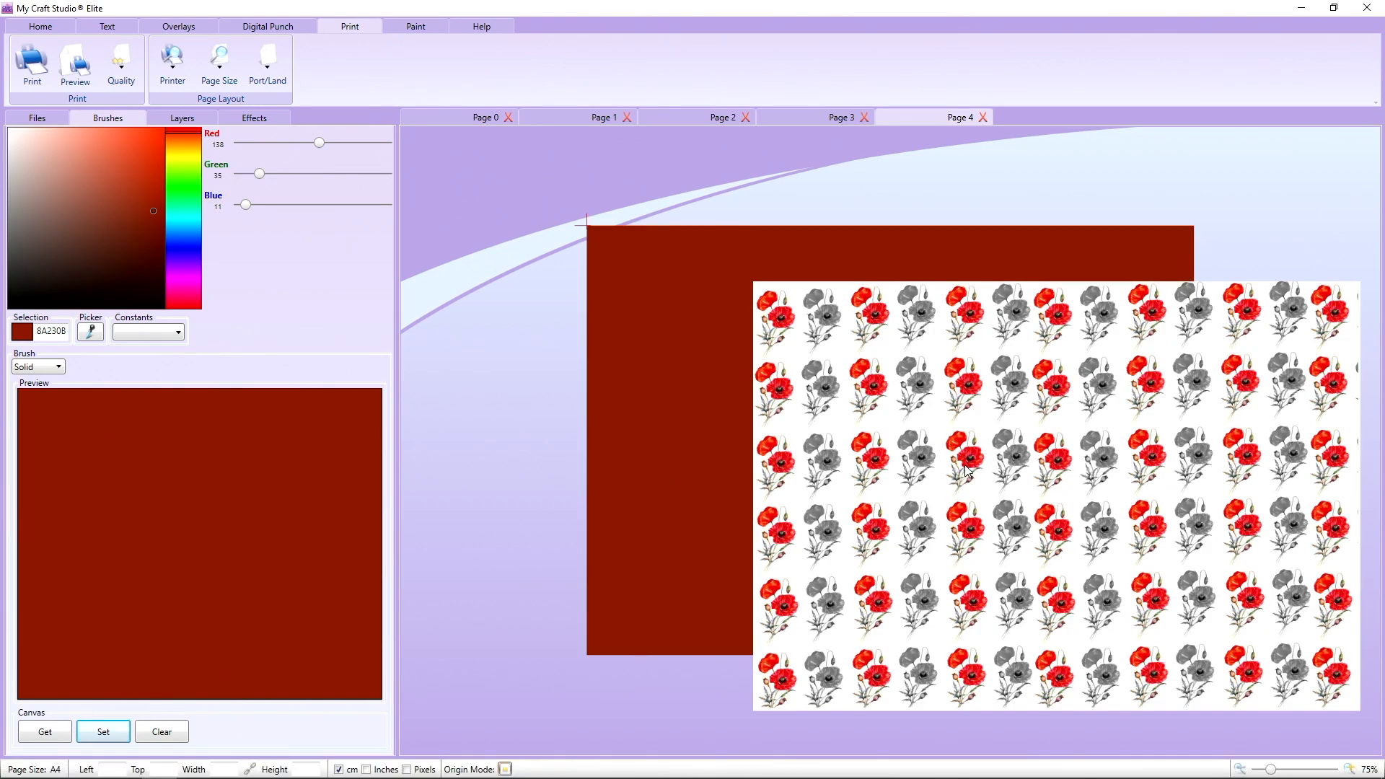
# - Move the poppy paper toward the page's lower-right corner and show the A5 Landscape card overlay
pyautogui.moveTo(967, 470); pyautogui.dragTo(1064, 674)
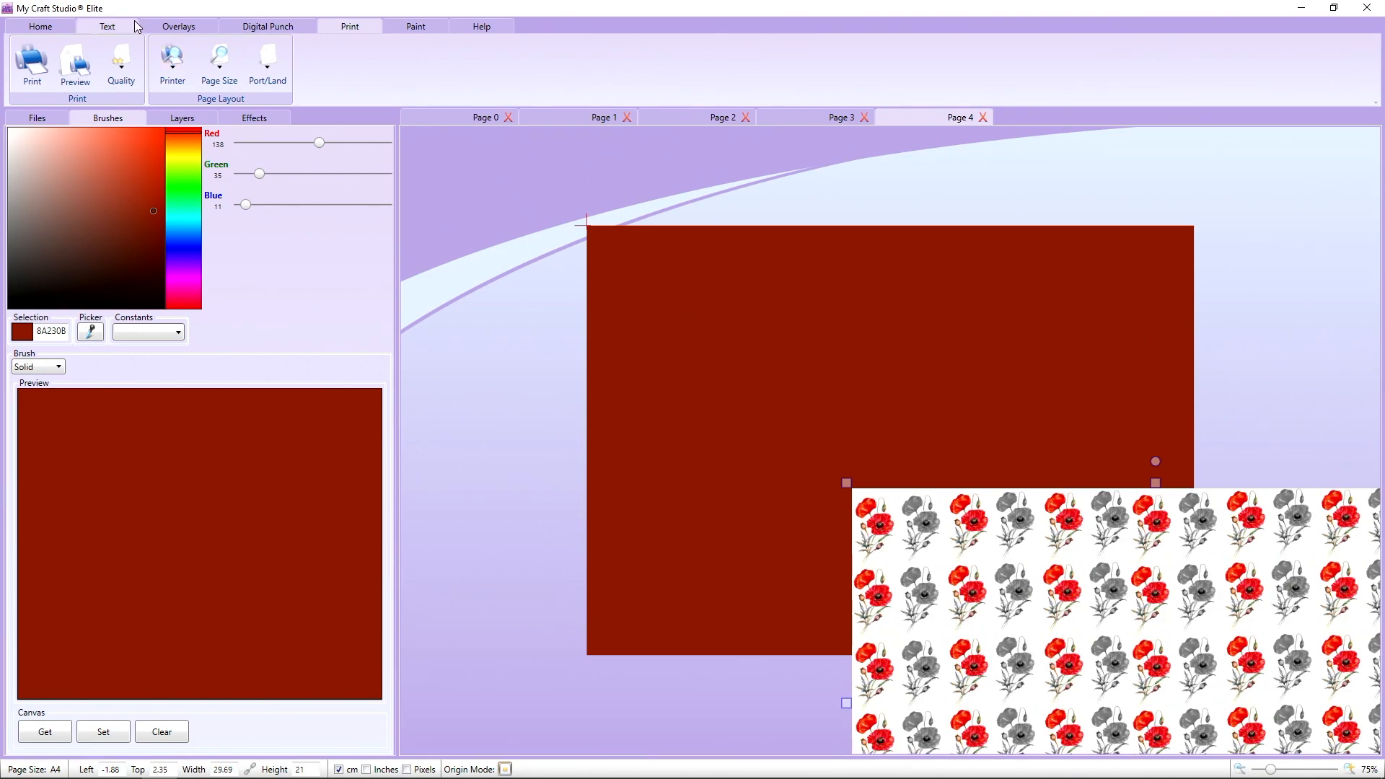
pyautogui.click(199, 27)
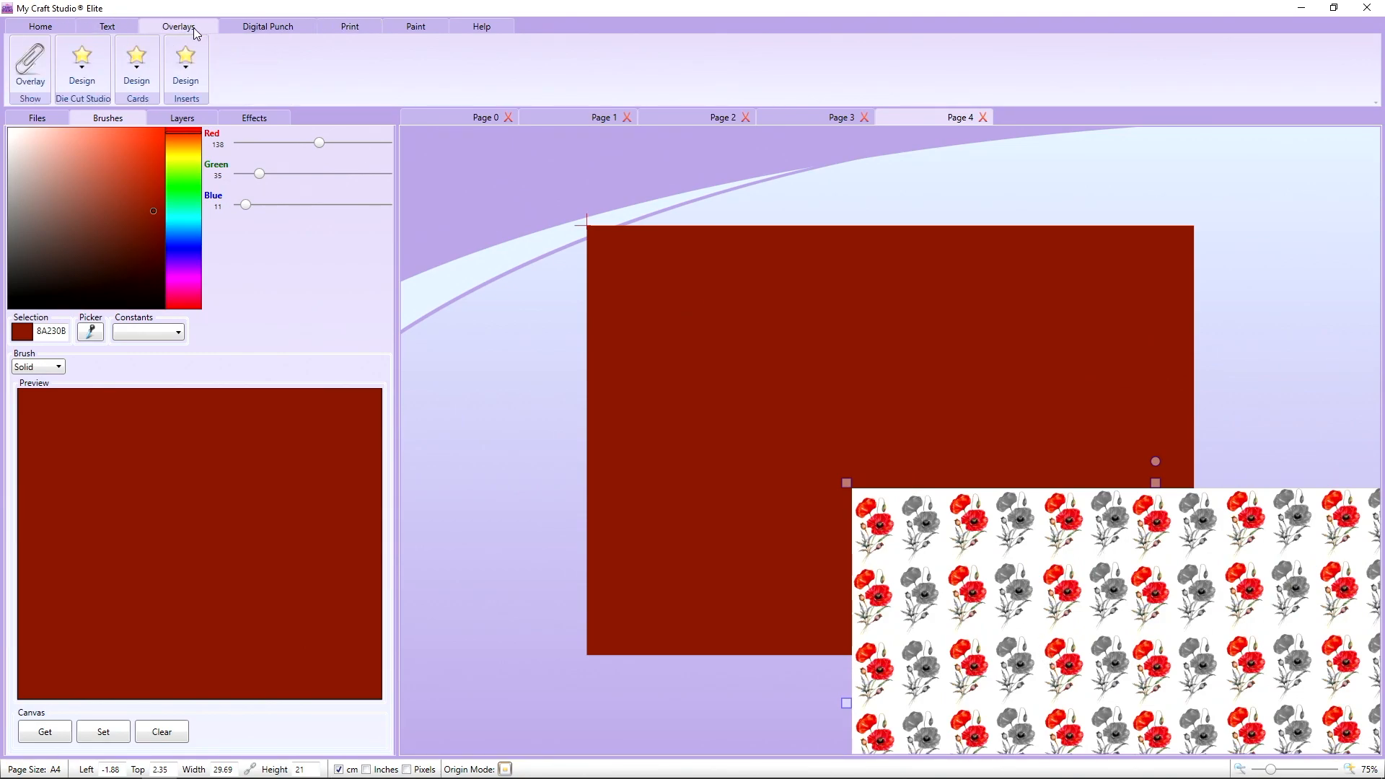
pyautogui.click(144, 75)
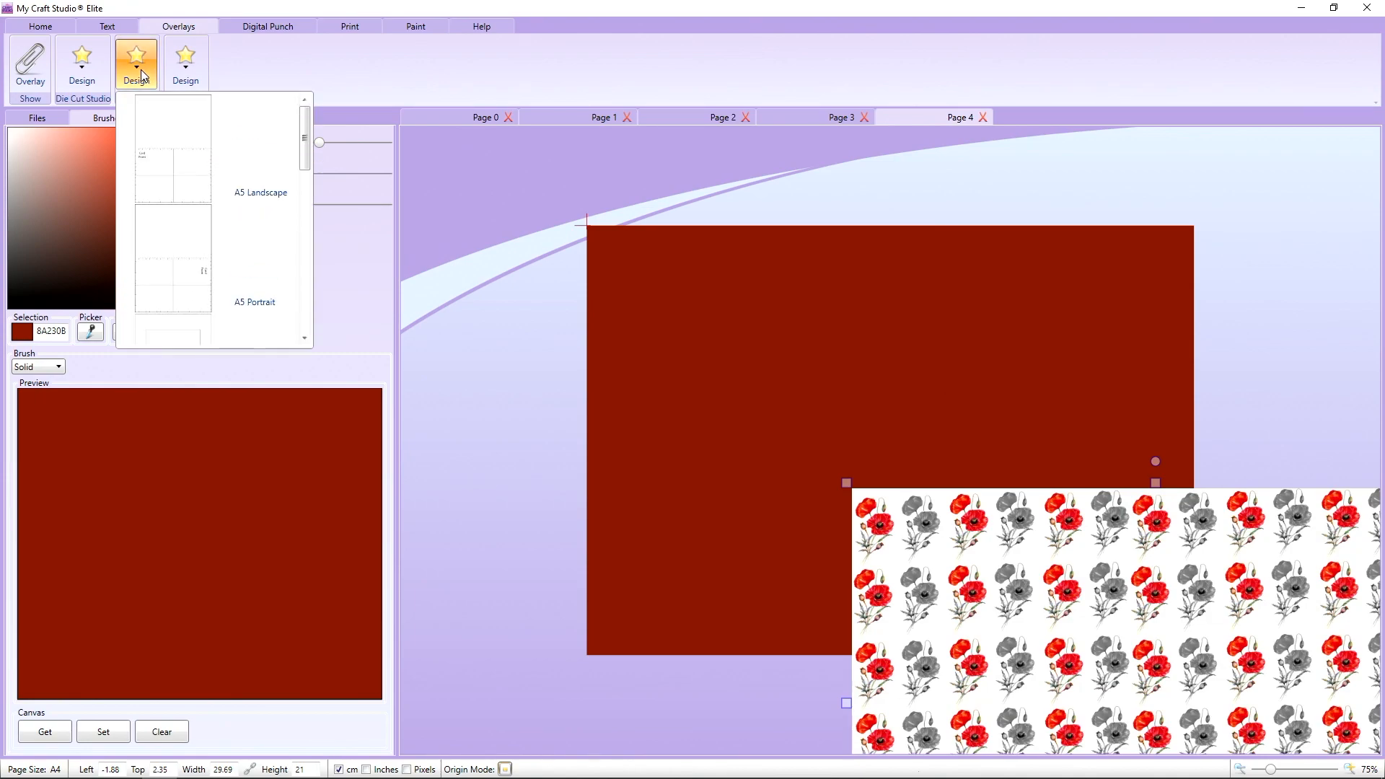
pyautogui.click(201, 174)
pyautogui.click(39, 64)
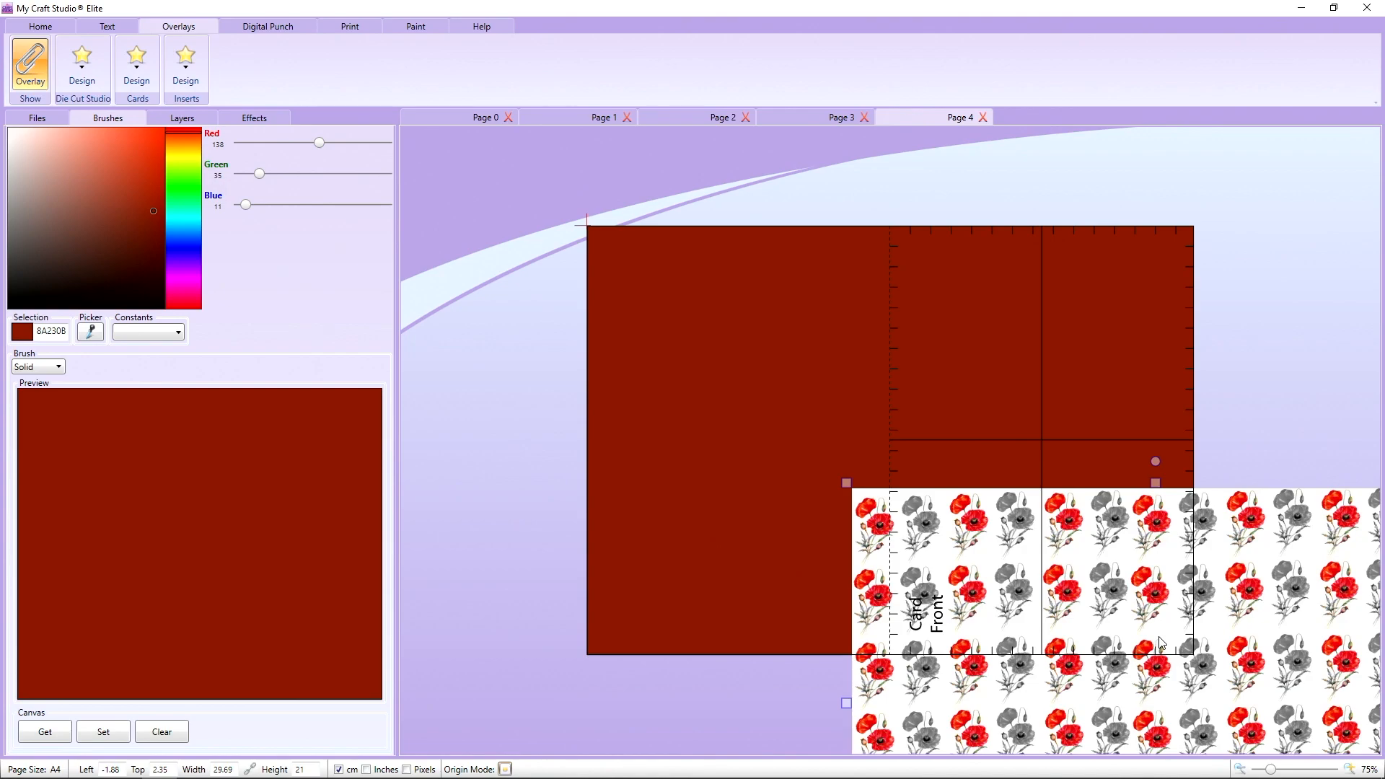
# - Move the poppy paper over the card front and crop its left and lower sides to leave an even red border
pyautogui.moveTo(1320, 704); pyautogui.dragTo(1037, 448)
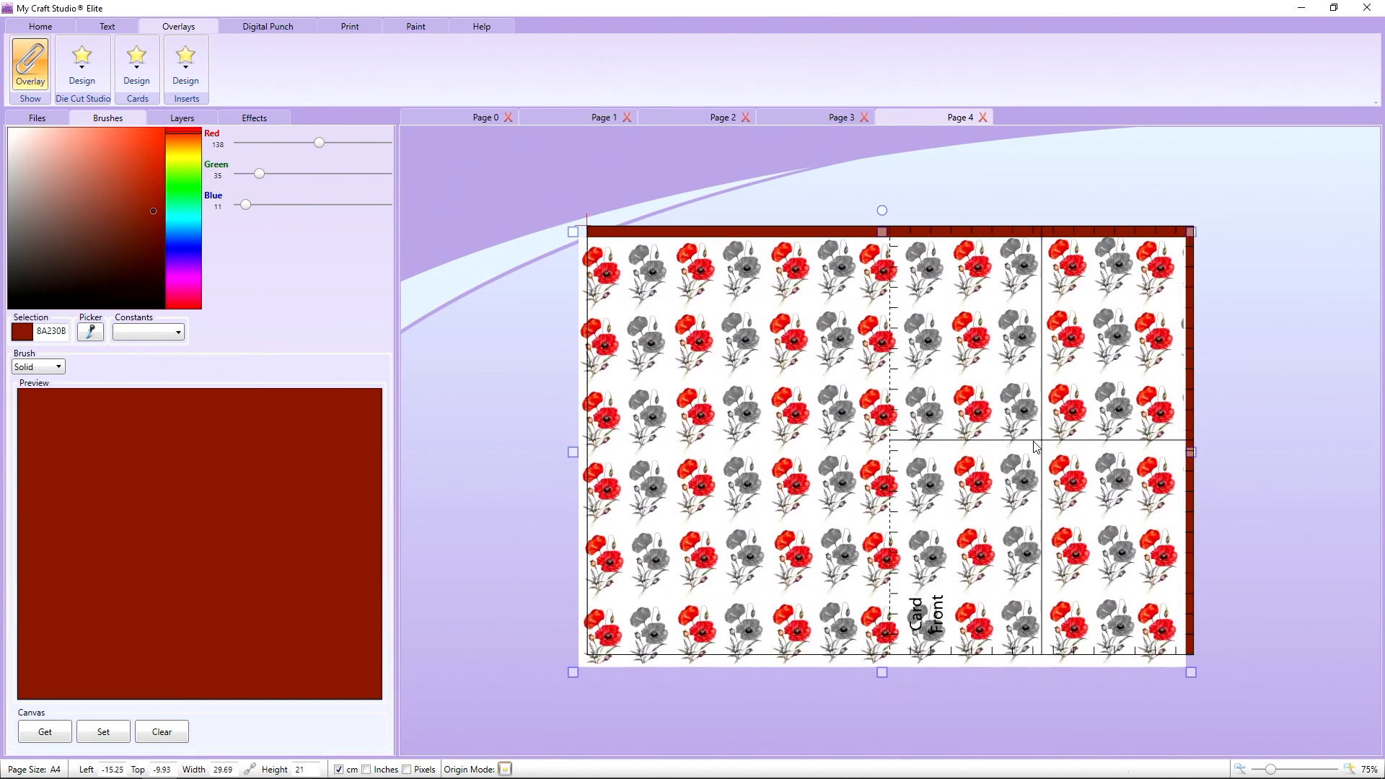
pyautogui.click(57, 28)
pyautogui.click(548, 77)
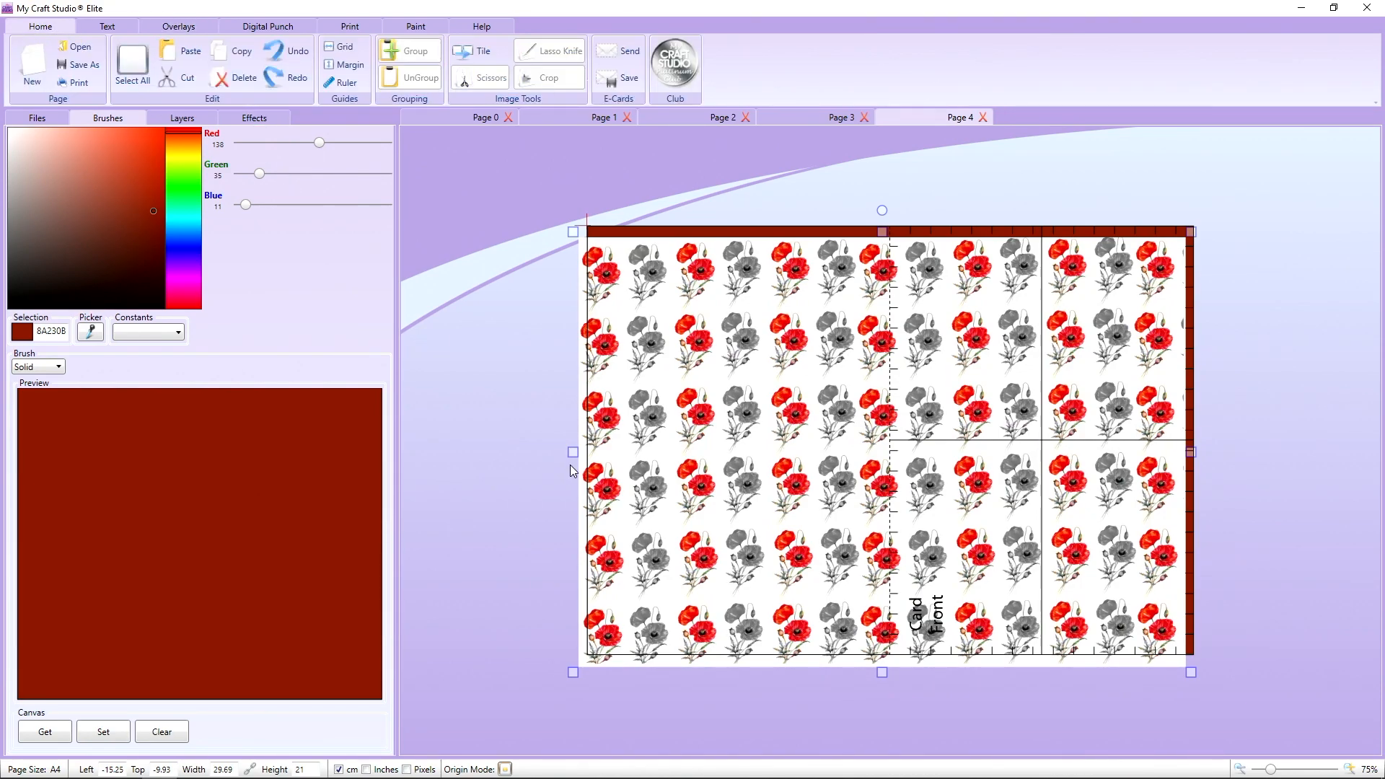
pyautogui.moveTo(573, 452); pyautogui.dragTo(895, 457)
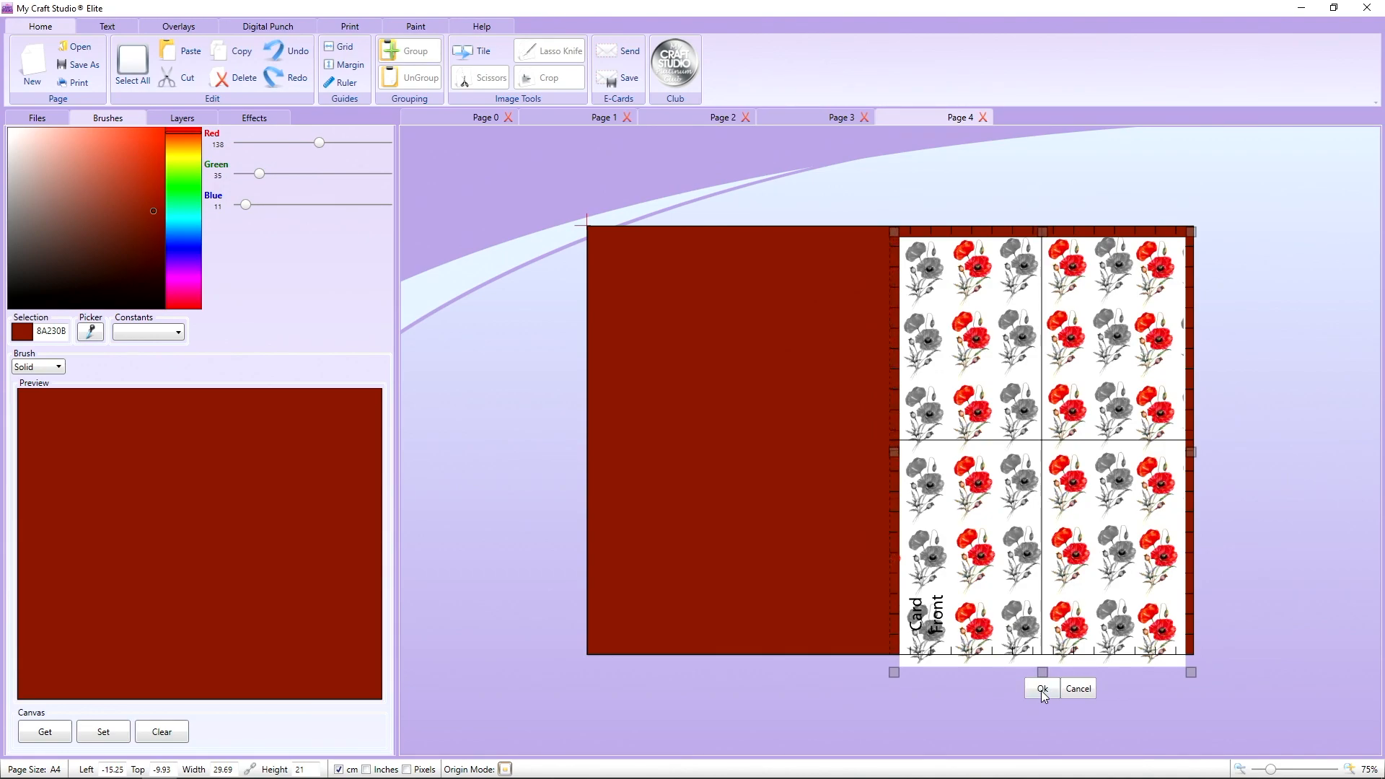
pyautogui.moveTo(1042, 672); pyautogui.dragTo(1041, 651)
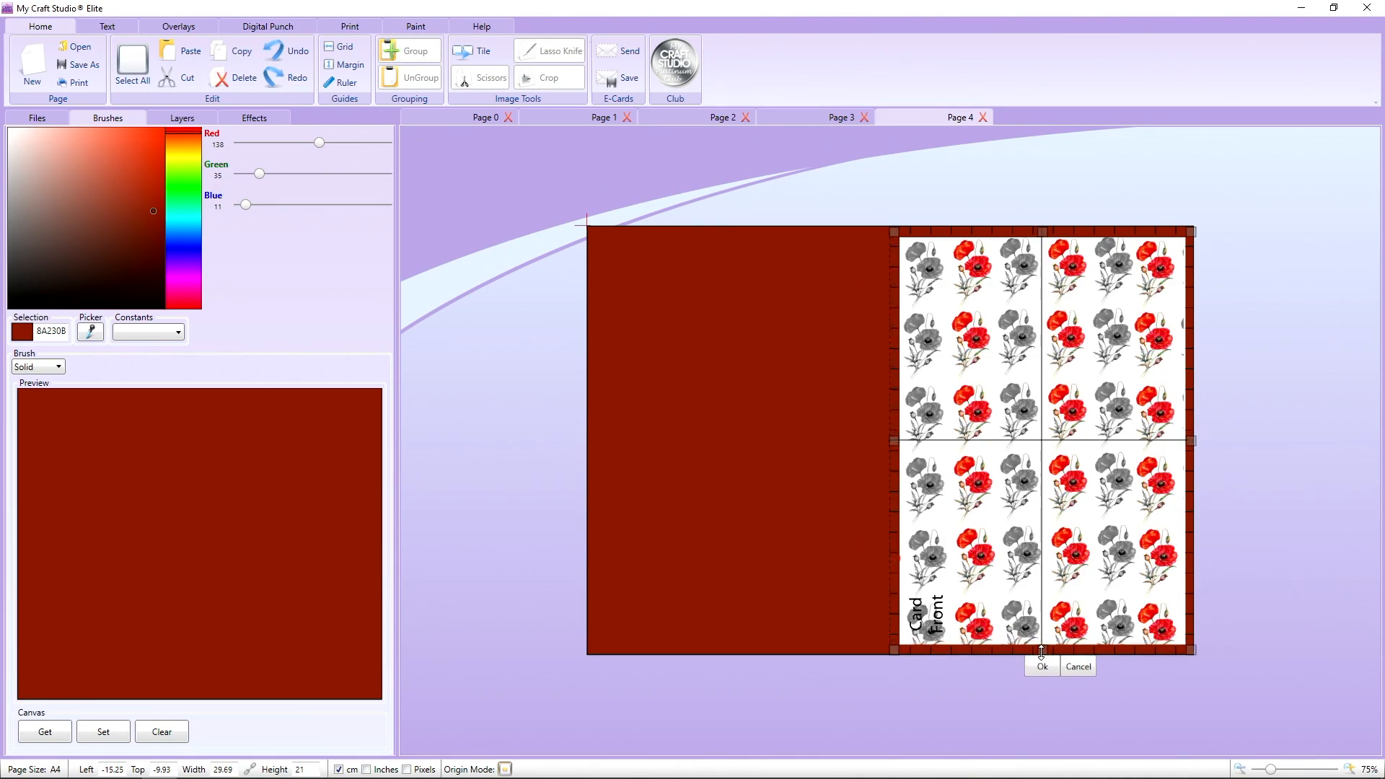
pyautogui.click(1041, 670)
pyautogui.click(1223, 564)
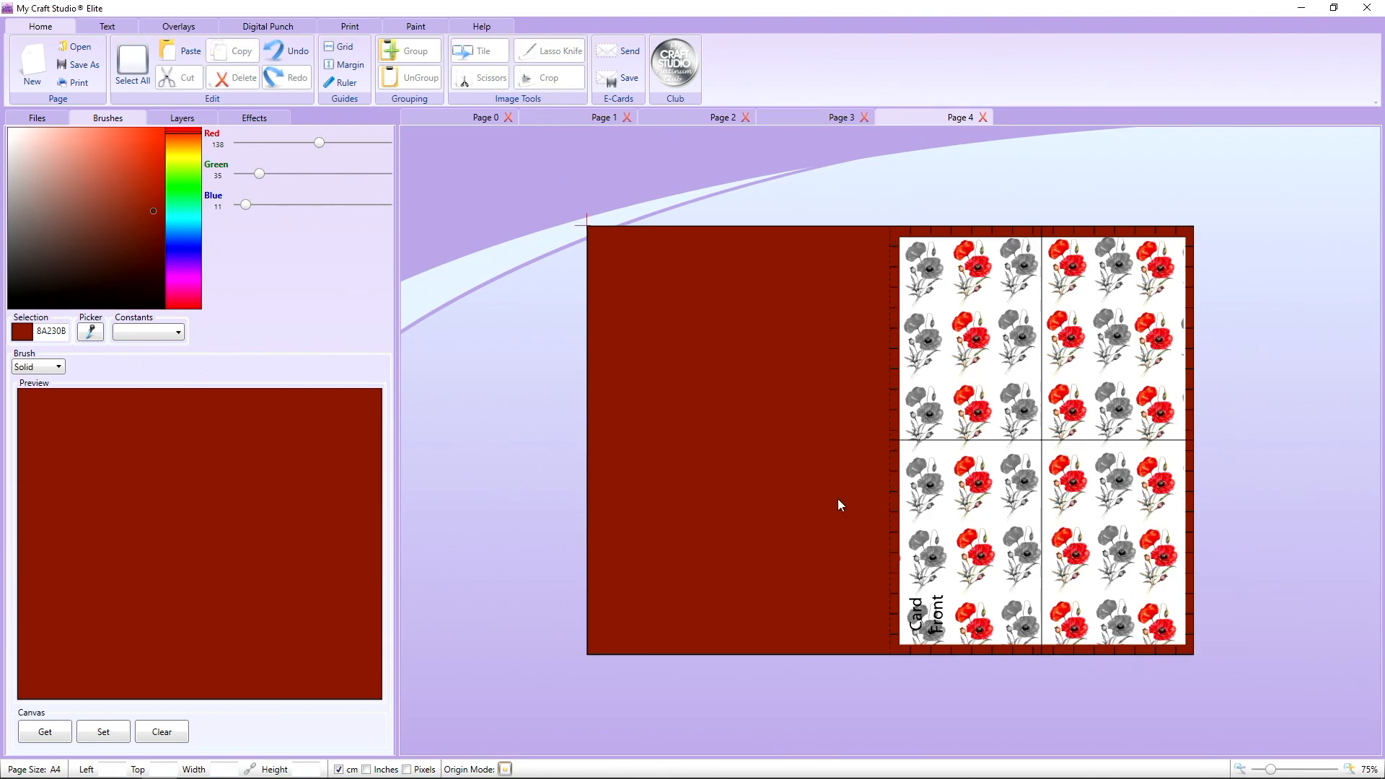
# - Add an oval basic punch shape, enlarge it to about 8.25 × 13.34 cm, and place it around the centre of the card front
pyautogui.click(244, 26)
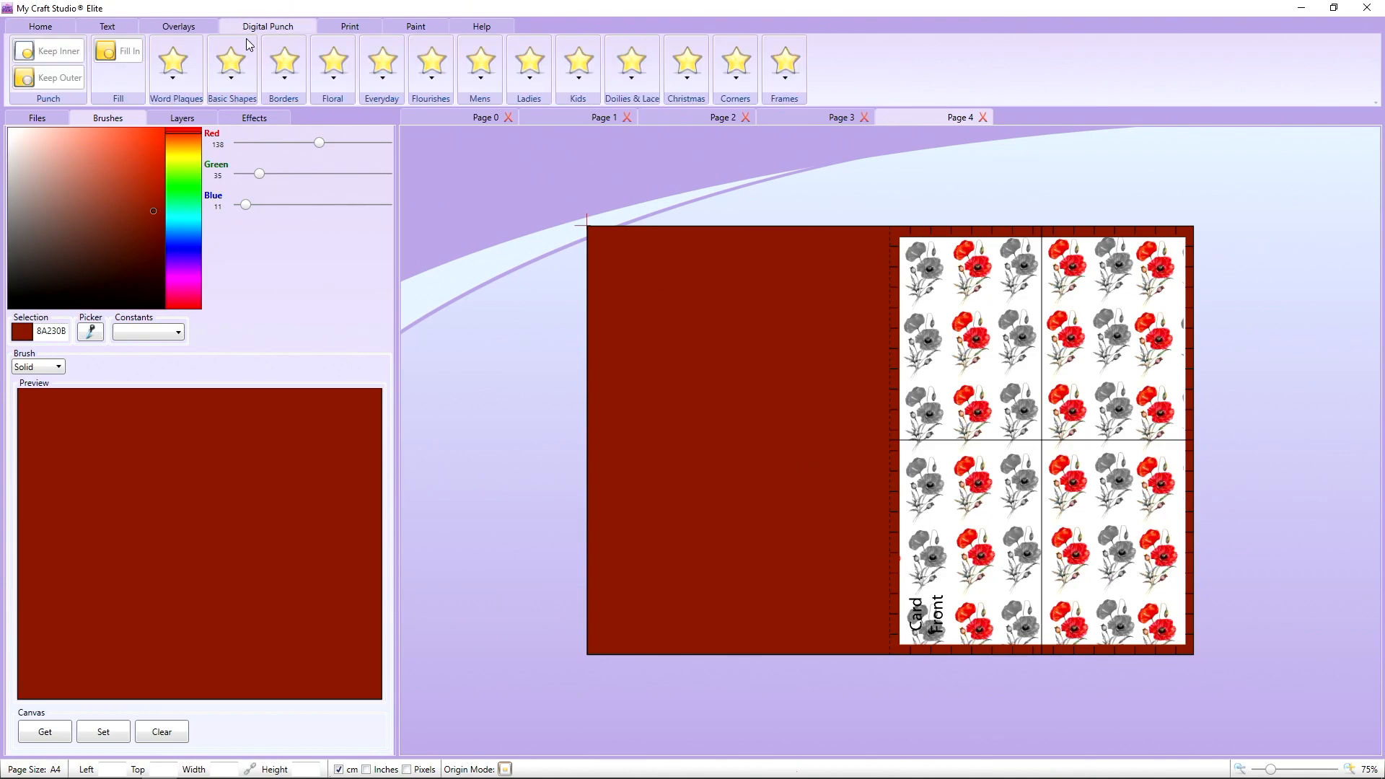
pyautogui.click(235, 78)
pyautogui.scroll(-8, 296, 162)
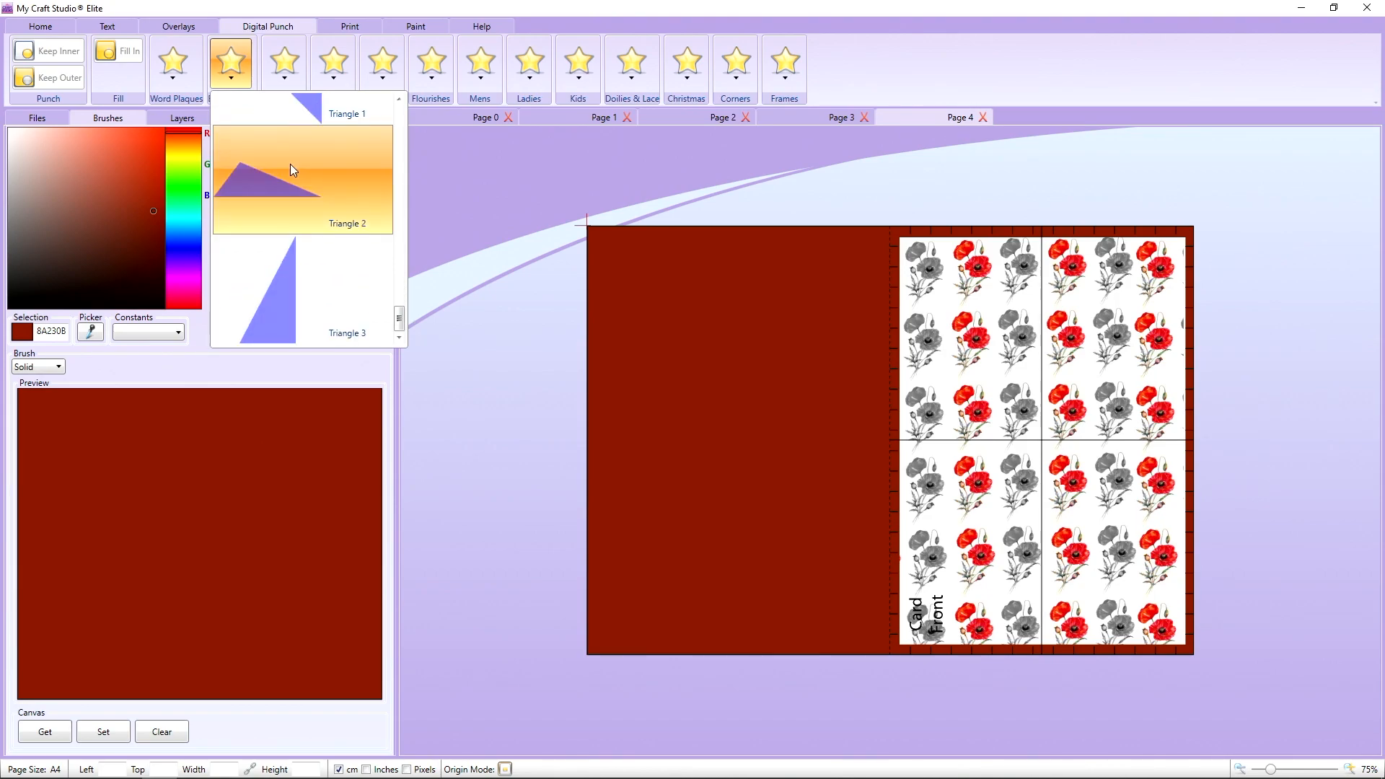
pyautogui.scroll(10, 295, 292)
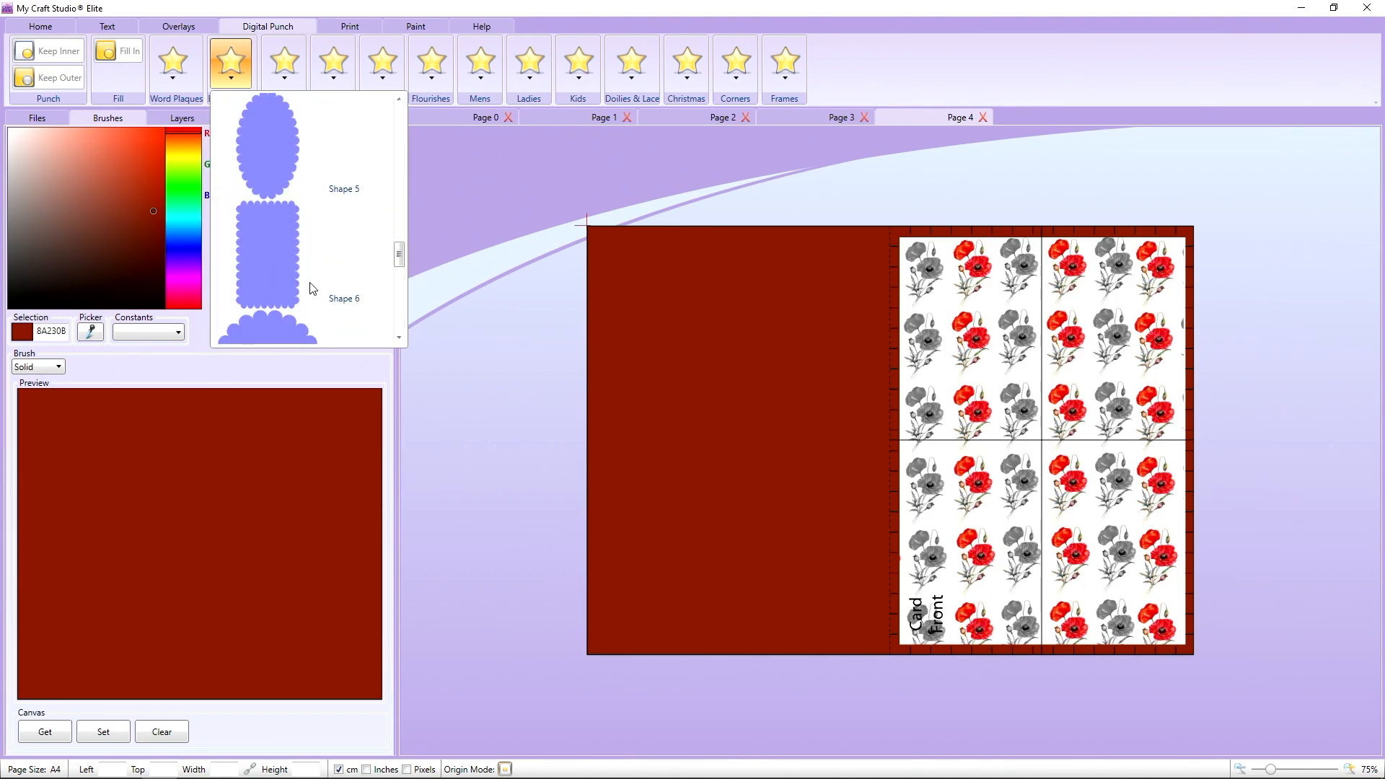
pyautogui.scroll(8, 307, 283)
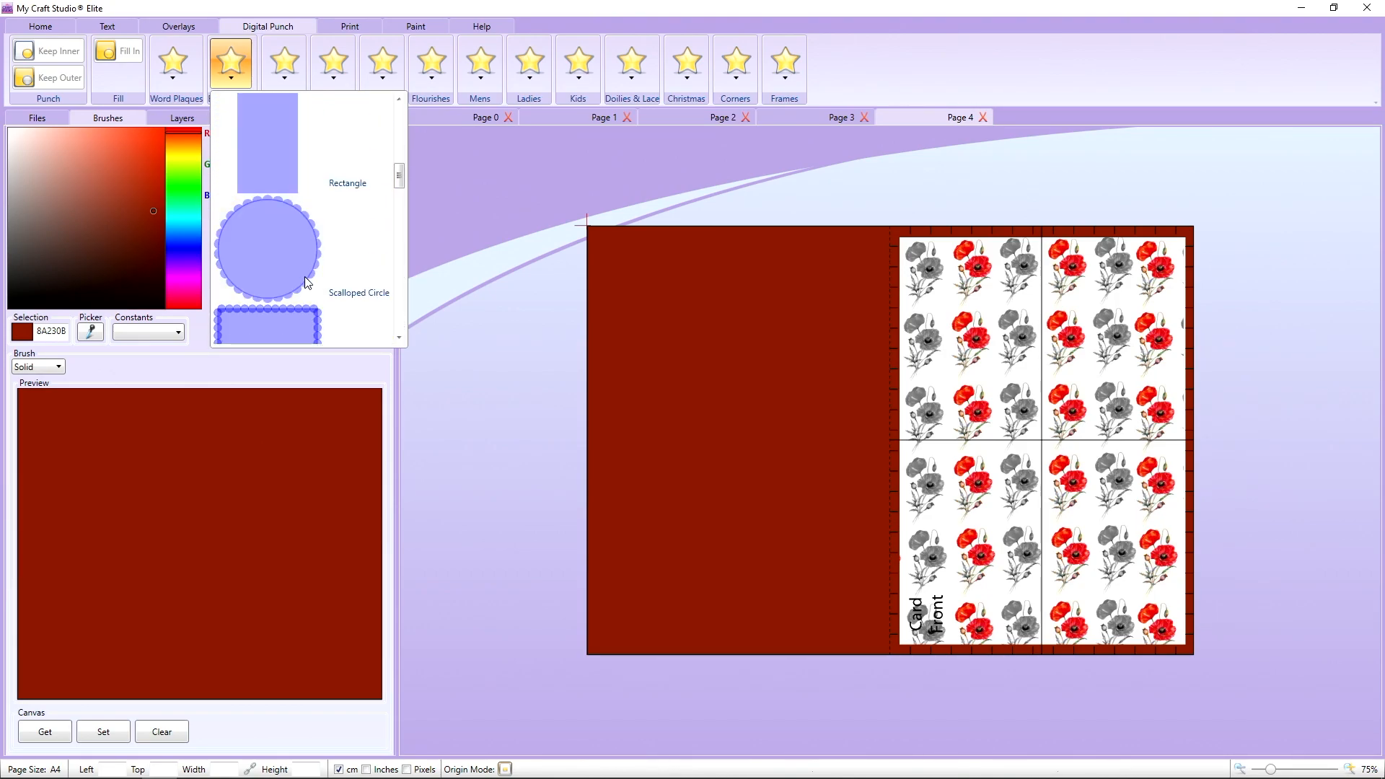
pyautogui.scroll(6, 308, 282)
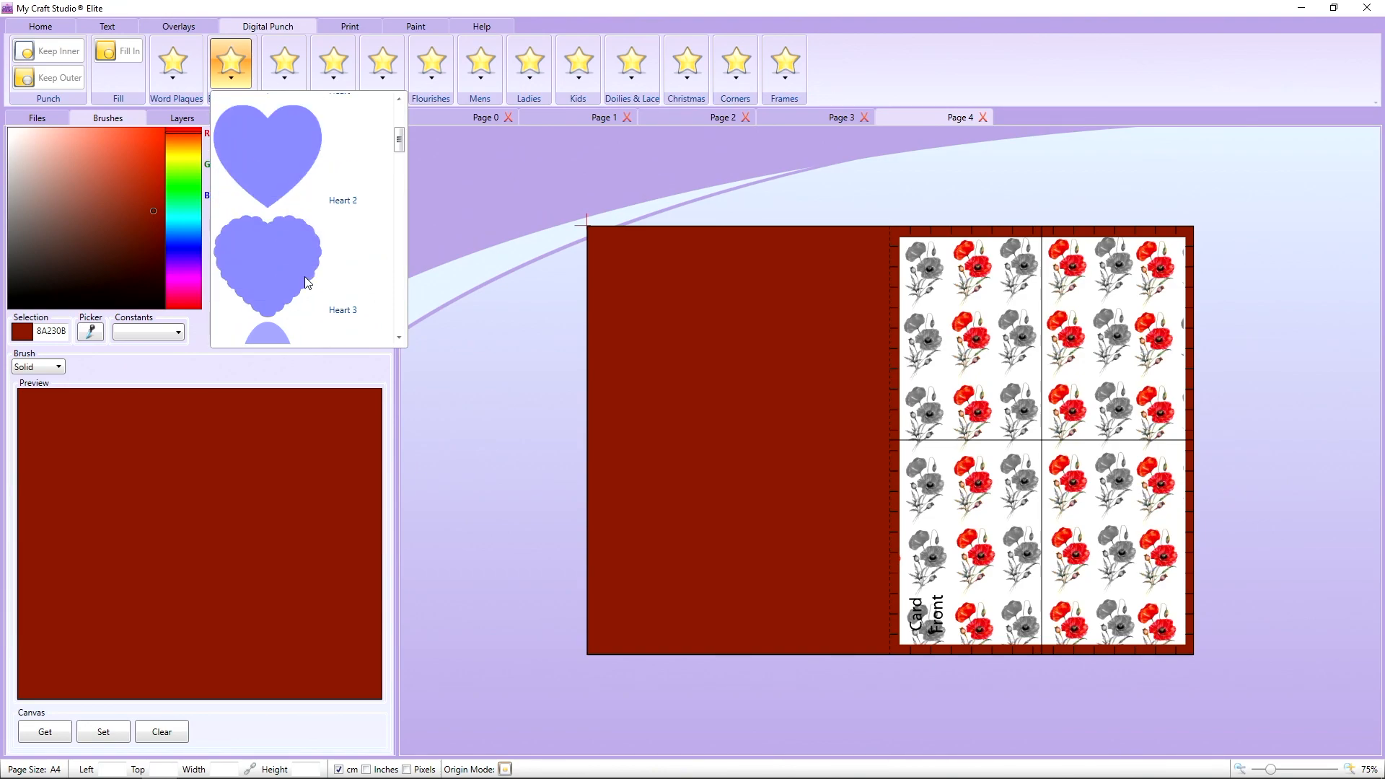
pyautogui.scroll(2, 304, 276)
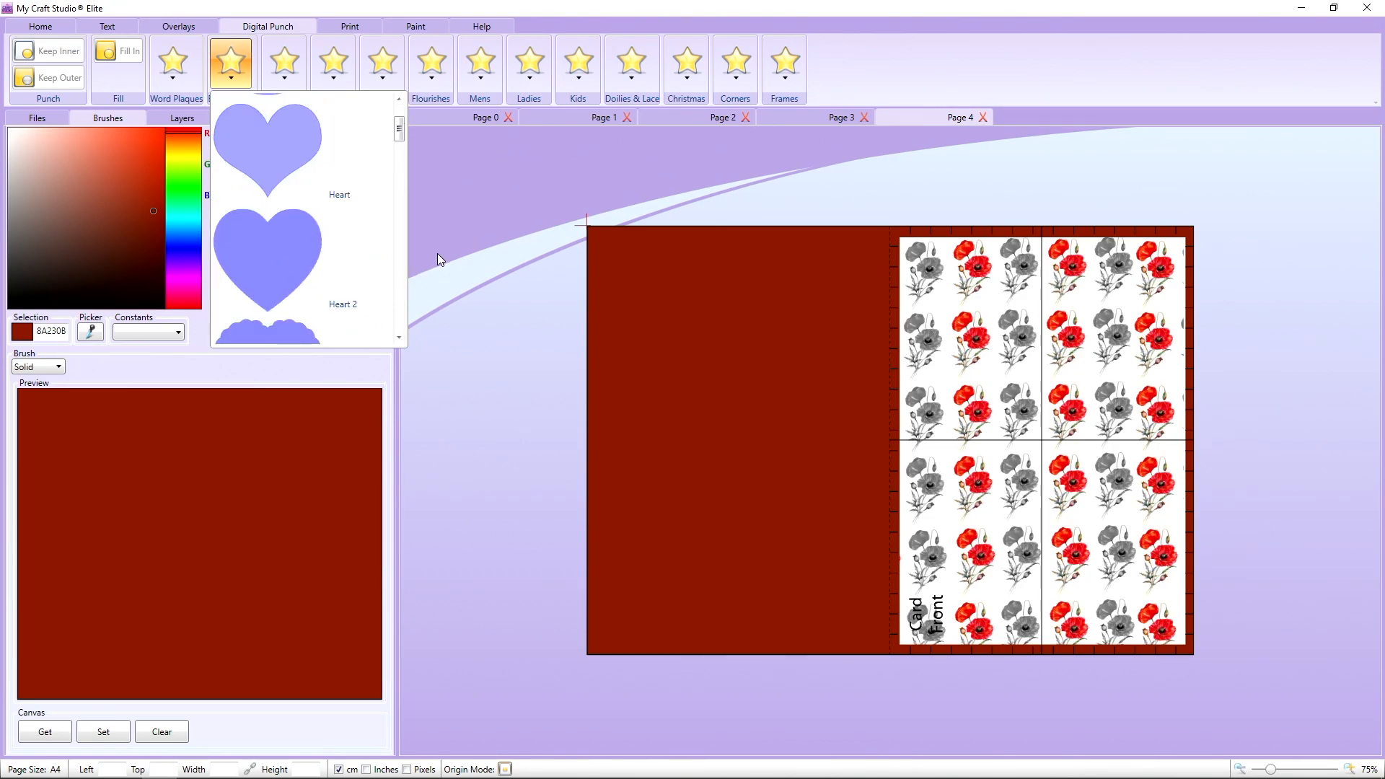
pyautogui.scroll(2, 325, 195)
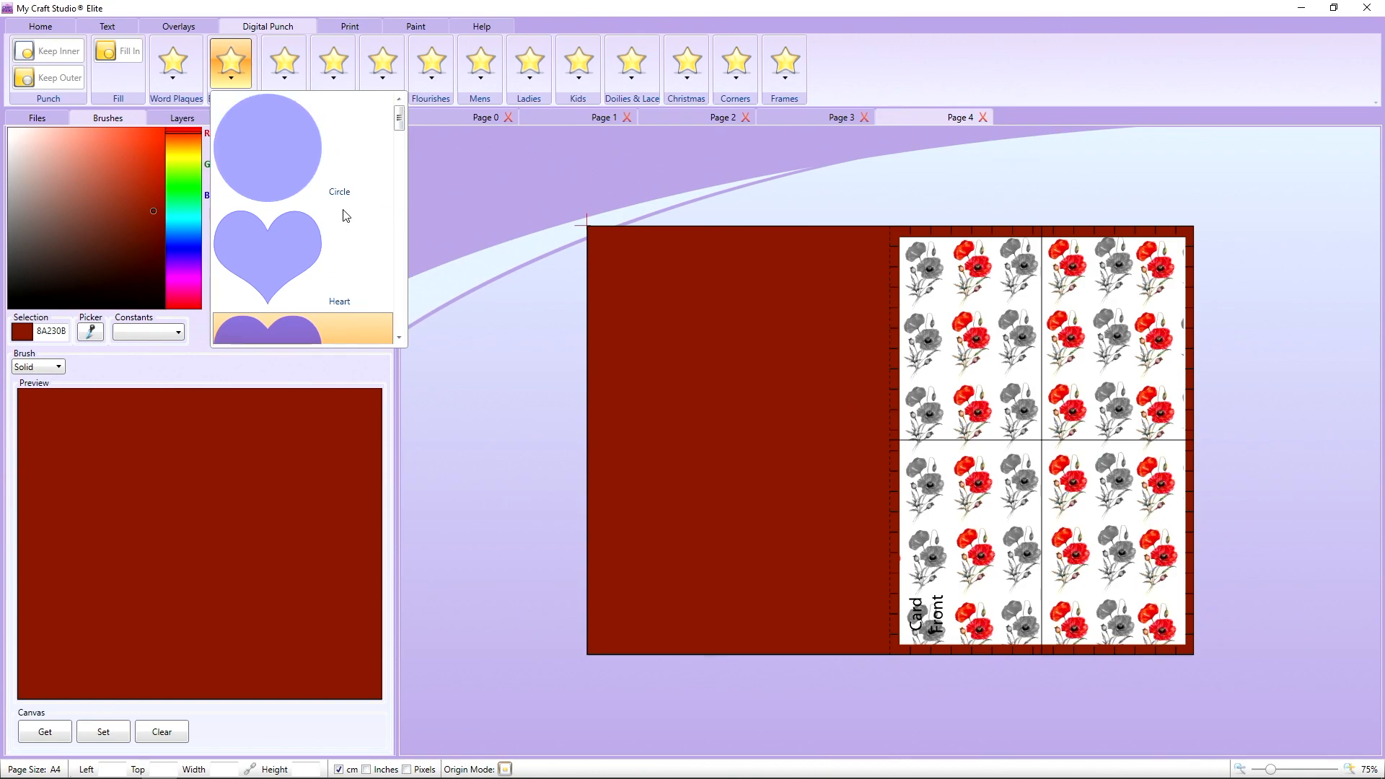
pyautogui.scroll(-5, 281, 168)
pyautogui.scroll(-3, 285, 188)
pyautogui.click(293, 241)
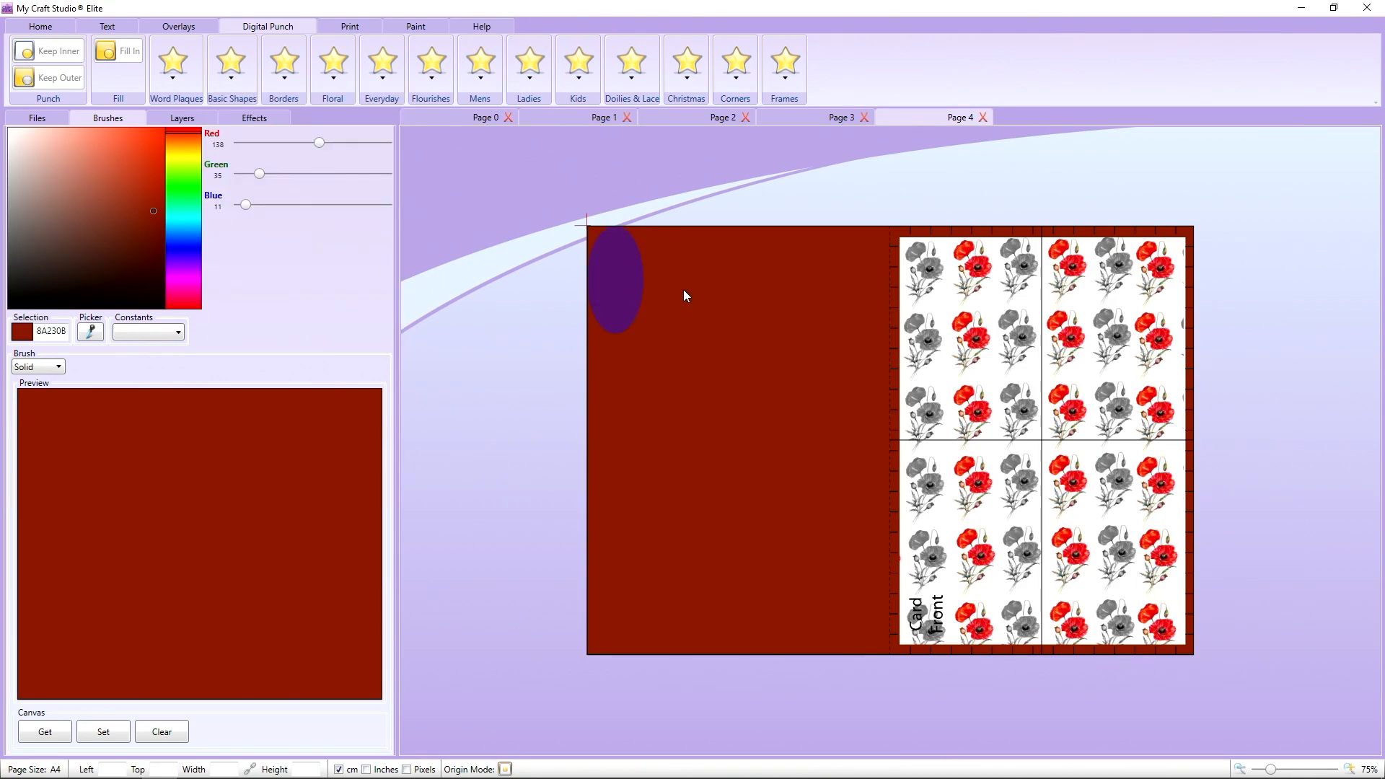
pyautogui.moveTo(635, 299); pyautogui.dragTo(884, 548)
pyautogui.moveTo(780, 407); pyautogui.dragTo(1063, 433)
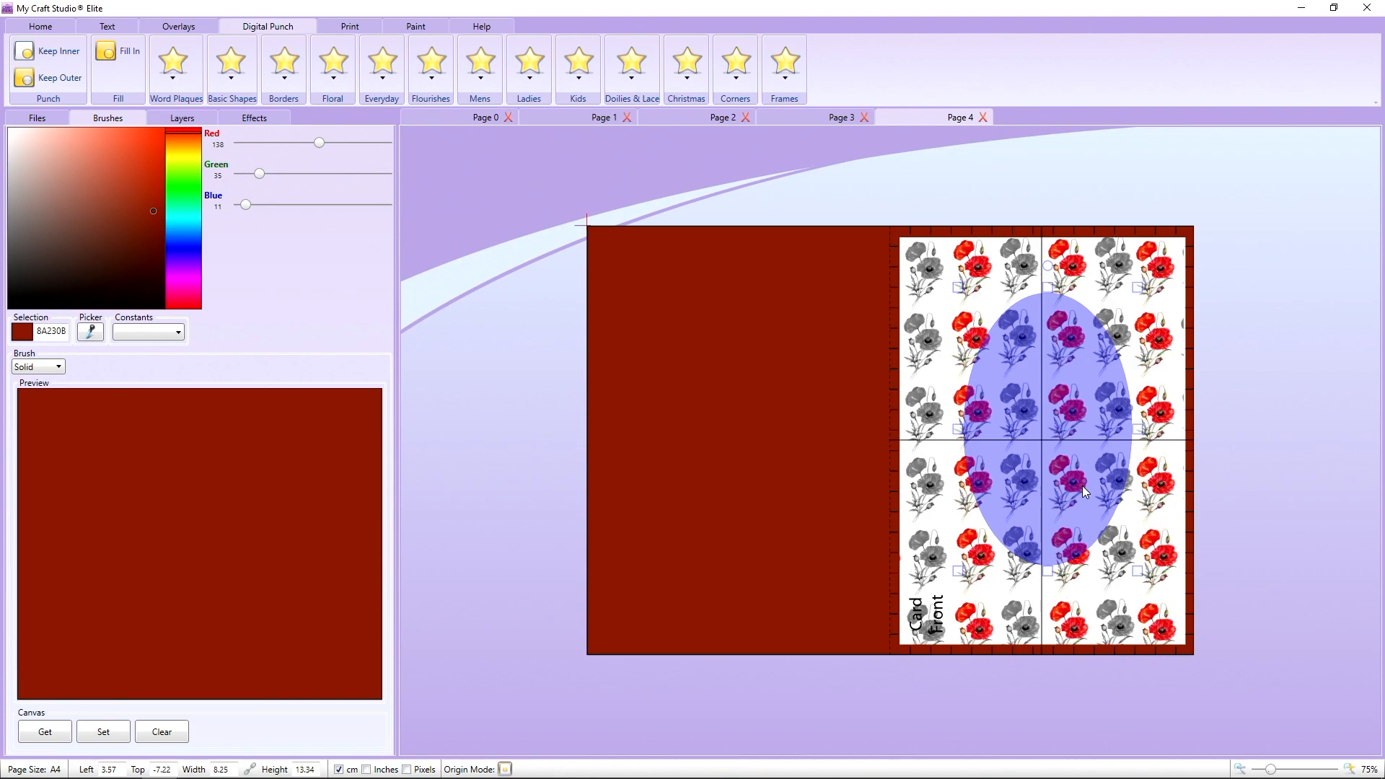
# - Copy the poppy paper, place the copy off the page beside the card back, and raise its brightness to 1
pyautogui.rightClick(1139, 520)
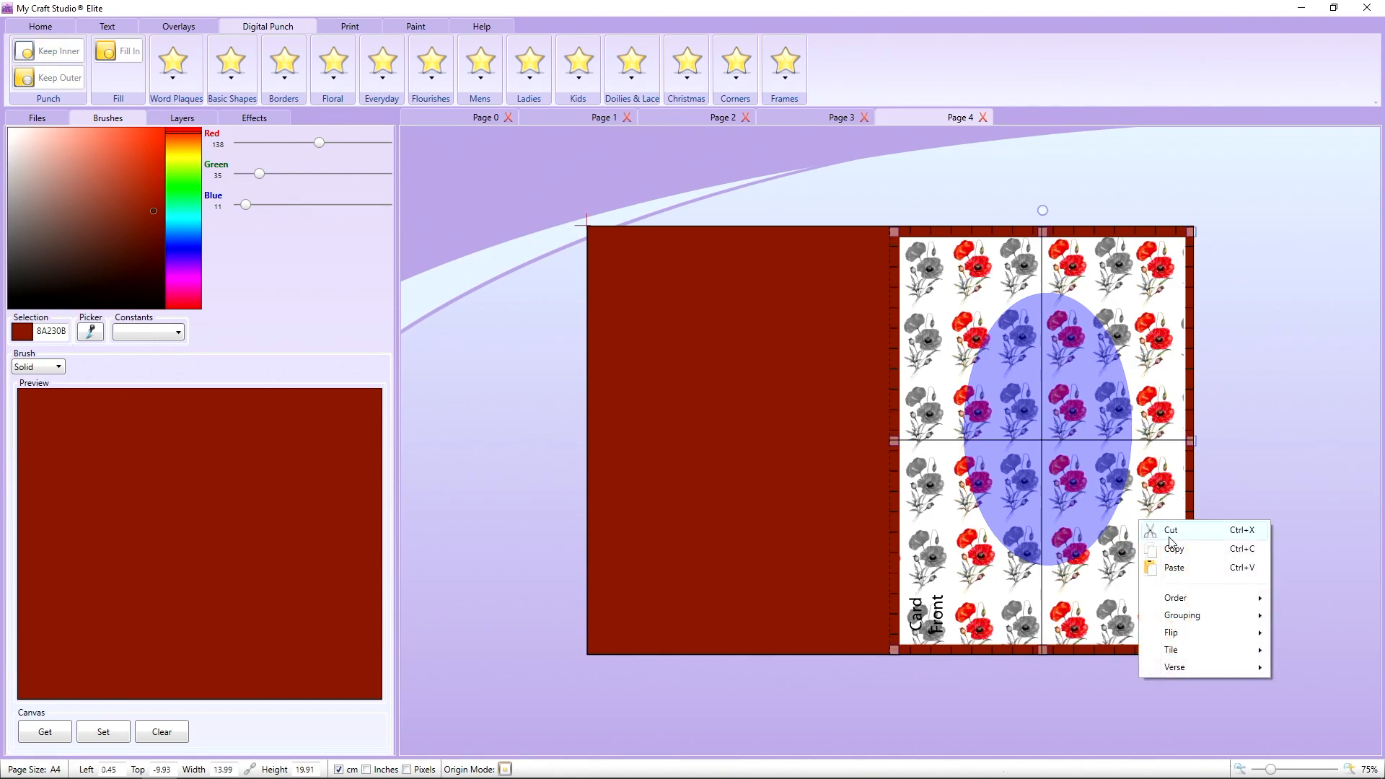
pyautogui.rightClick(1162, 493)
pyautogui.rightClick(1162, 493)
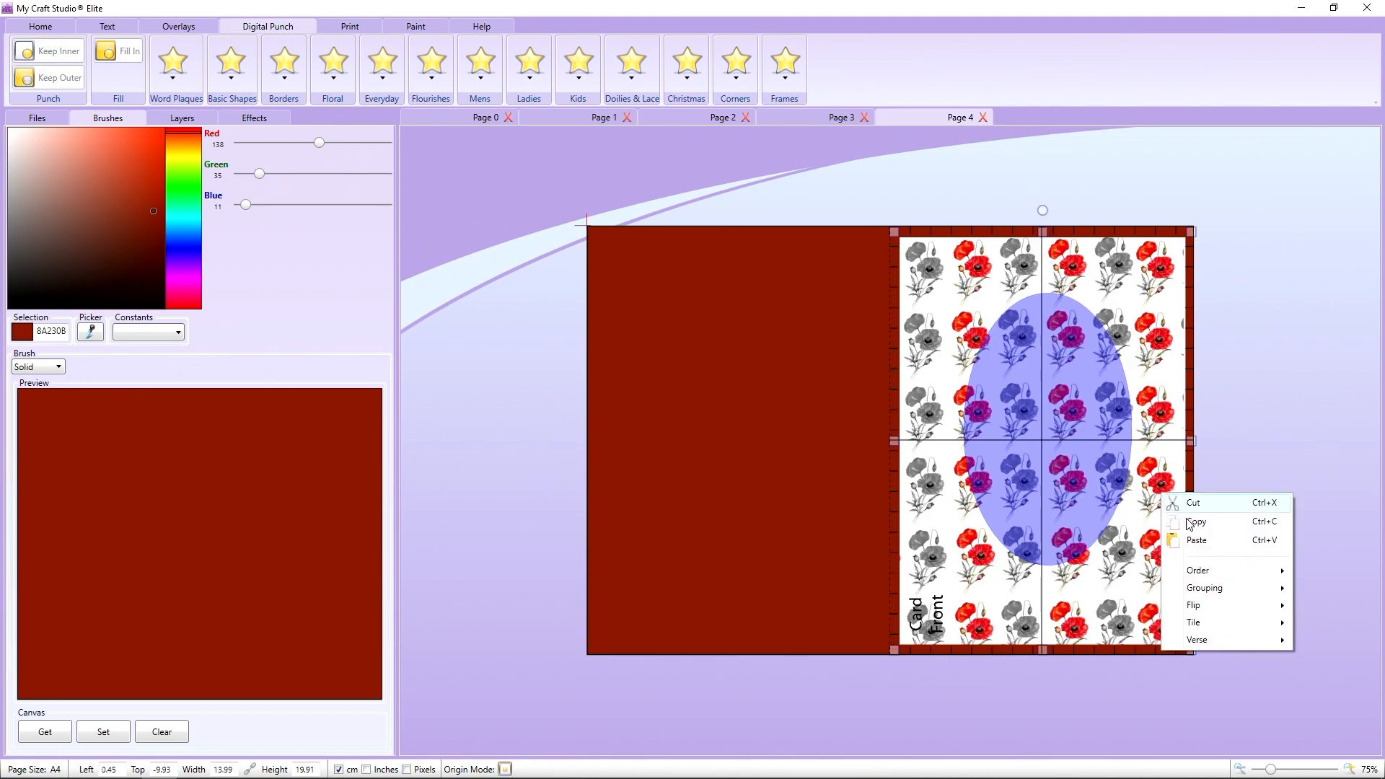
pyautogui.click(1191, 542)
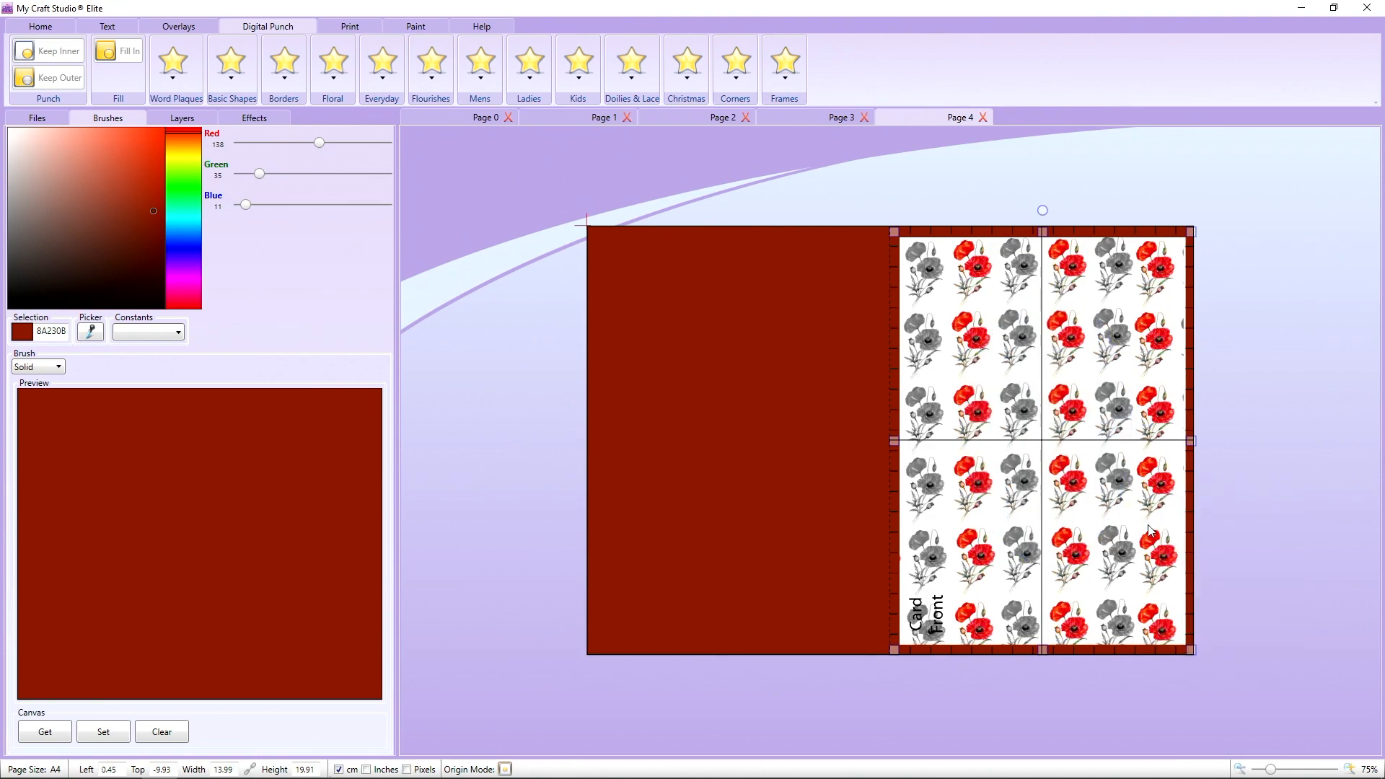
pyautogui.moveTo(1155, 526); pyautogui.dragTo(662, 496)
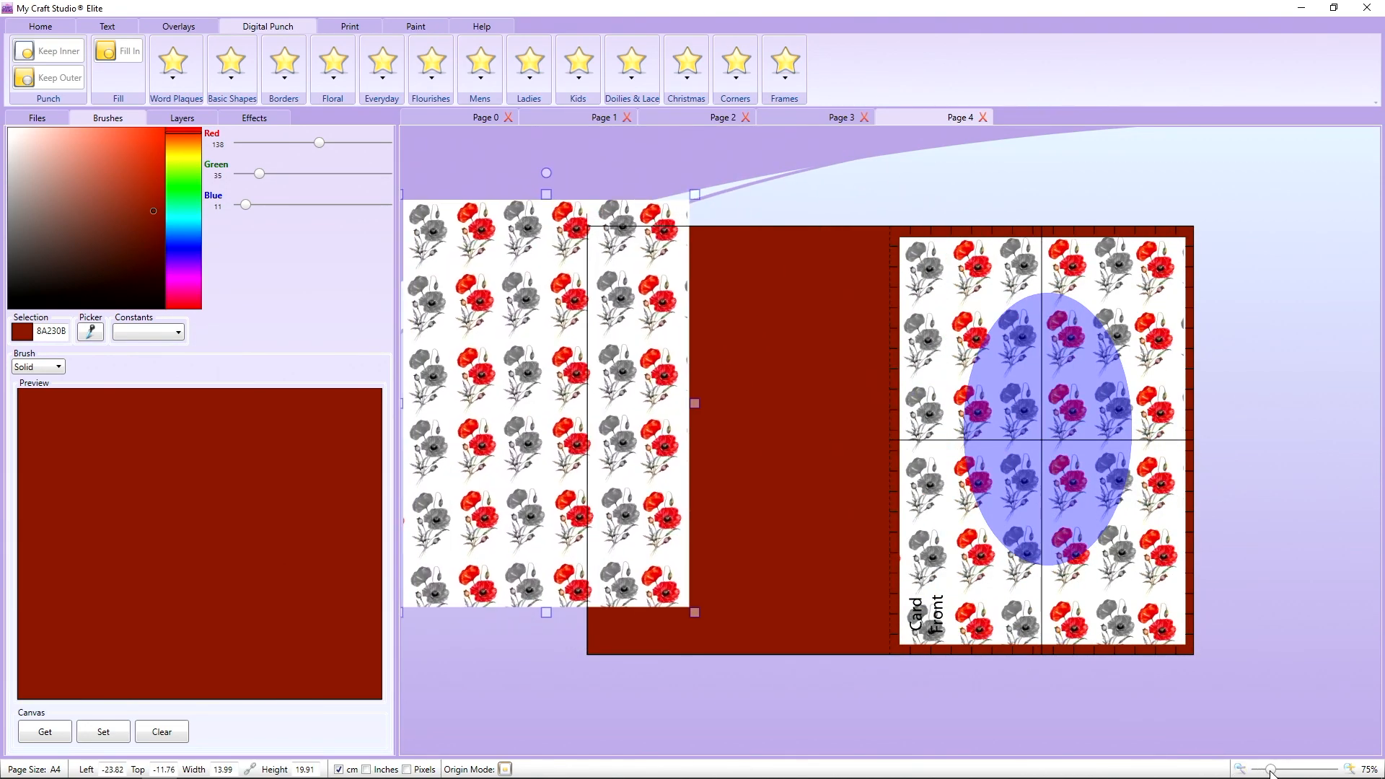
pyautogui.moveTo(1274, 772); pyautogui.dragTo(1267, 770)
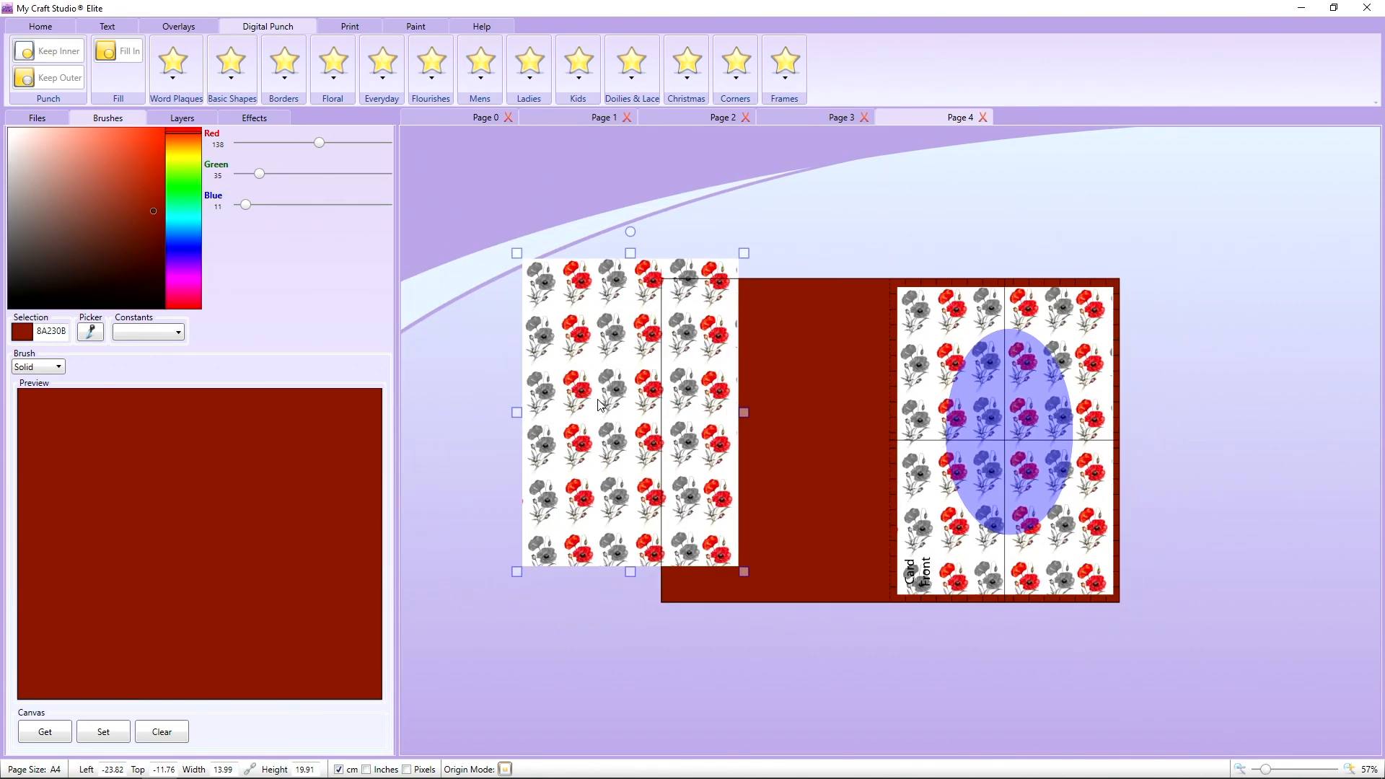
pyautogui.moveTo(598, 404)
pyautogui.mouseDown()
pyautogui.moveTo(459, 398)
pyautogui.moveTo(502, 385)
pyautogui.mouseUp()
pyautogui.click(222, 119)
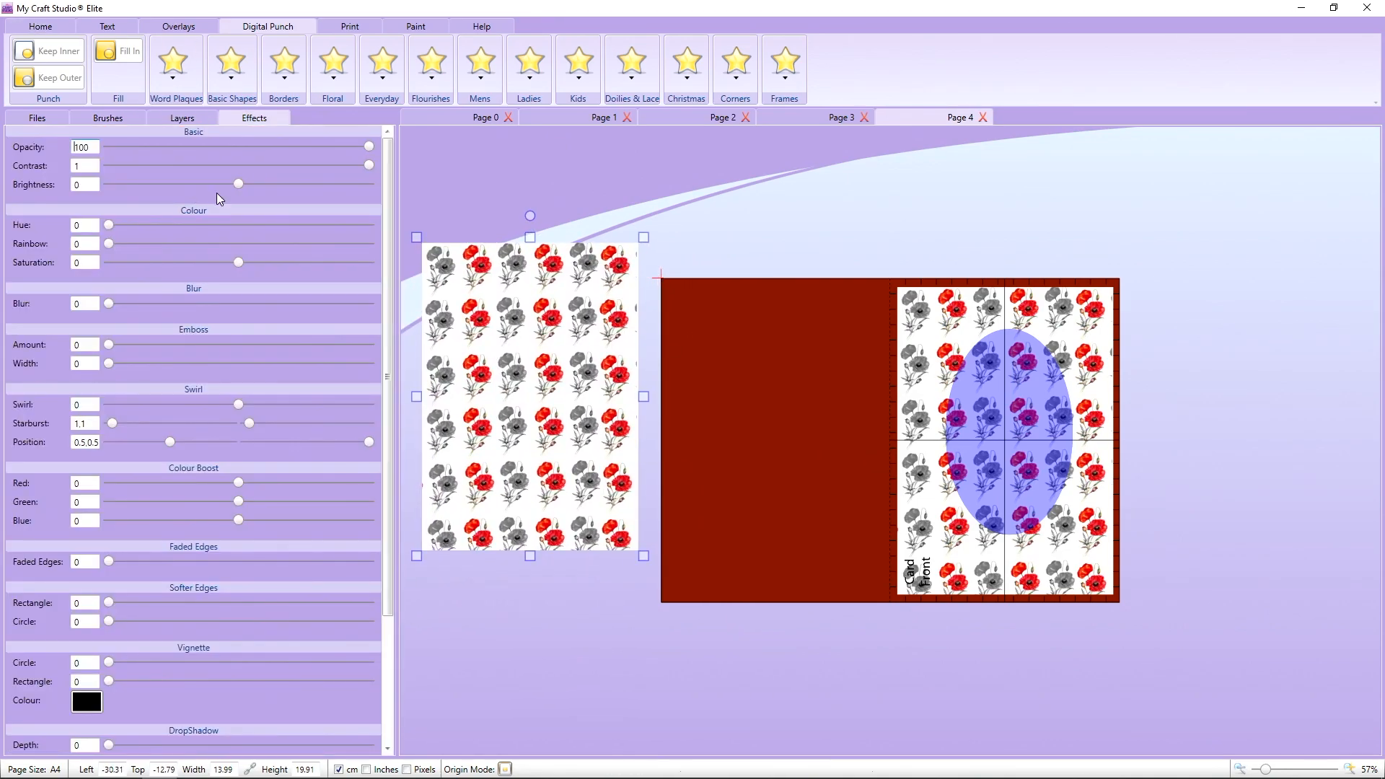
pyautogui.moveTo(240, 186); pyautogui.dragTo(377, 202)
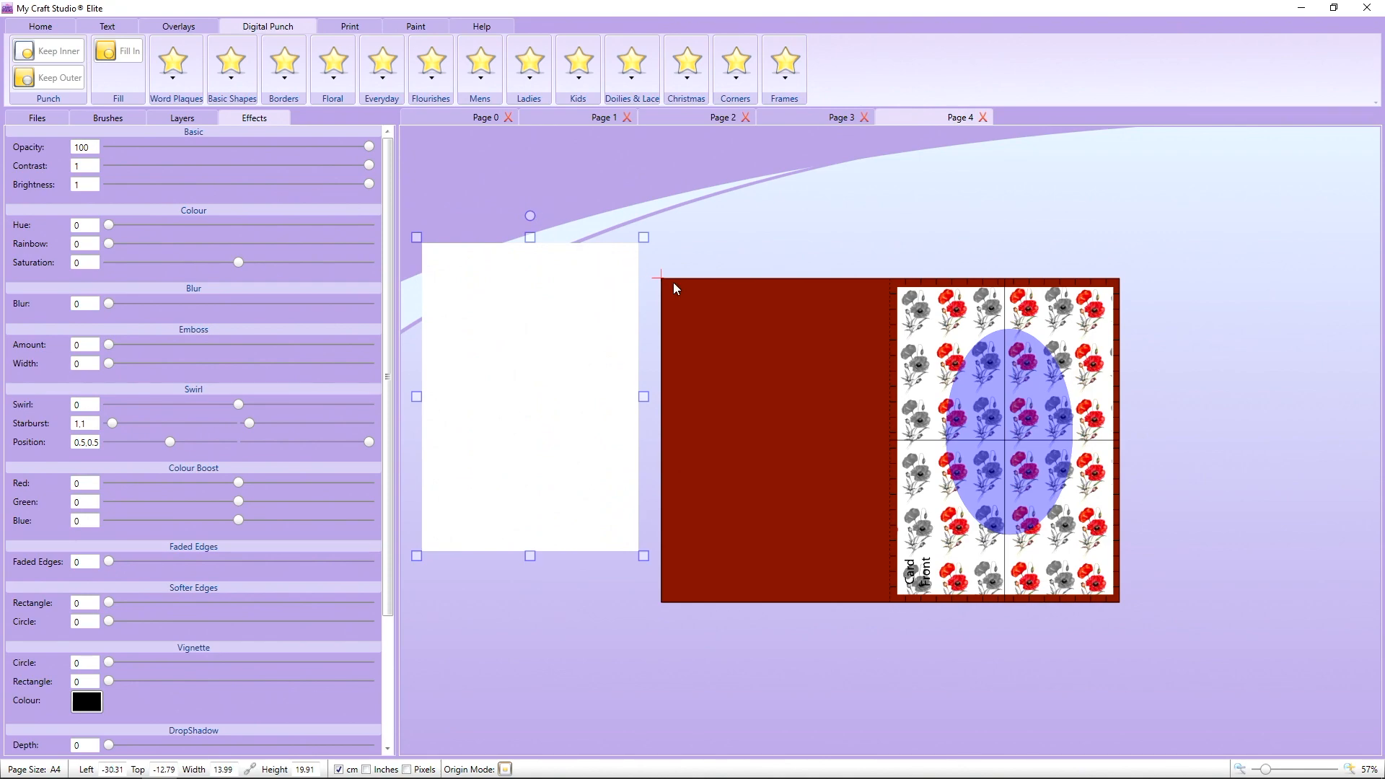
# - Punch the oval out of the card front's poppy paper, keeping the outer part, and move the punch shape over the white copy
pyautogui.click(1004, 430)
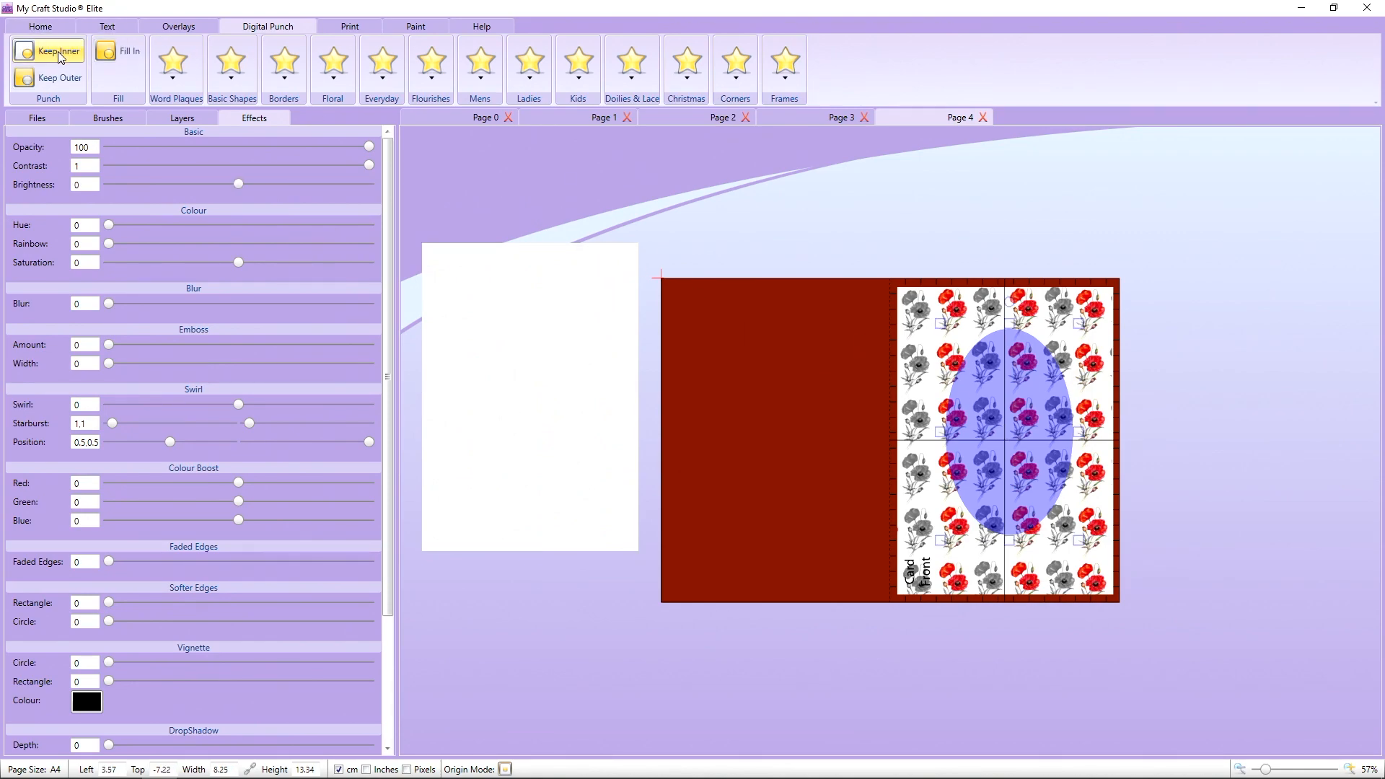
pyautogui.click(67, 75)
pyautogui.click(989, 419)
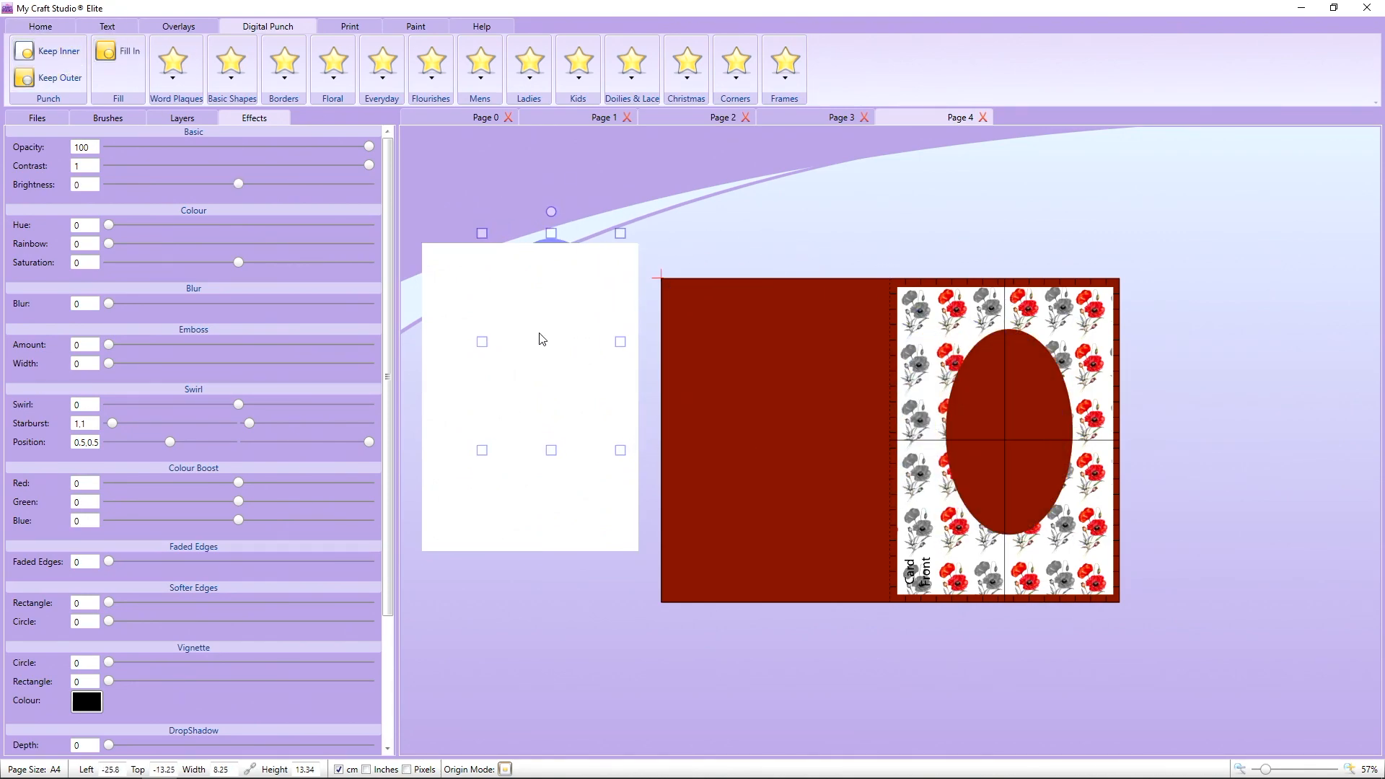
# - Bring the oval punch shape in front of the white sheet and punch the sheet with it, keeping the inner oval
pyautogui.rightClick(528, 377)
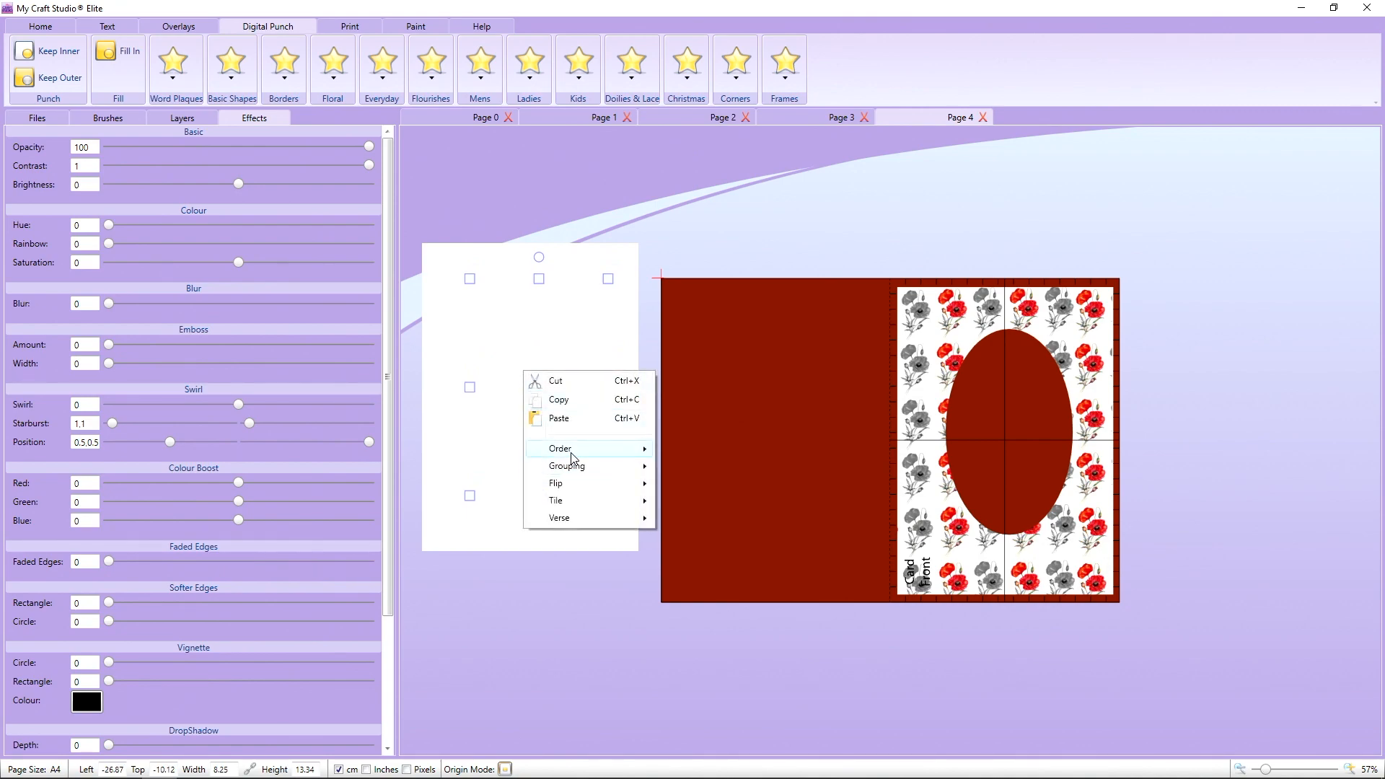
pyautogui.moveTo(573, 449)
pyautogui.click(766, 486)
pyautogui.moveTo(542, 359); pyautogui.dragTo(517, 345)
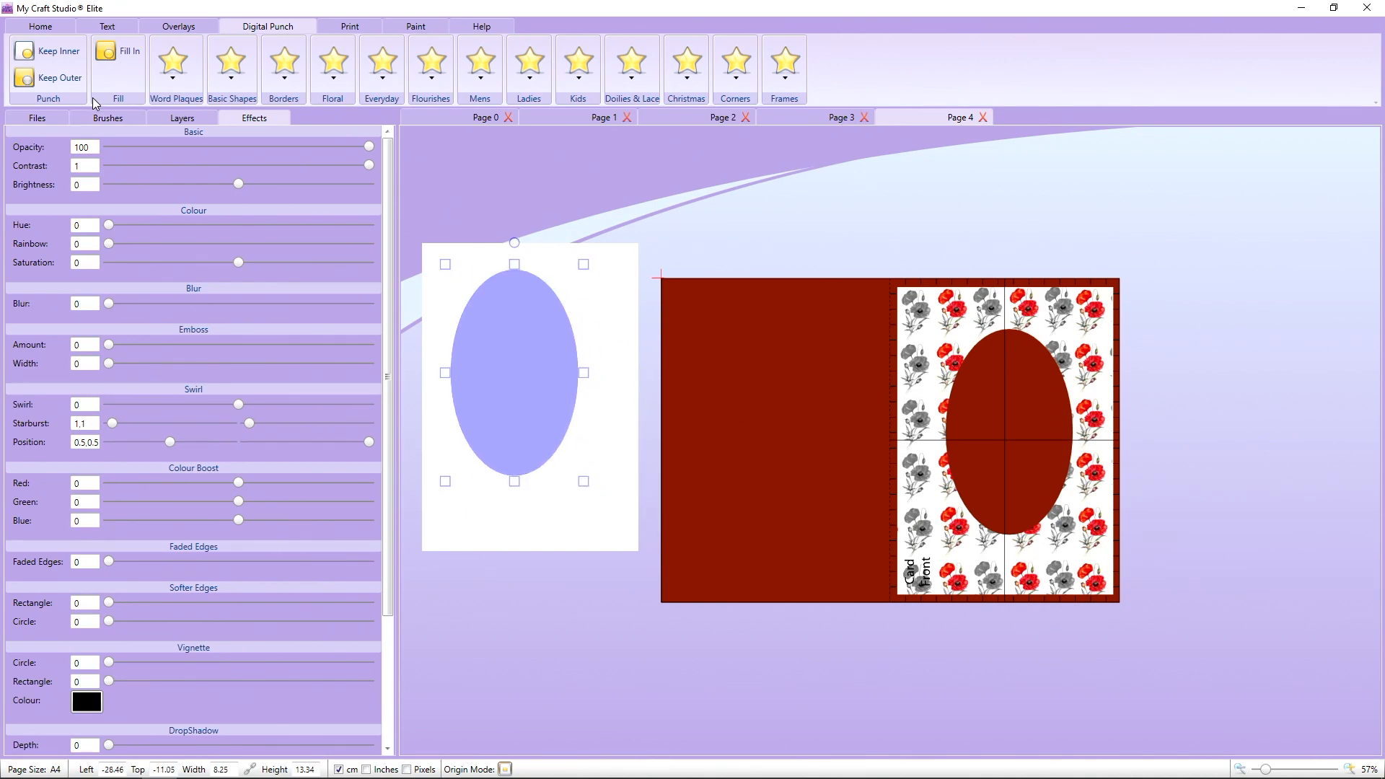
pyautogui.click(24, 49)
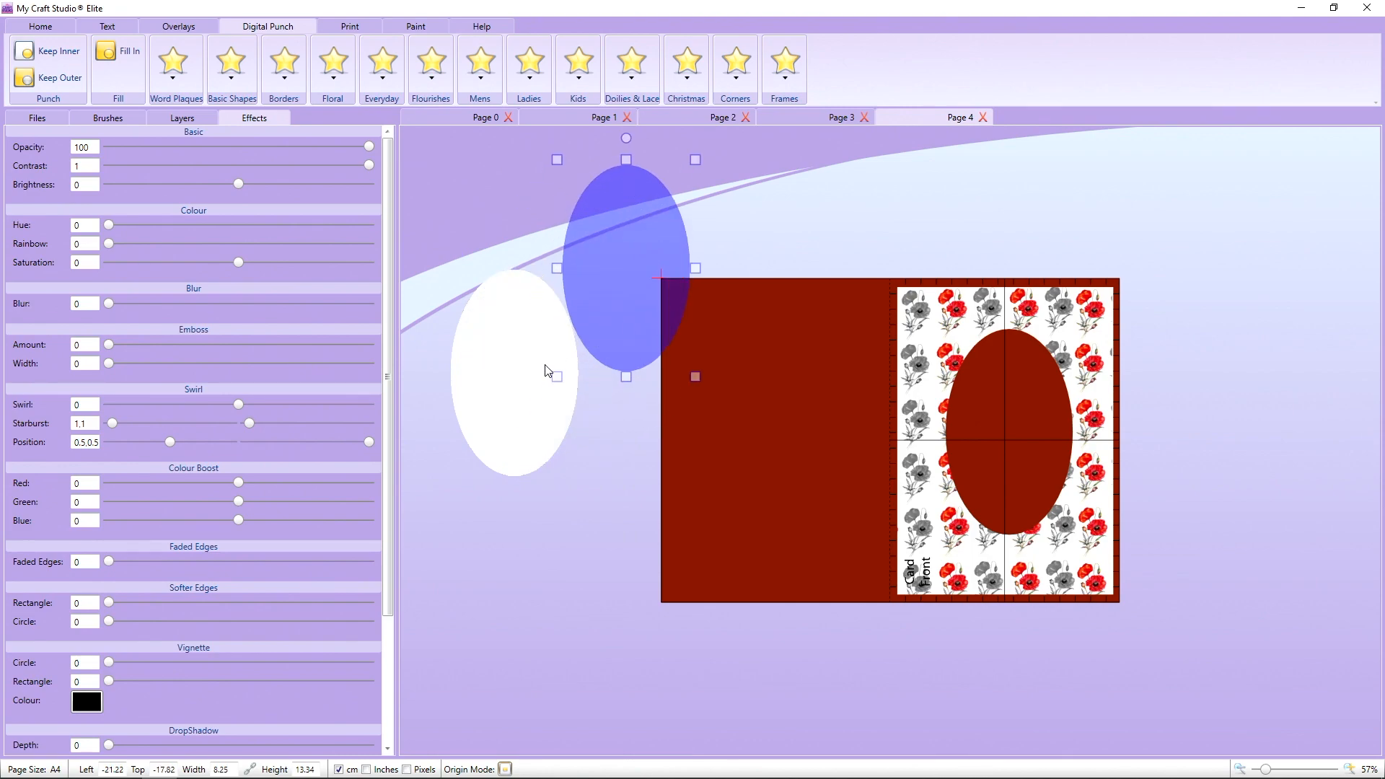
# - Shrink the white oval to about 7.57 × 12.26 cm and fit it into the card front's oval opening with a thin, even red border
pyautogui.moveTo(588, 264); pyautogui.dragTo(578, 280)
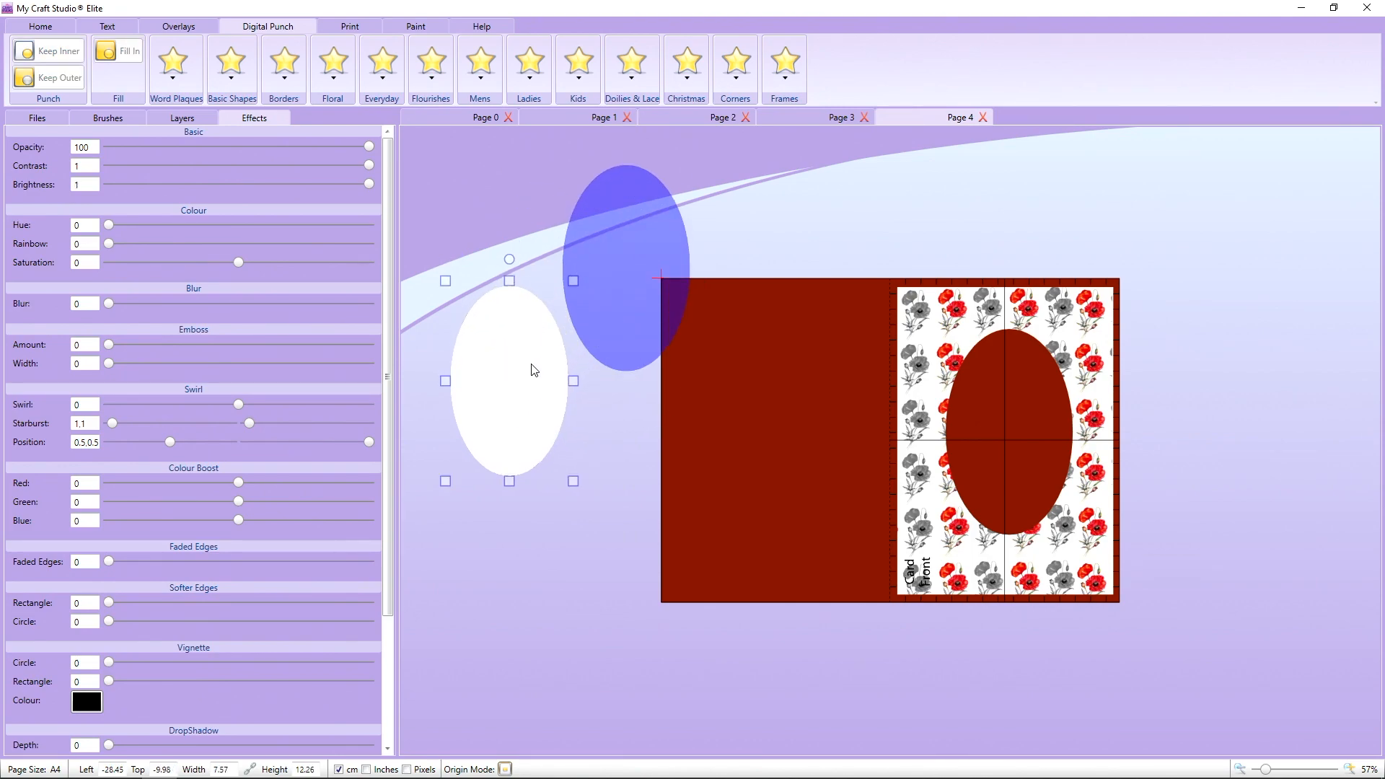
pyautogui.moveTo(531, 368); pyautogui.dragTo(996, 413)
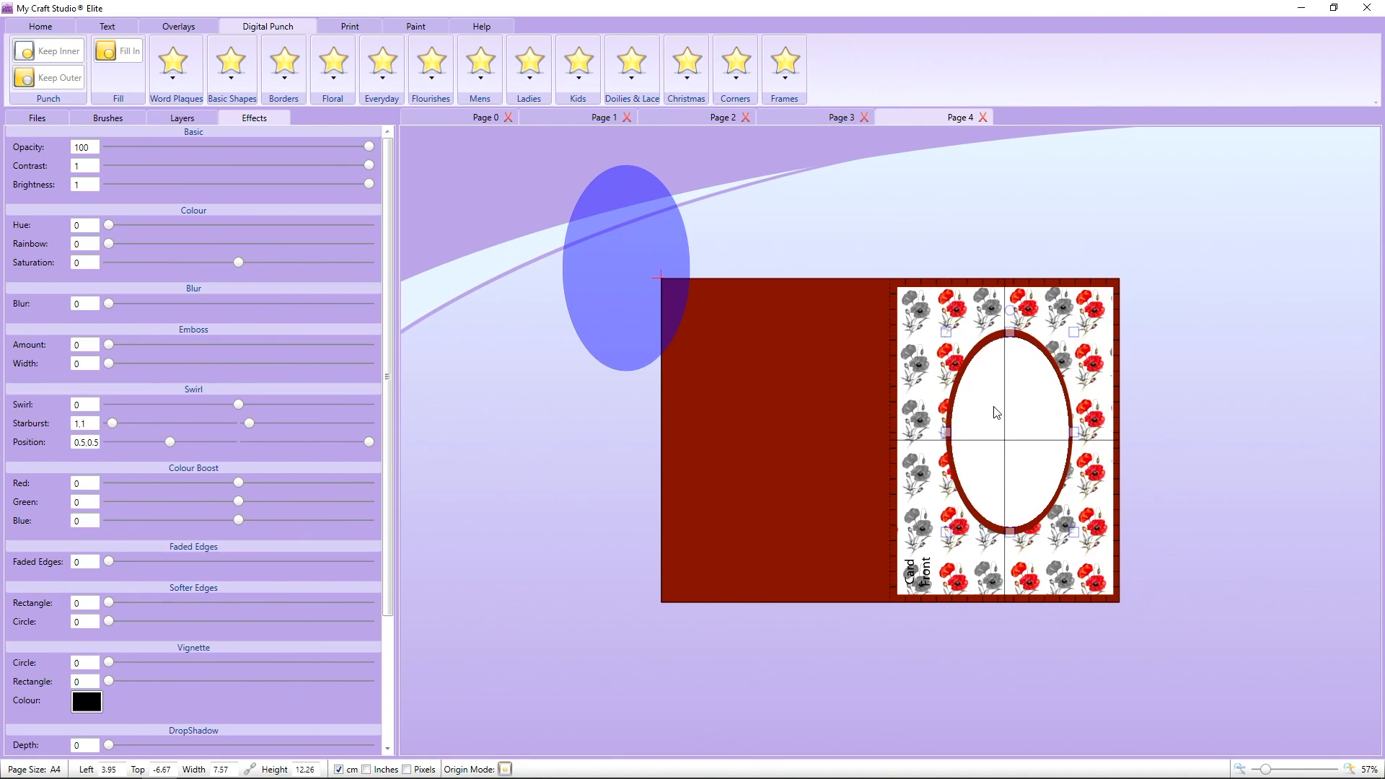
pyautogui.moveTo(1010, 335); pyautogui.dragTo(1009, 330)
pyautogui.moveTo(944, 433); pyautogui.dragTo(943, 433)
pyautogui.moveTo(1008, 536); pyautogui.dragTo(1009, 534)
pyautogui.click(1205, 550)
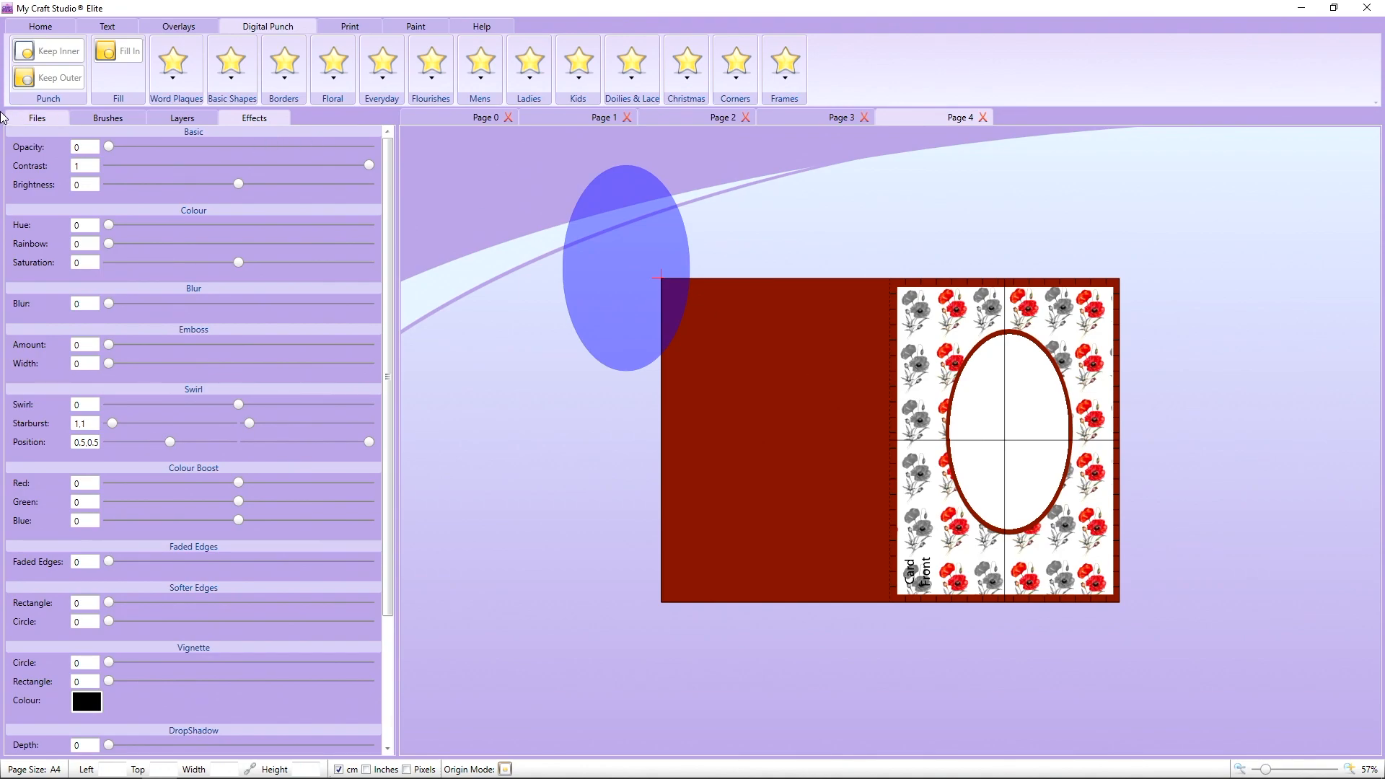
# - Add Over the Edge Poppy 01 from the 1 Scene Building folder and fit it at about 4.98 × 9.04 cm inside the white oval
pyautogui.click(29, 119)
pyautogui.click(65, 397)
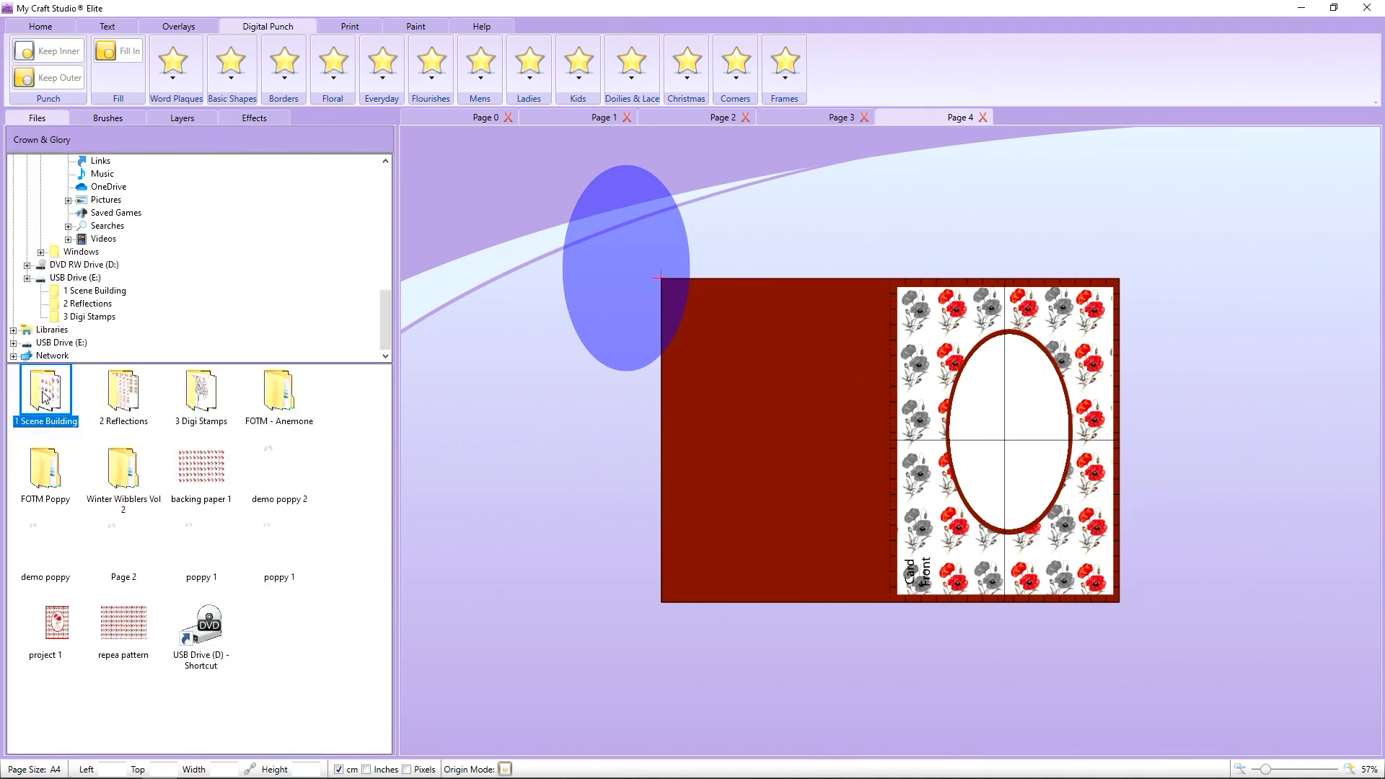
pyautogui.doubleClick(45, 397)
pyautogui.scroll(-5, 83, 414)
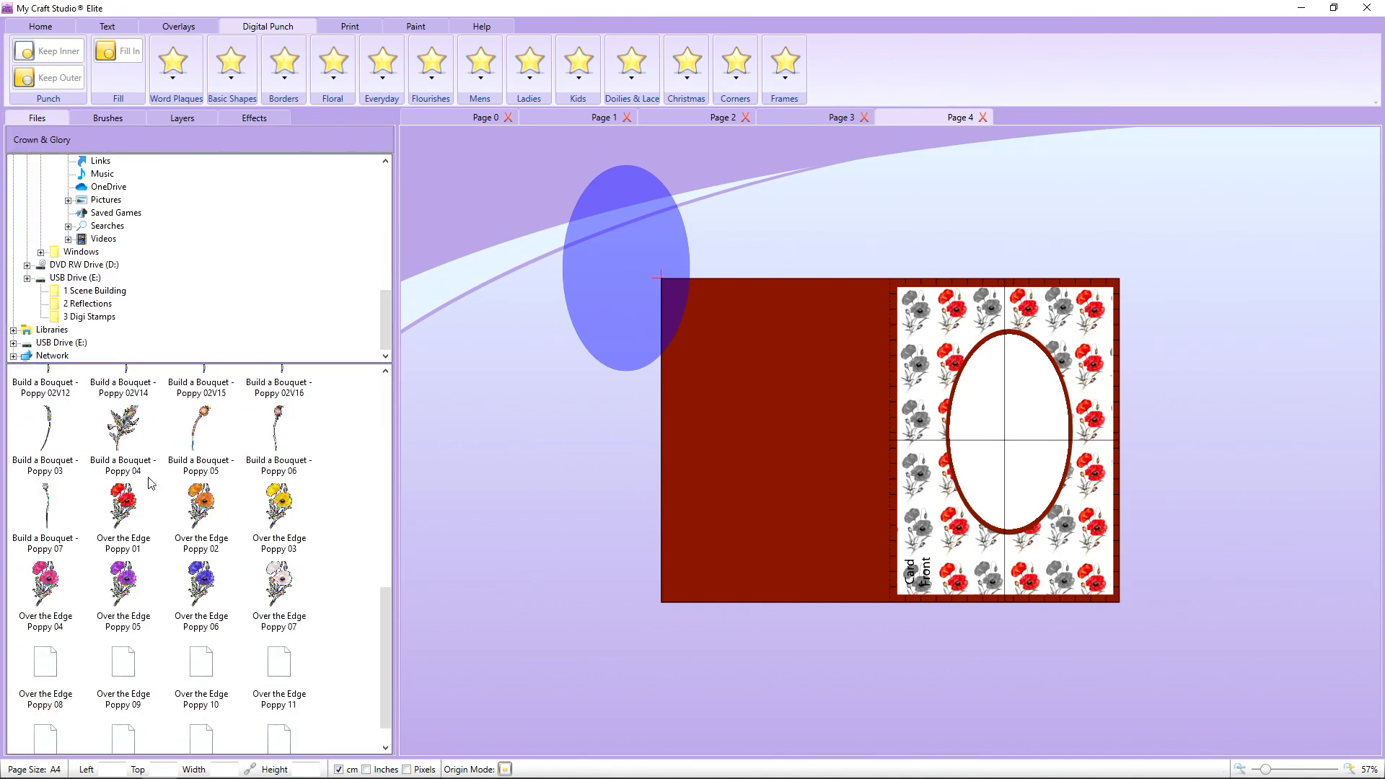
pyautogui.moveTo(123, 505); pyautogui.dragTo(987, 402)
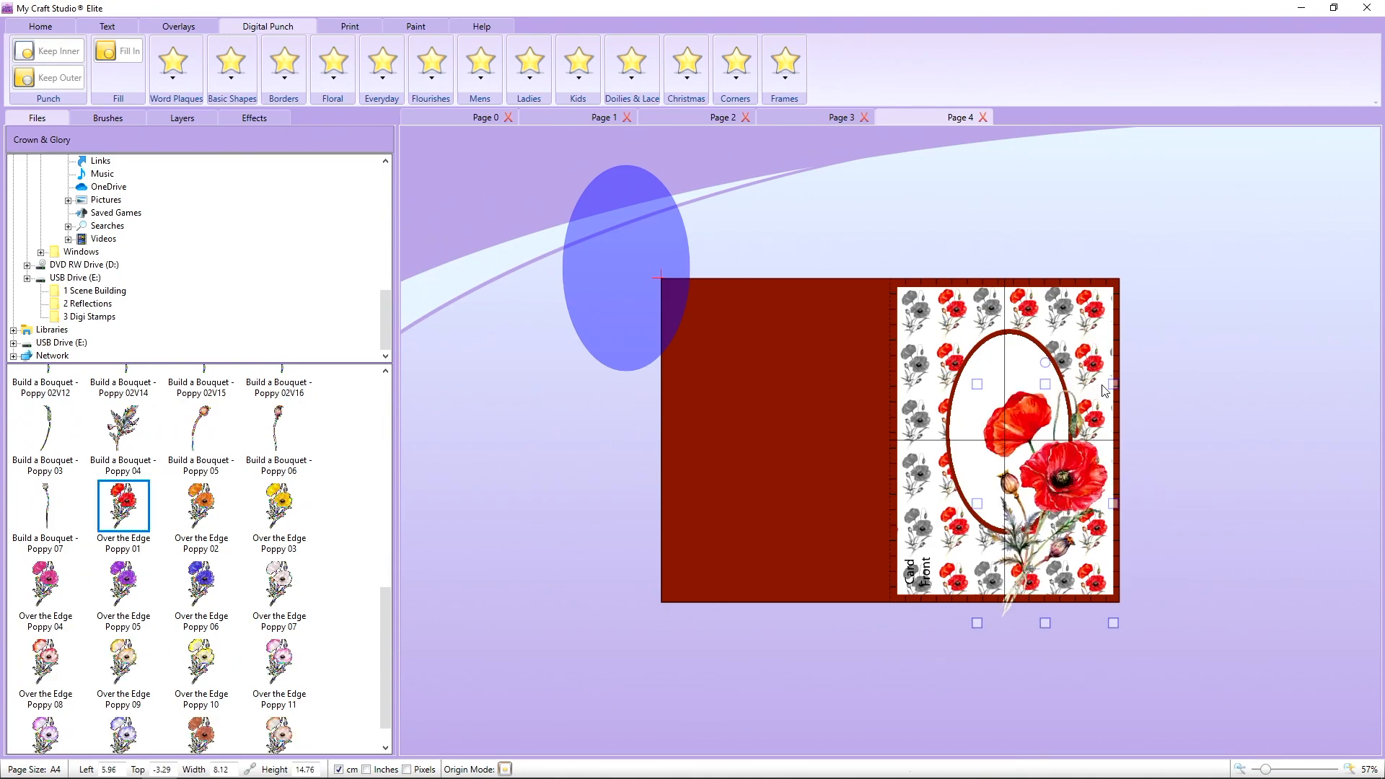
pyautogui.moveTo(1113, 385); pyautogui.dragTo(1040, 517)
pyautogui.moveTo(1018, 577); pyautogui.dragTo(1008, 404)
pyautogui.moveTo(1031, 452); pyautogui.dragTo(1057, 485)
# - Paste the poppy paper onto the card back with an even red border and set its brightness to 1
pyautogui.rightClick(1033, 434)
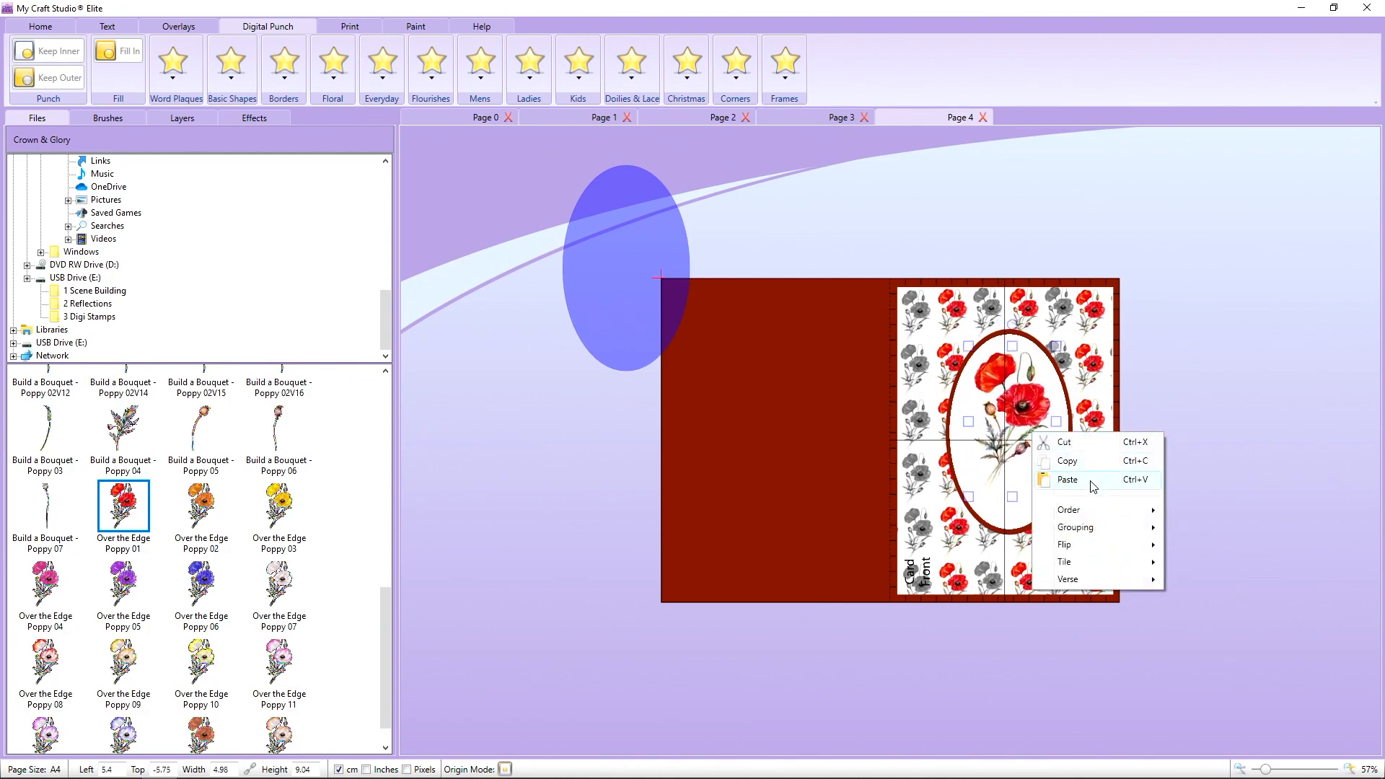
pyautogui.click(1095, 485)
pyautogui.moveTo(1066, 462); pyautogui.dragTo(831, 453)
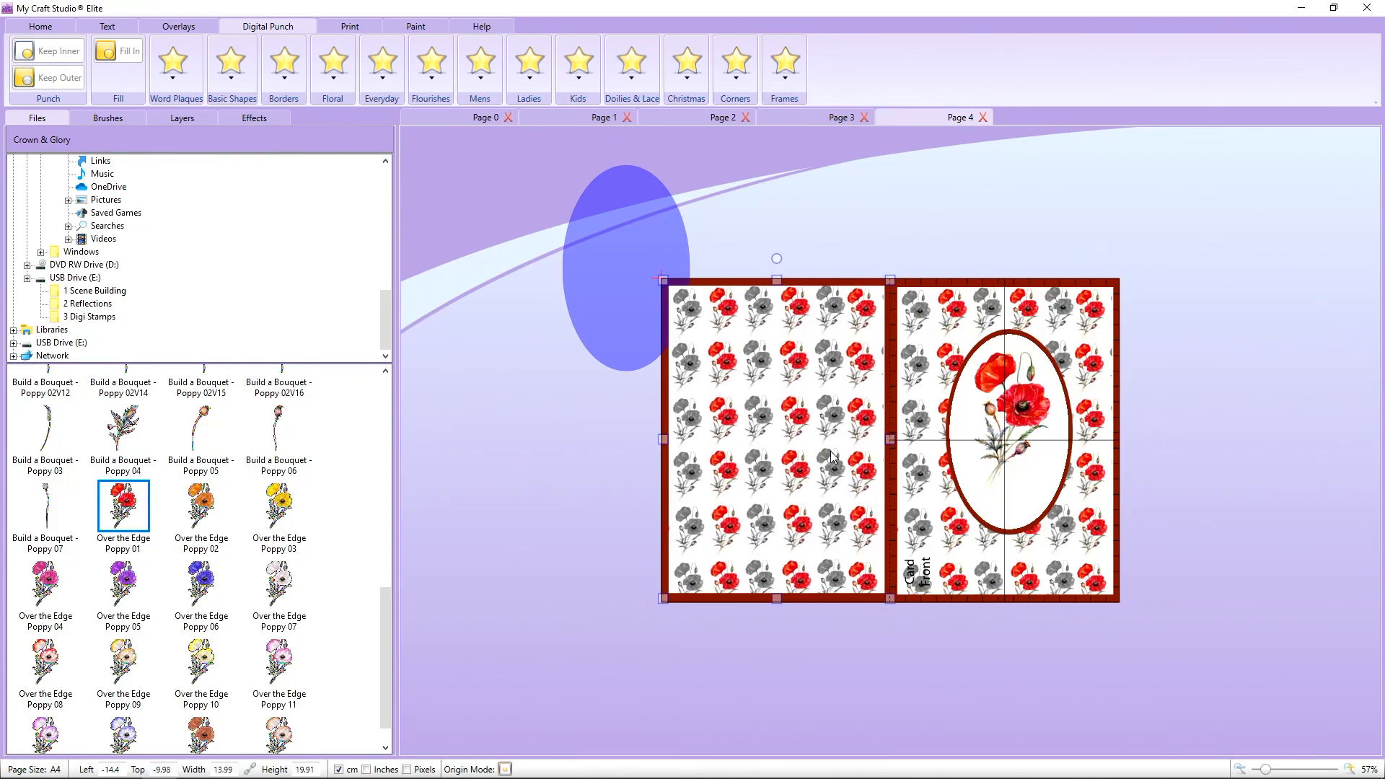
pyautogui.click(255, 119)
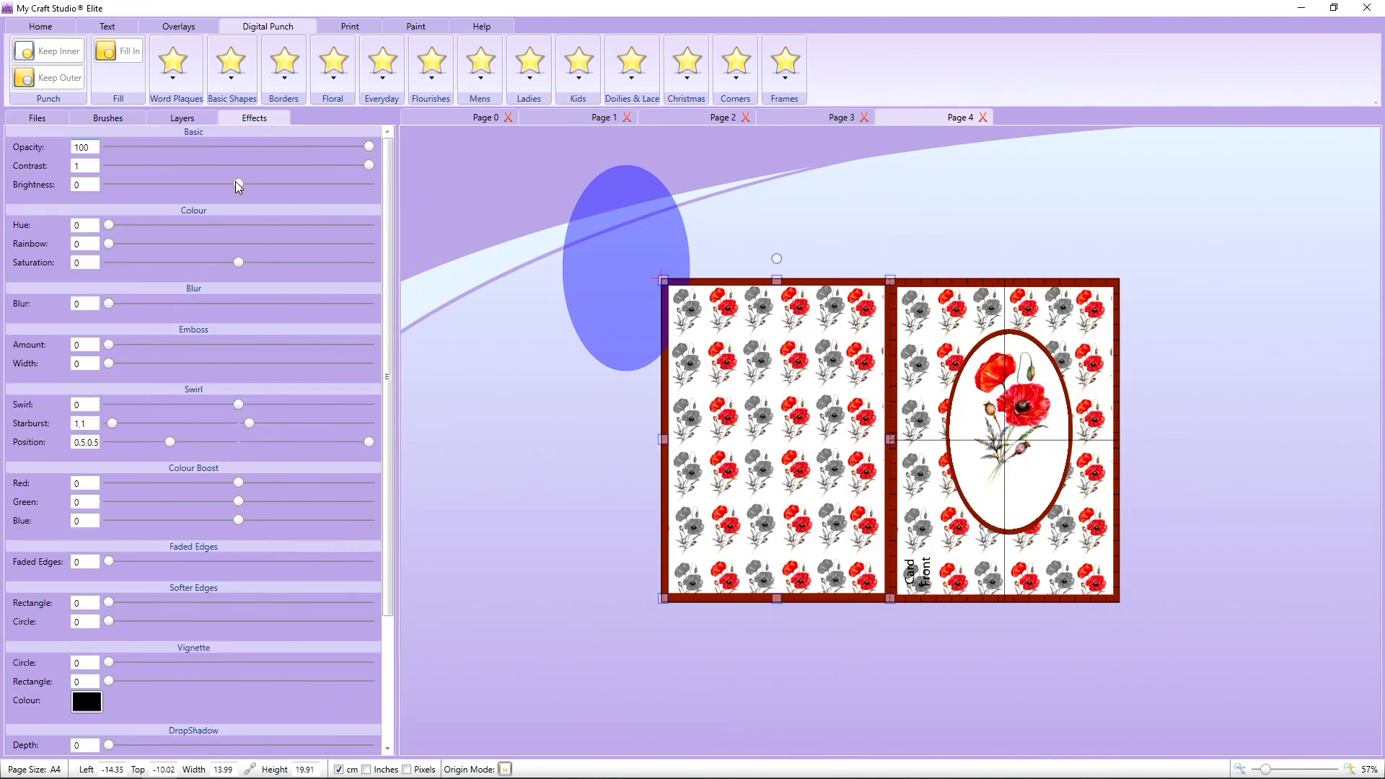
pyautogui.moveTo(239, 185); pyautogui.dragTo(562, 182)
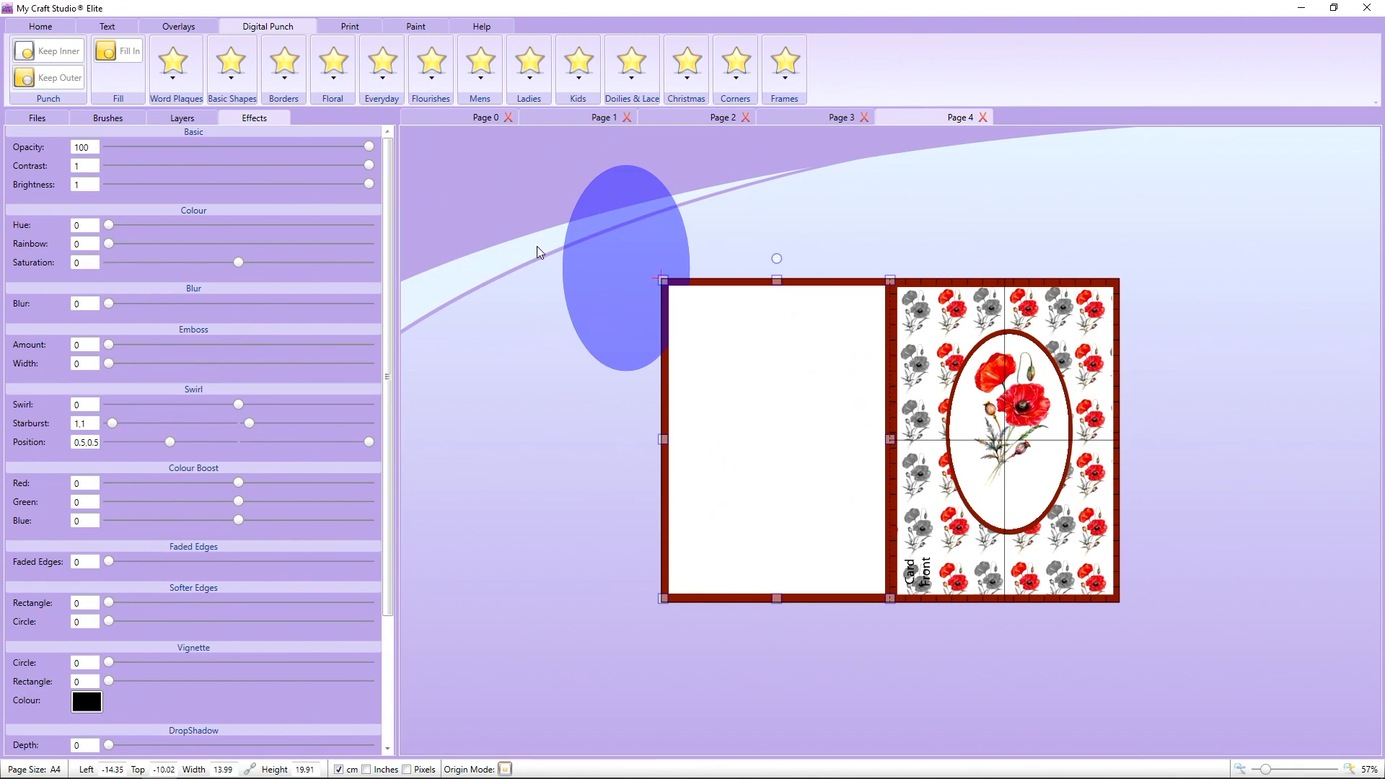
# - Move the blue oval punch shape clear of the card and delete it
pyautogui.moveTo(618, 235); pyautogui.dragTo(518, 249)
pyautogui.click(40, 26)
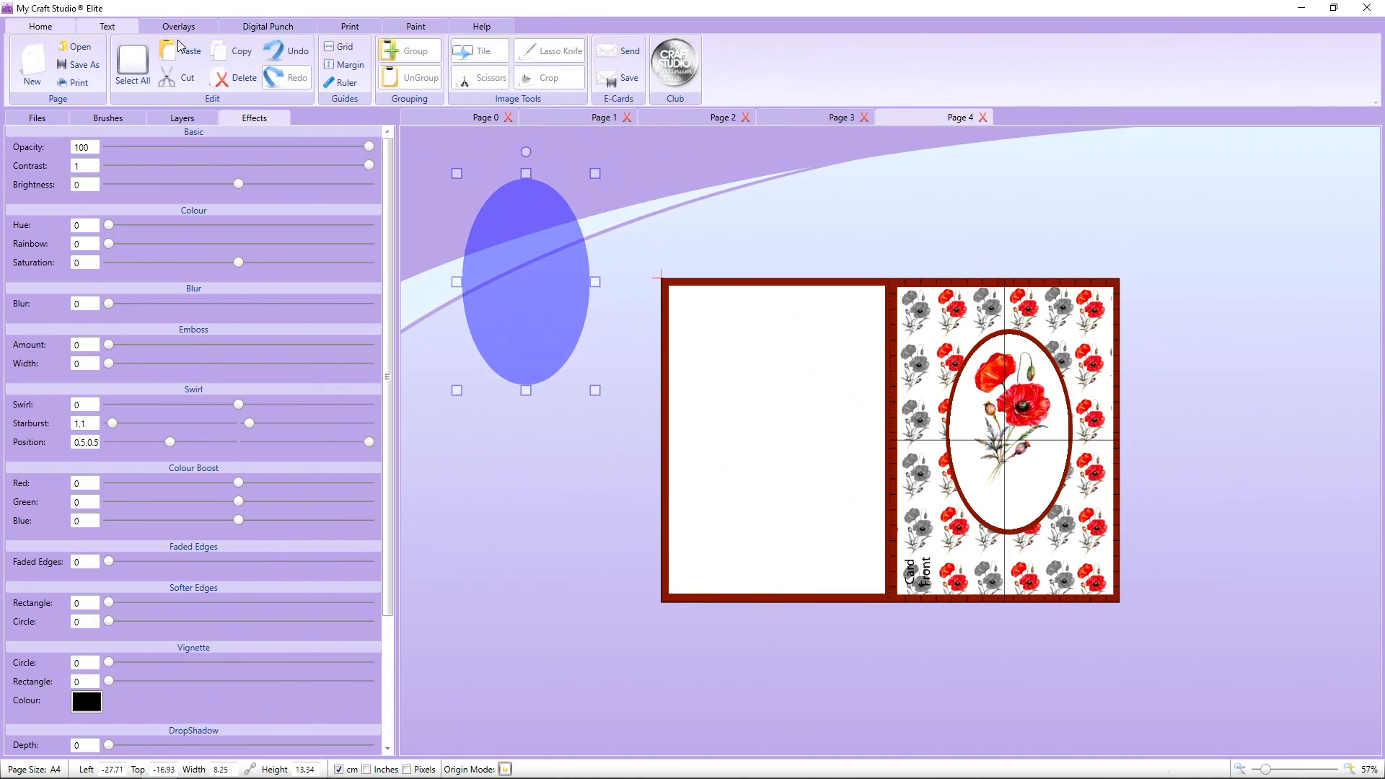
pyautogui.click(248, 79)
# - Add the two-line text "Happy Birthday" in Georgia on the white back panel
pyautogui.click(108, 26)
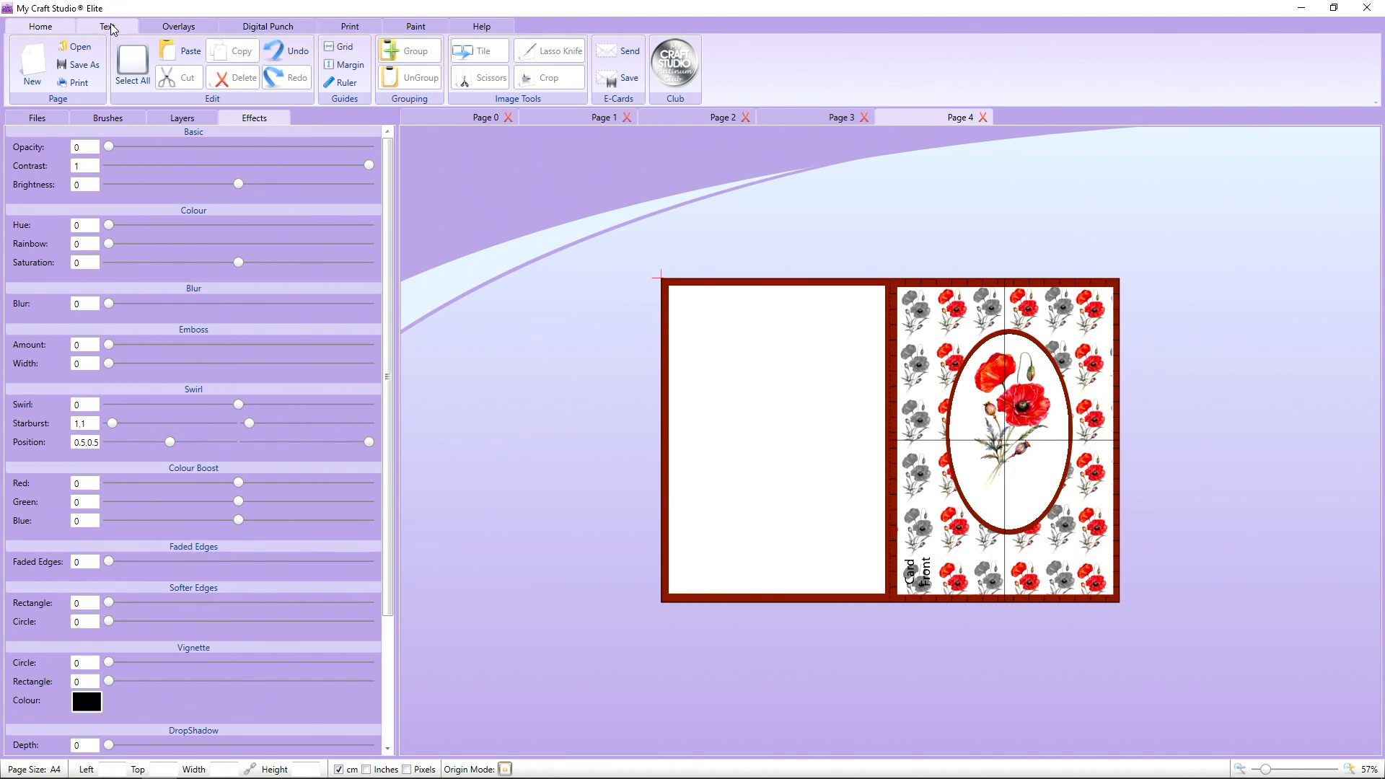
pyautogui.click(278, 63)
pyautogui.click(777, 402)
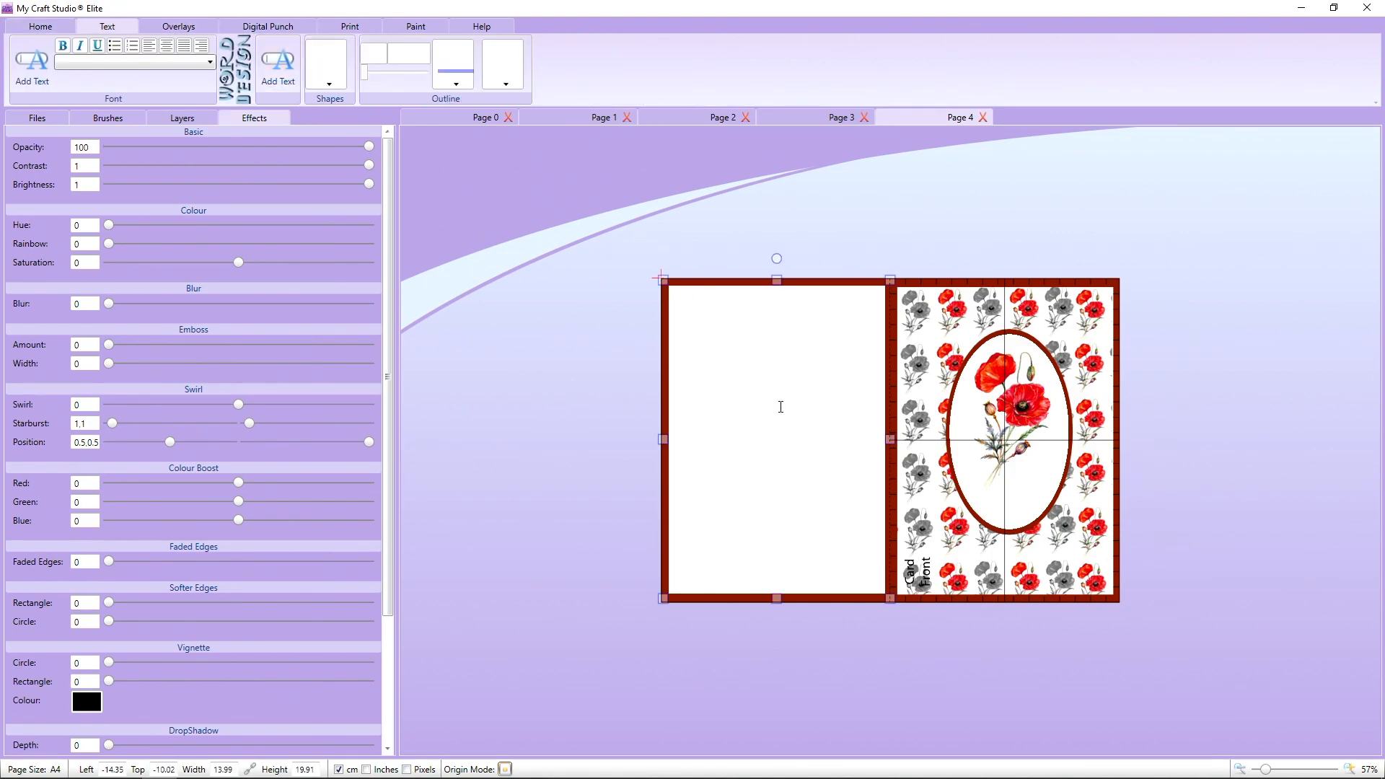
pyautogui.write('H')
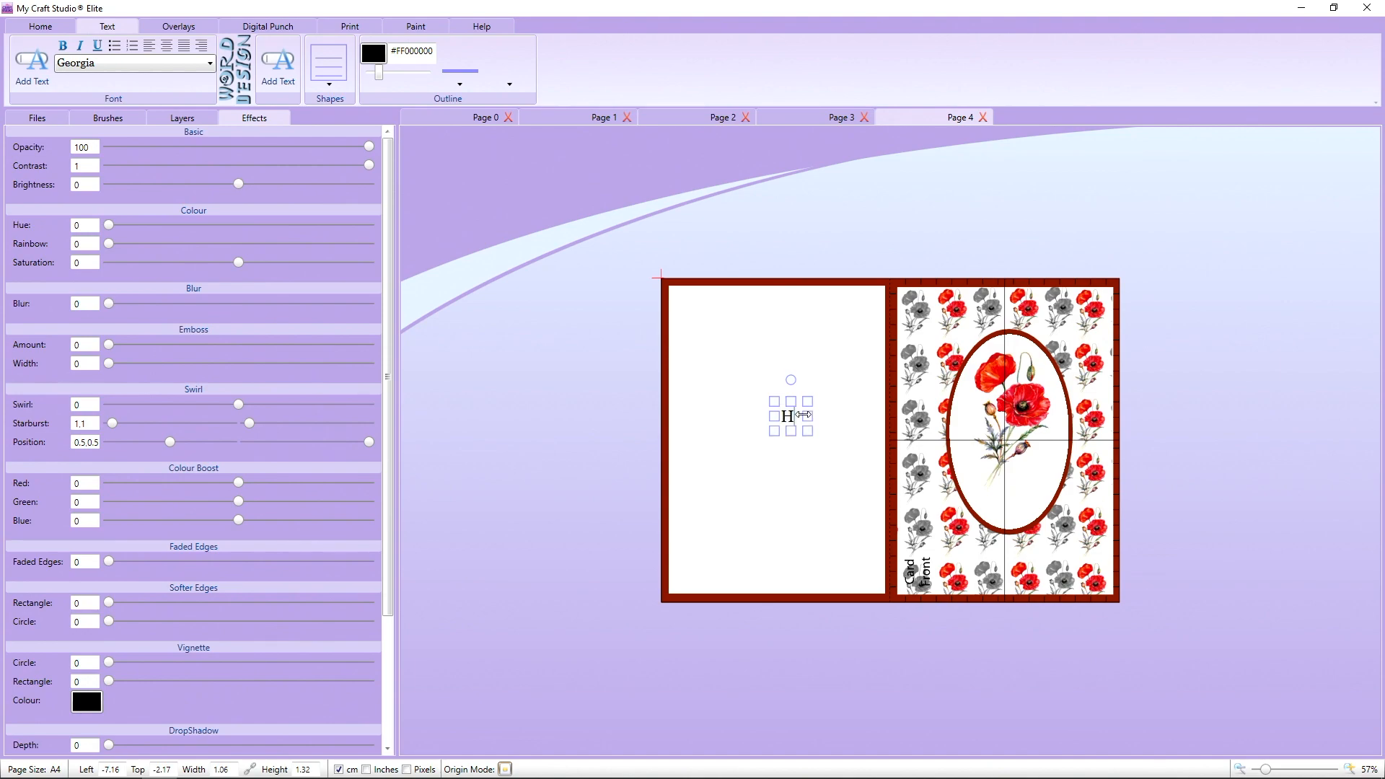
pyautogui.write('appy')
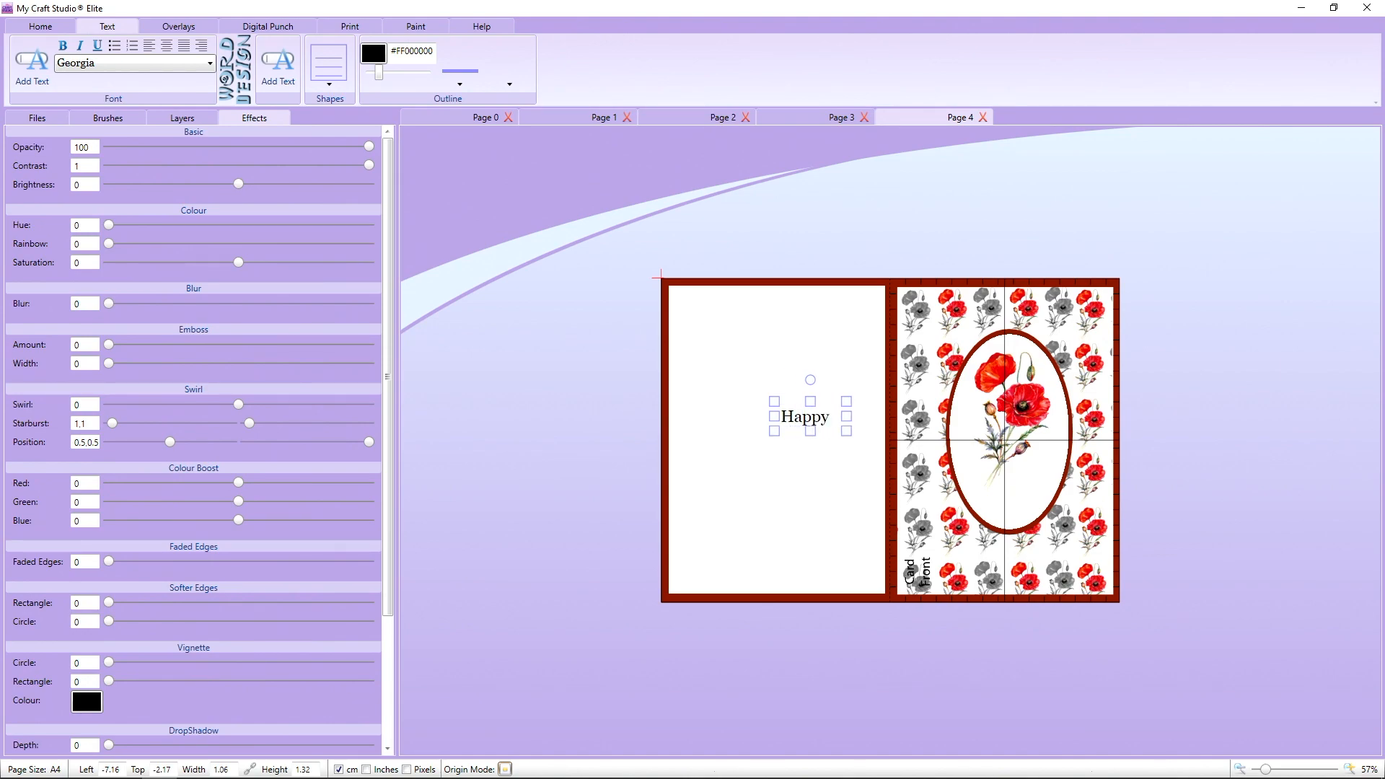
pyautogui.press('Return')
pyautogui.write('Birthday')
pyautogui.click(788, 473)
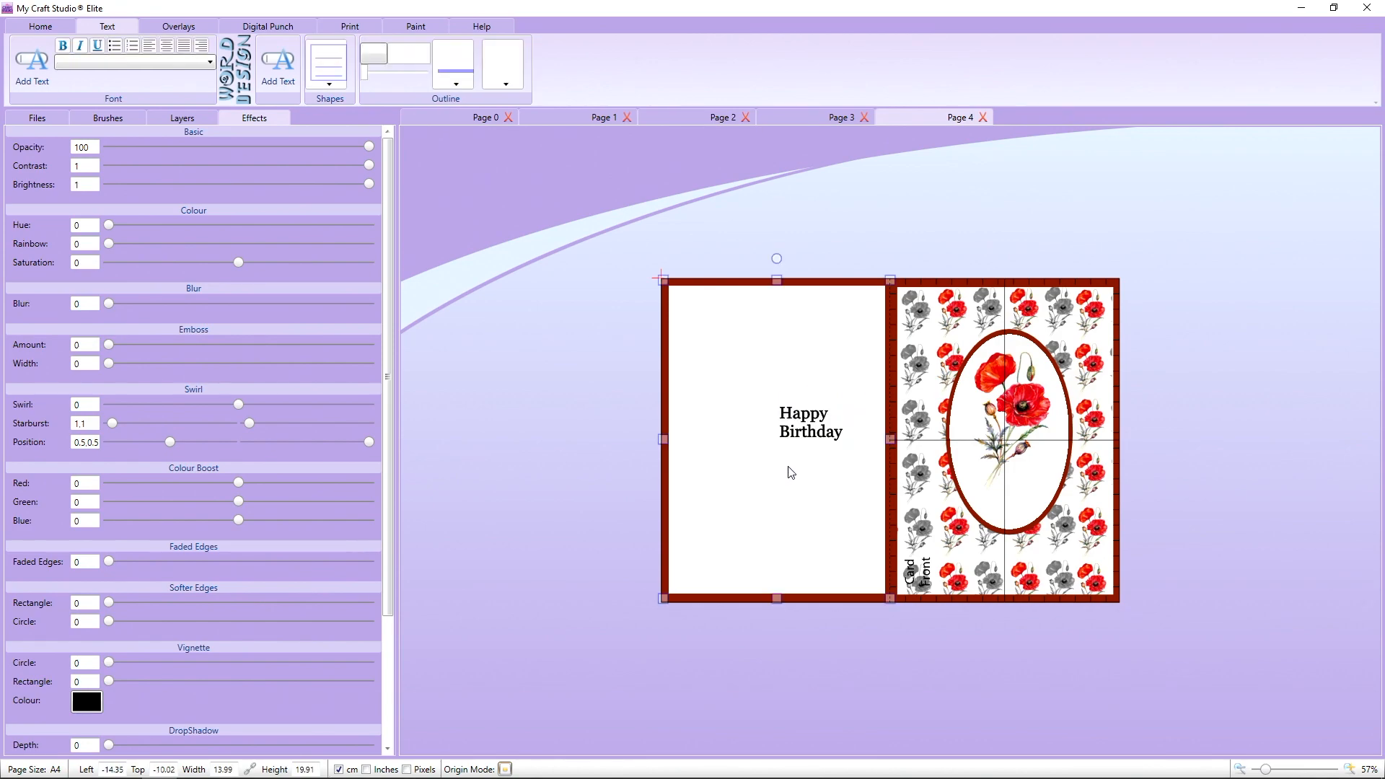
# - Reduce the greeting's outline thickness to its minimum and centre-align both lines of text
pyautogui.click(810, 445)
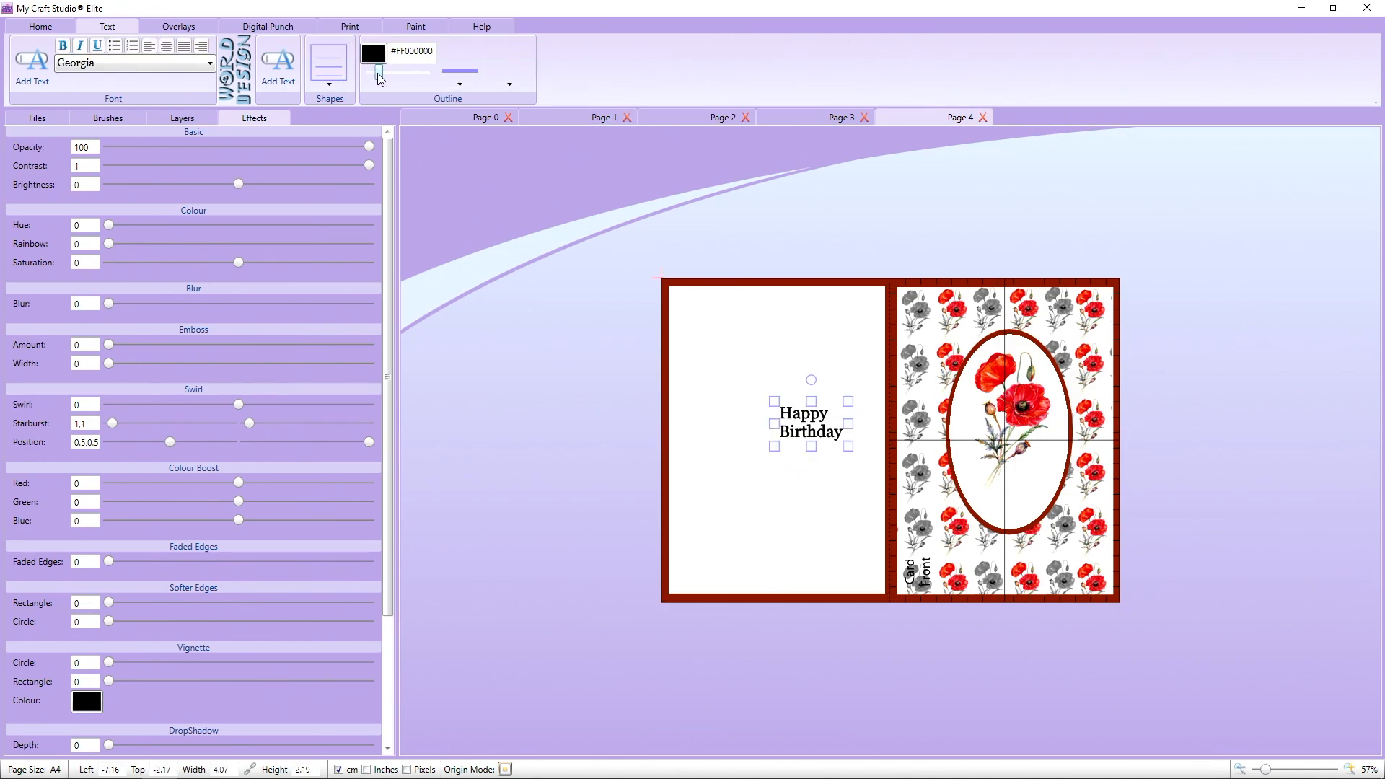
pyautogui.moveTo(378, 72); pyautogui.dragTo(339, 105)
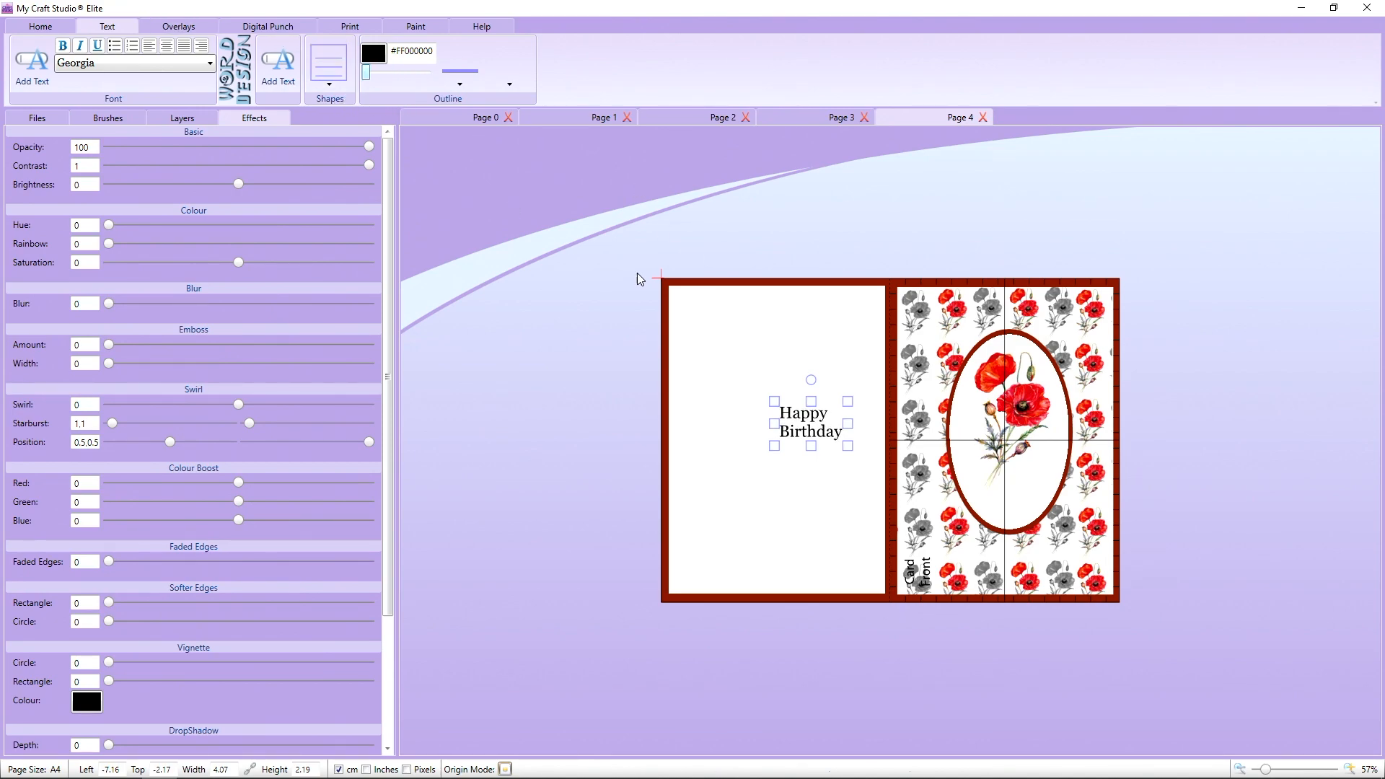
pyautogui.doubleClick(846, 434)
pyautogui.moveTo(848, 438); pyautogui.dragTo(758, 404)
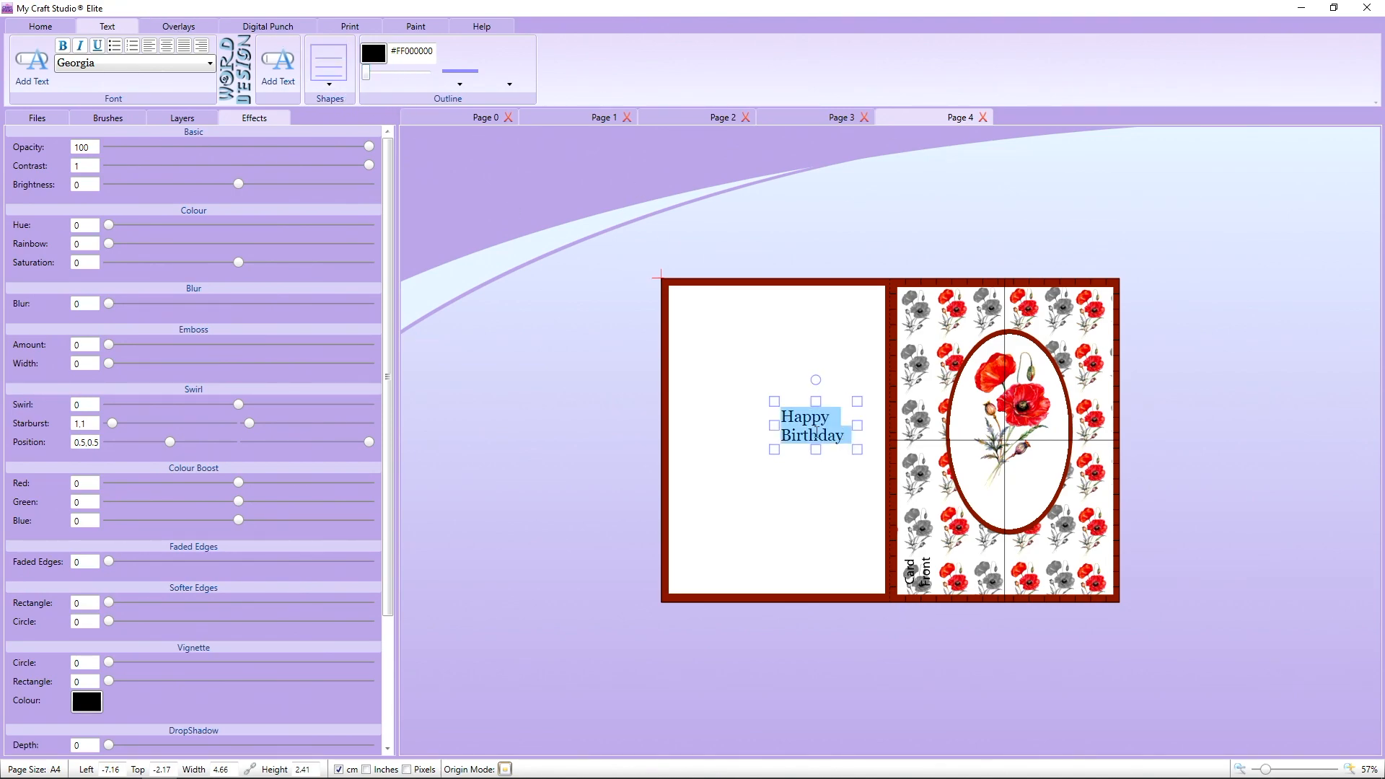
pyautogui.click(167, 46)
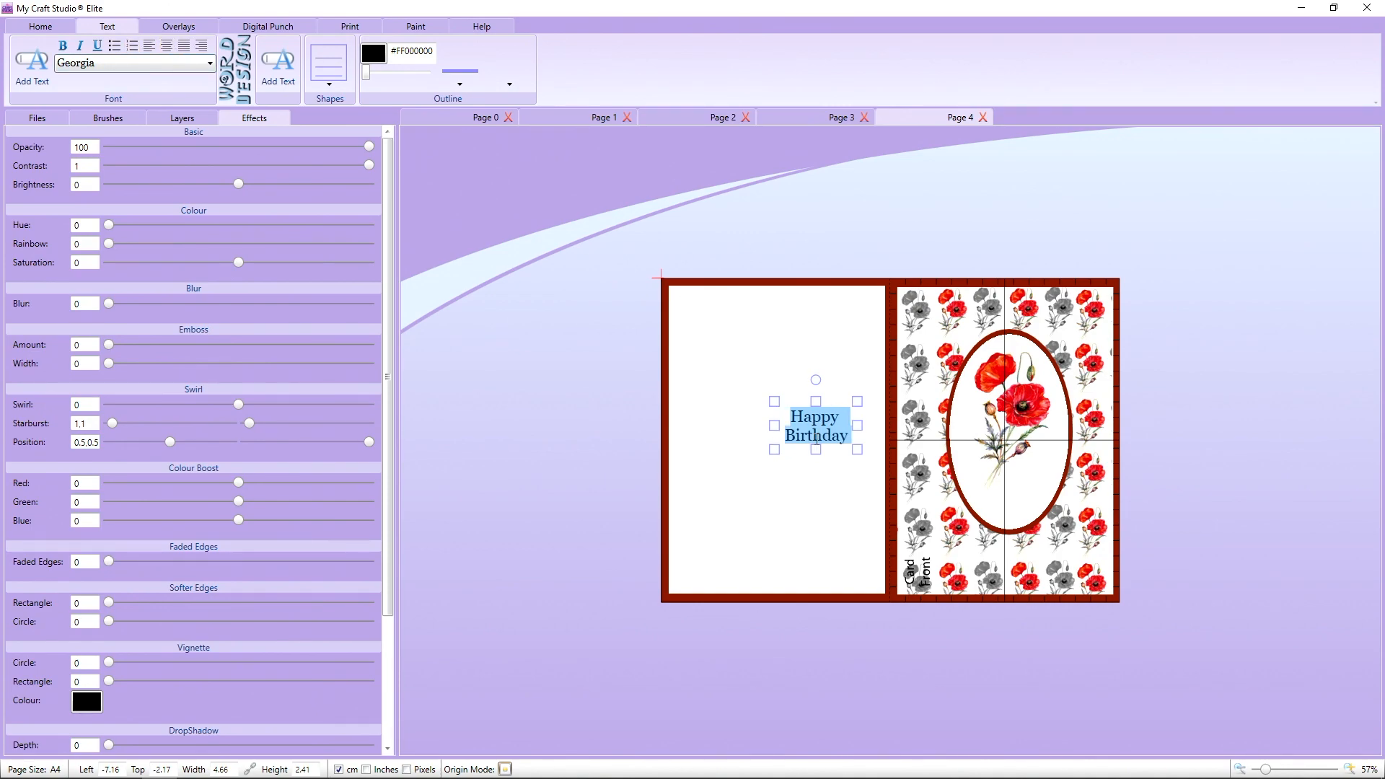
# - Move the "Happy Birthday" text into the white oval on the card front, below the poppy
pyautogui.click(817, 444)
pyautogui.click(833, 446)
pyautogui.moveTo(828, 431); pyautogui.dragTo(1026, 494)
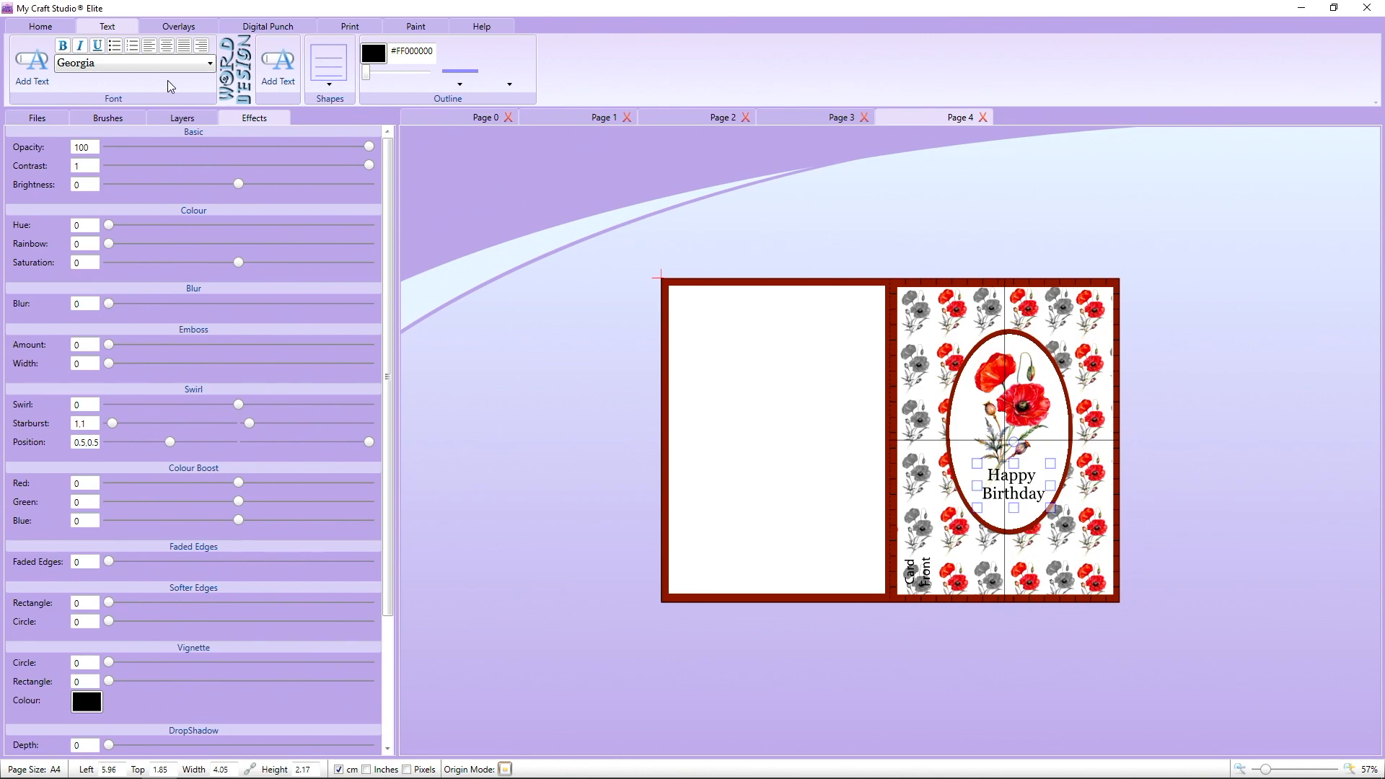
# - Recolour the "Happy Birthday" text with the solid dark red 8A230B
pyautogui.click(108, 117)
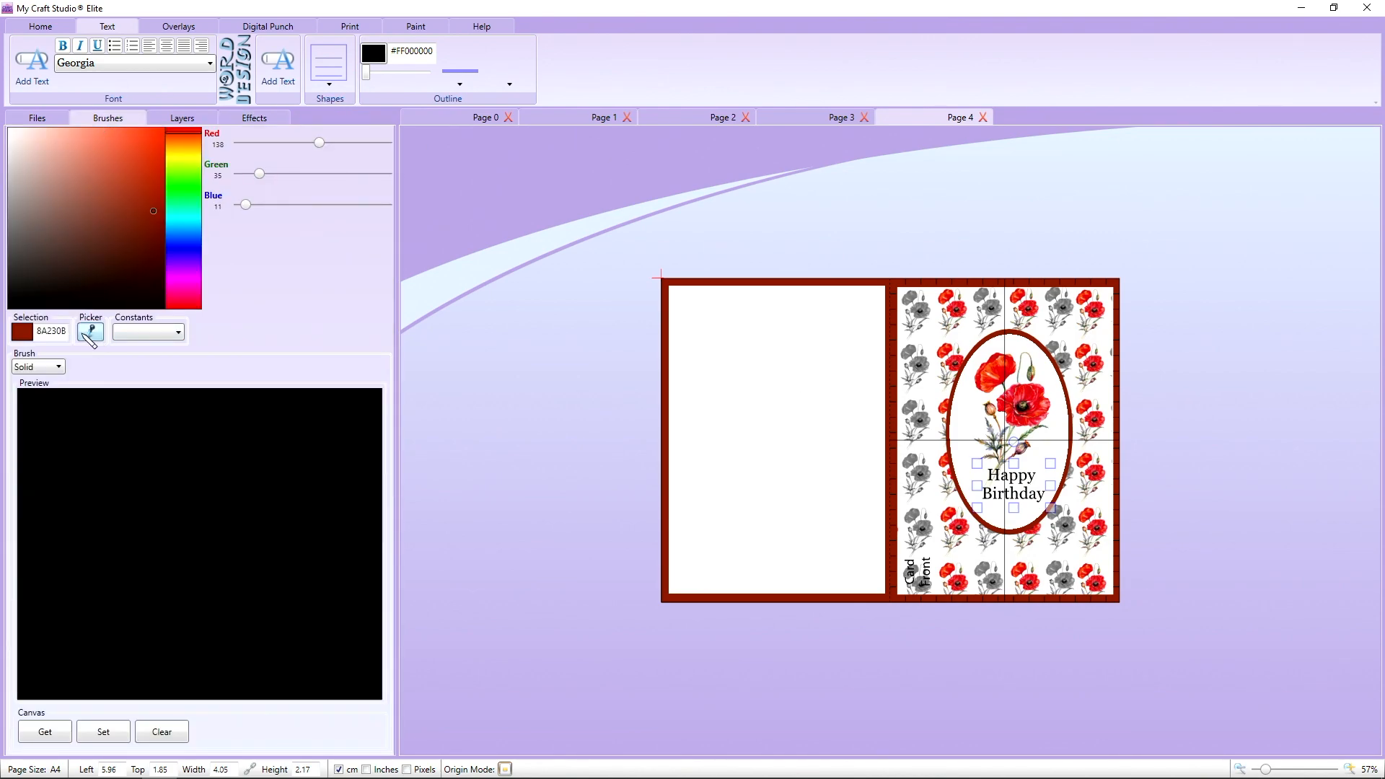
pyautogui.click(90, 332)
pyautogui.click(20, 334)
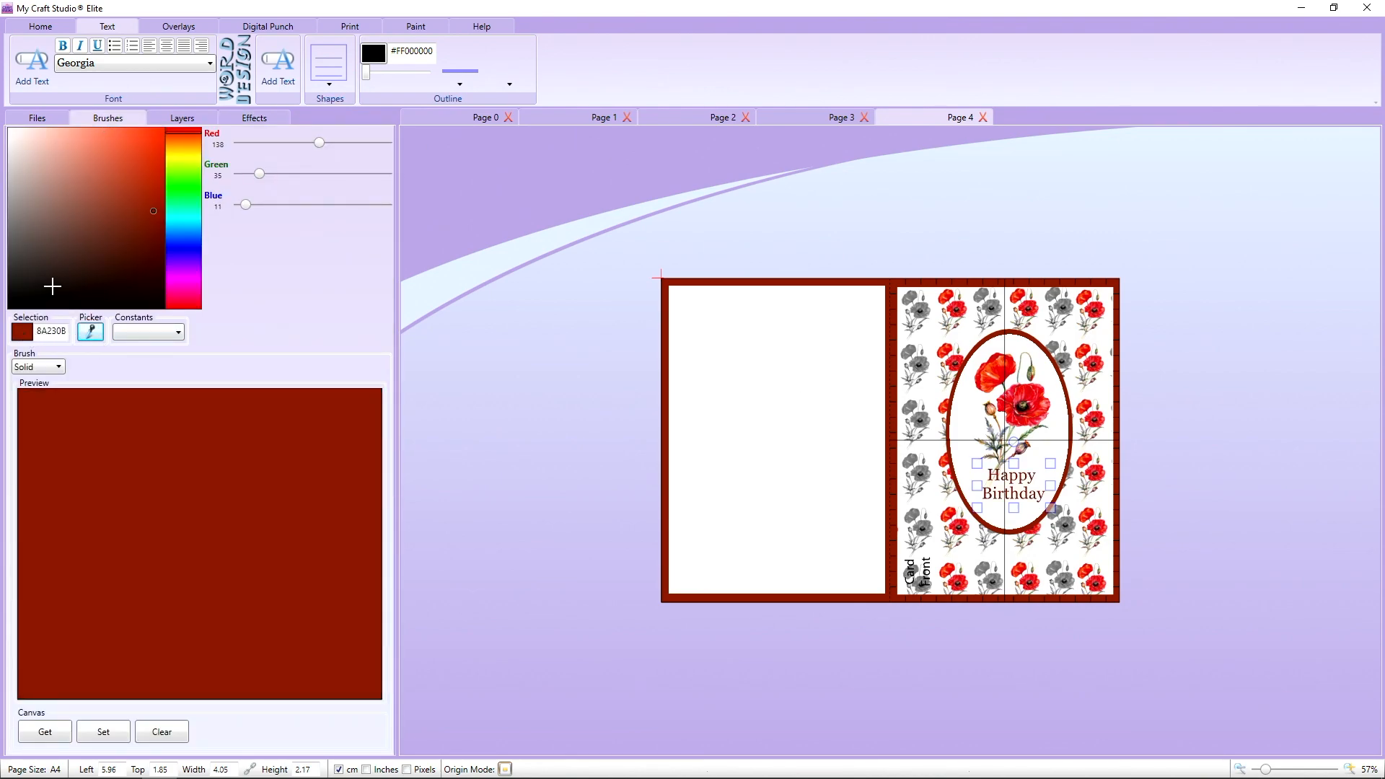
# - Enlarge the "Happy Birthday" greeting in the oval to about 4.89 cm wide by 2.62 cm high
pyautogui.click(1312, 507)
pyautogui.click(1003, 493)
pyautogui.moveTo(1049, 464); pyautogui.dragTo(1020, 496)
pyautogui.click(1218, 470)
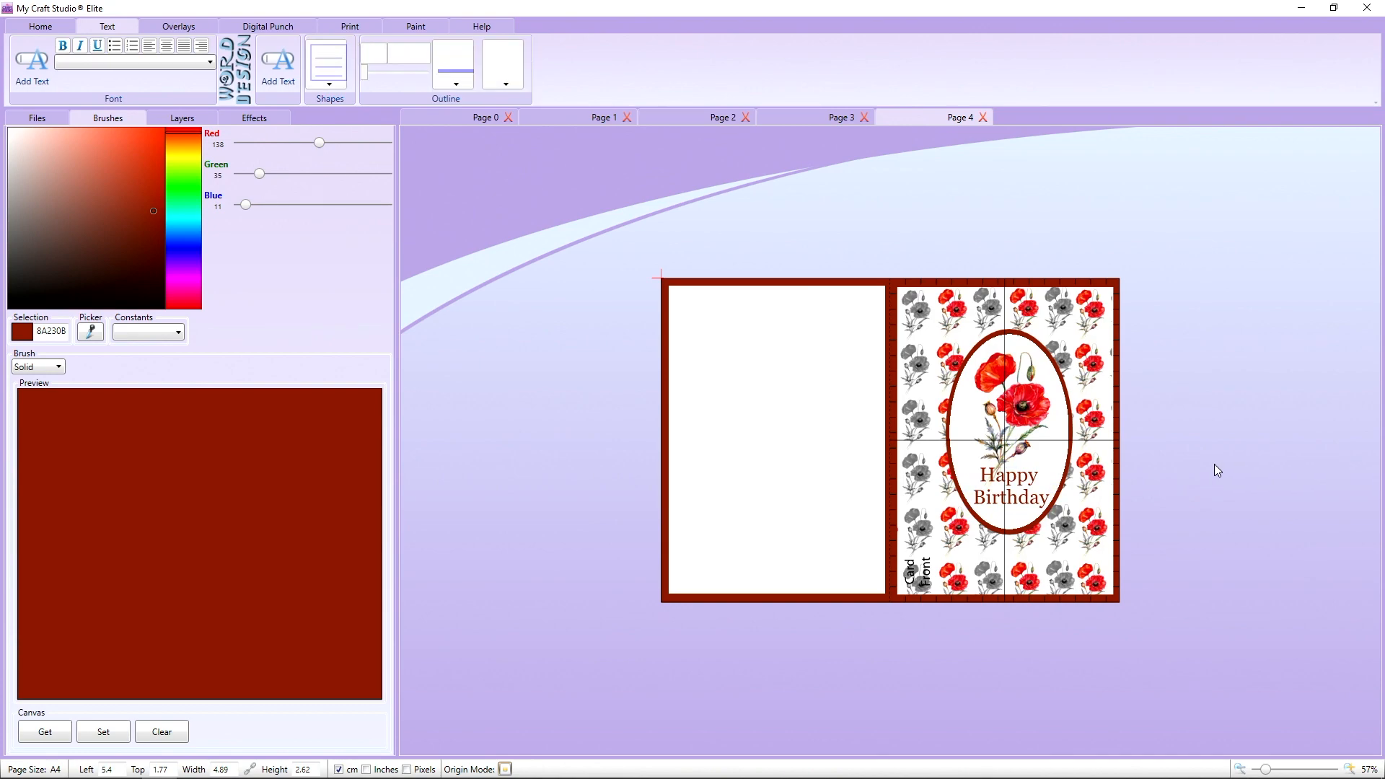
# - Stretch the white back panel outward so it covers the dark red border on the outer, upper and lower edges of the card back
pyautogui.click(785, 388)
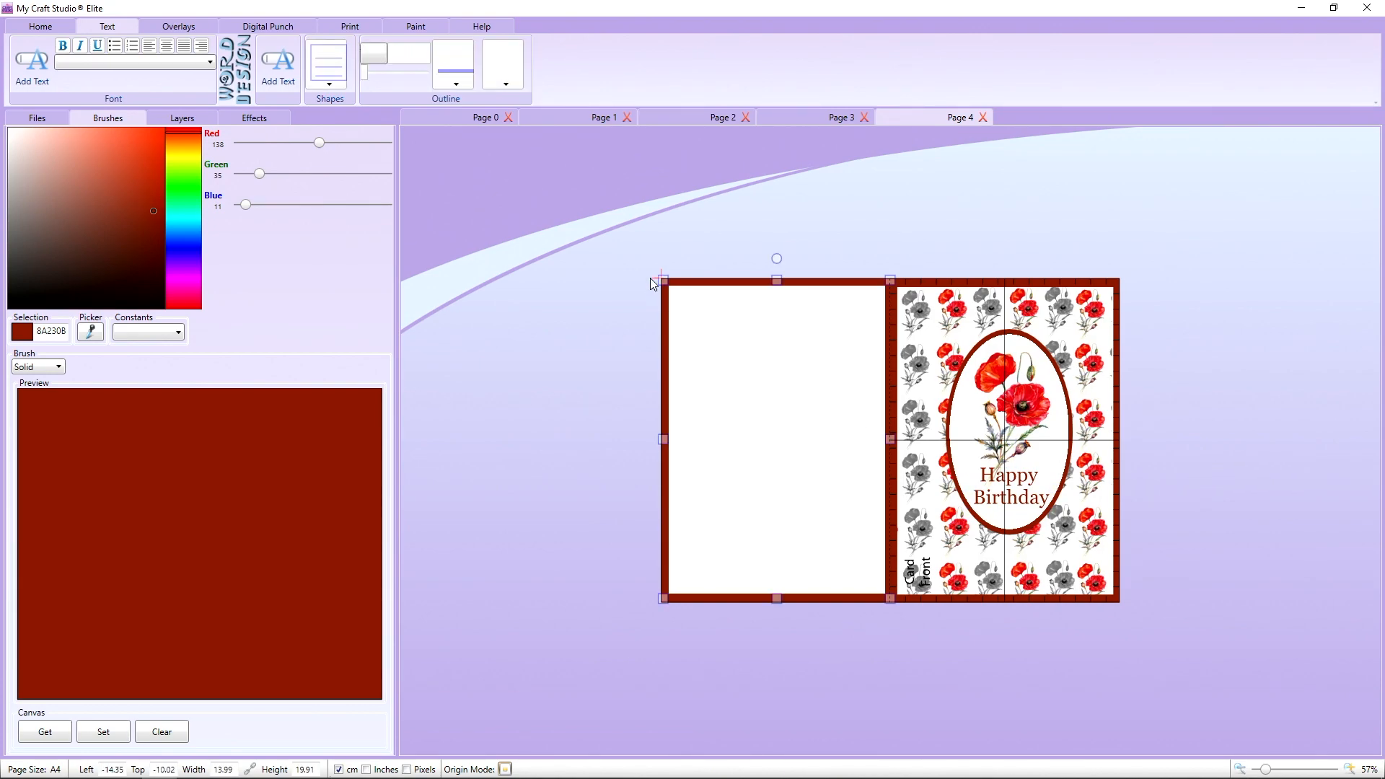
pyautogui.moveTo(659, 275); pyautogui.dragTo(655, 271)
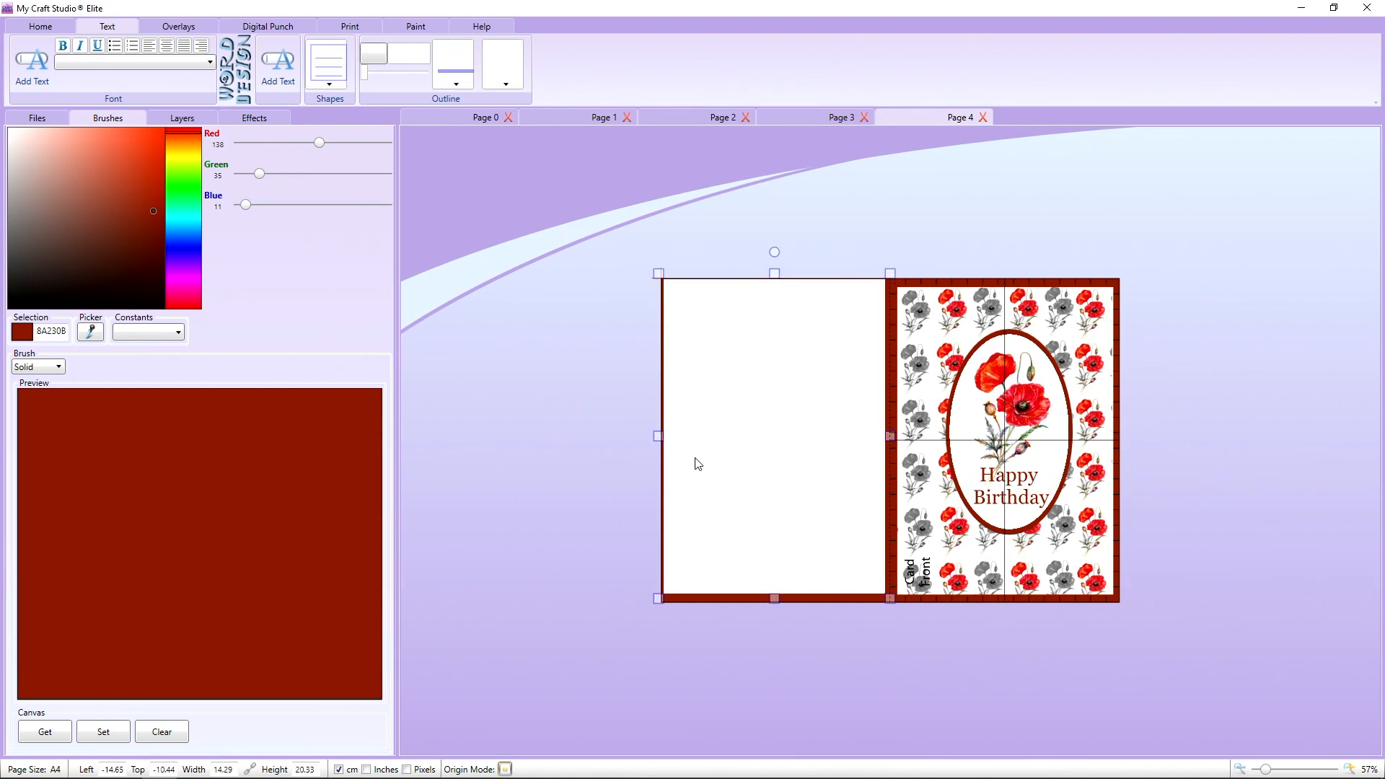
pyautogui.click(658, 592)
pyautogui.moveTo(689, 577); pyautogui.dragTo(652, 609)
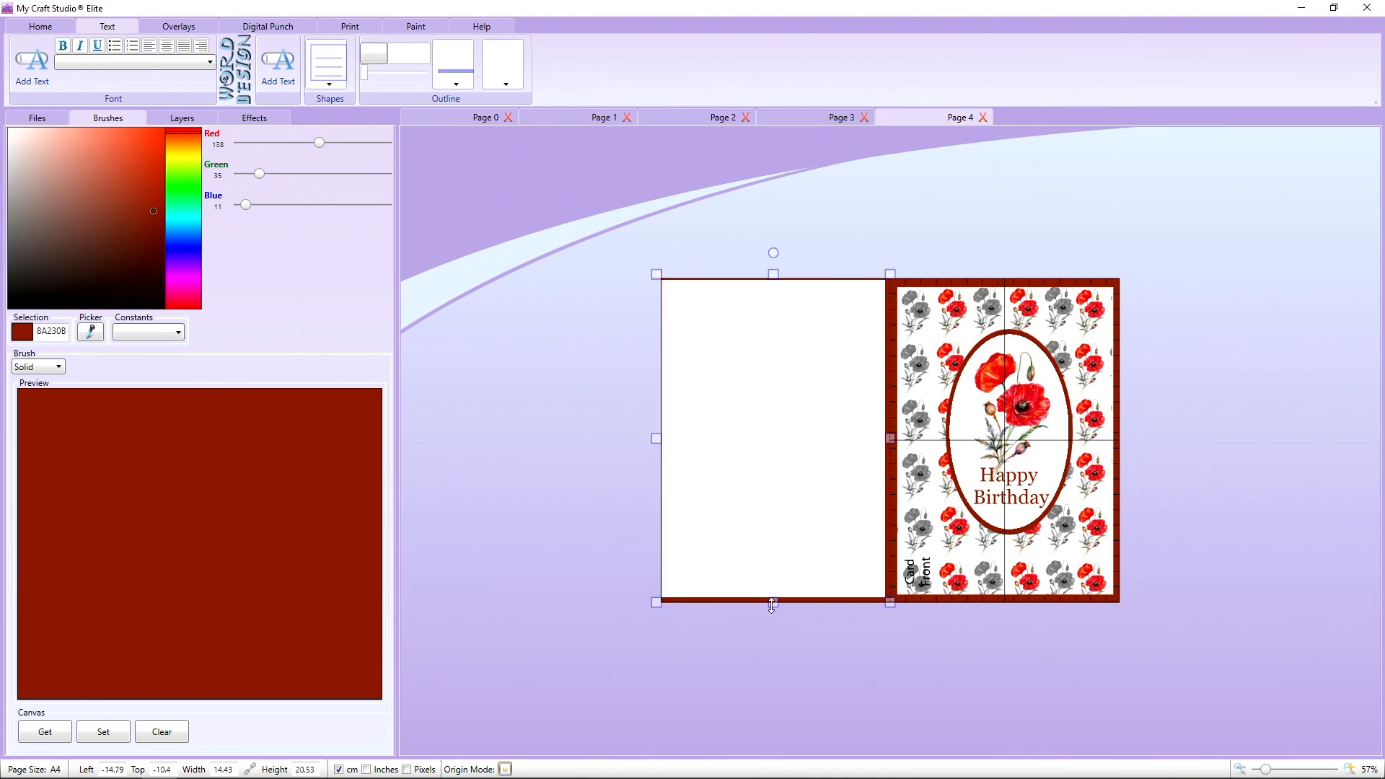
pyautogui.moveTo(772, 606); pyautogui.dragTo(772, 608)
pyautogui.click(1187, 477)
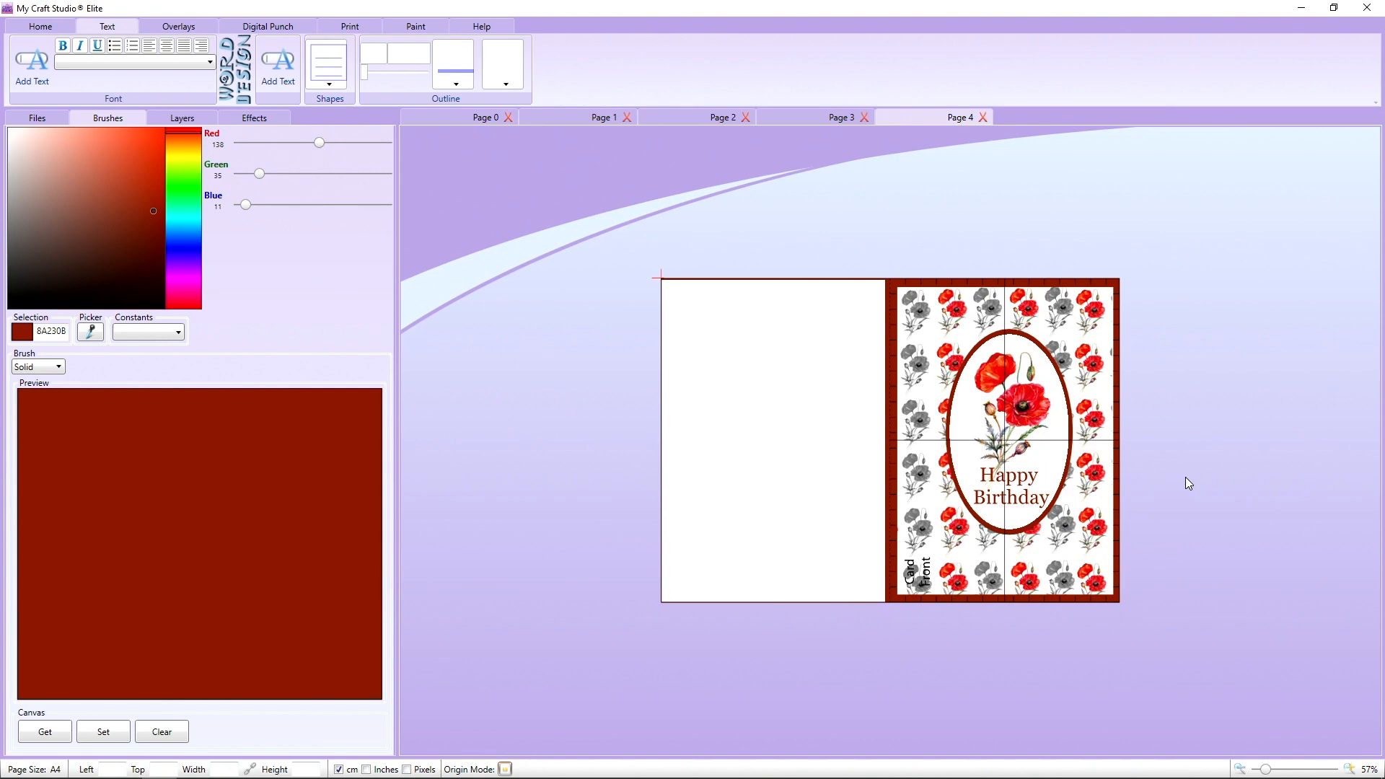
# - Hide the card overlay with its "Card Front" label and guide lines
pyautogui.click(41, 27)
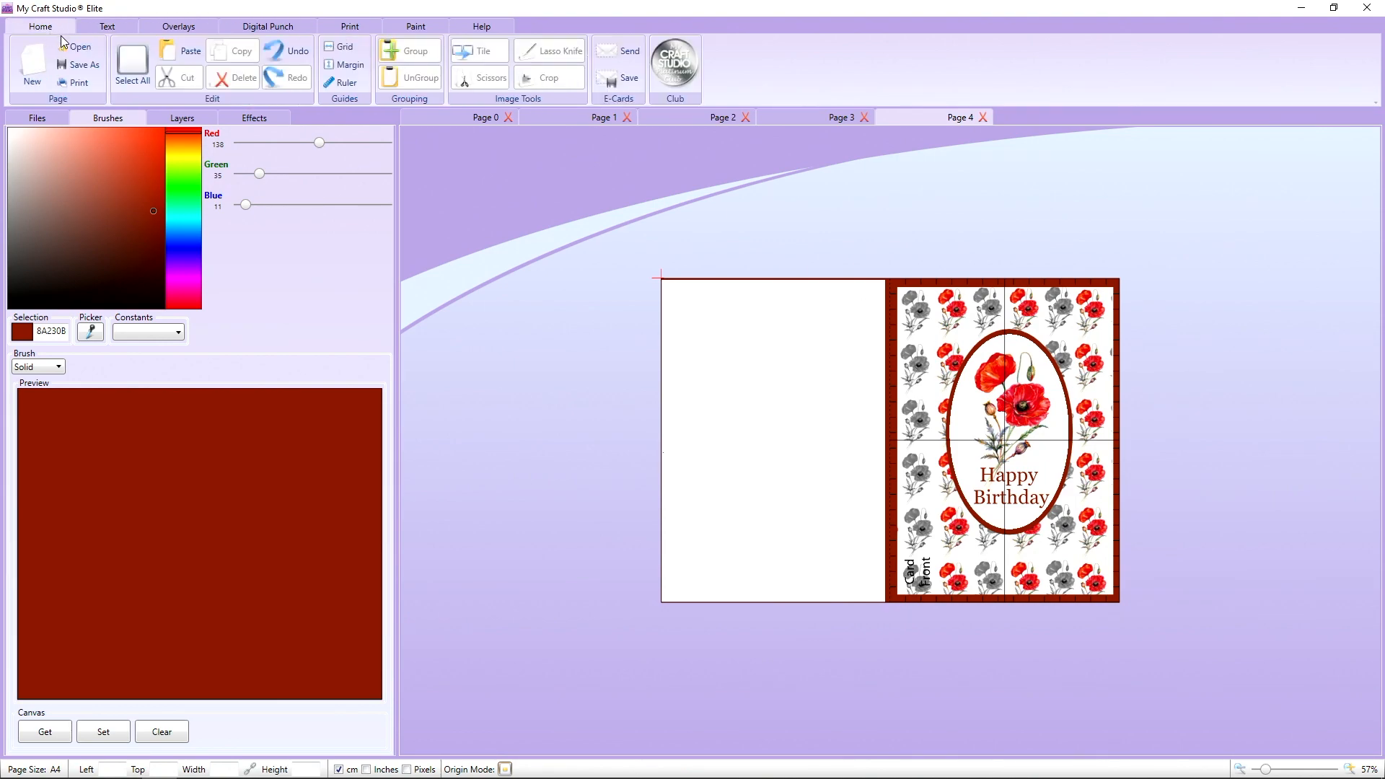
pyautogui.click(178, 27)
pyautogui.click(30, 62)
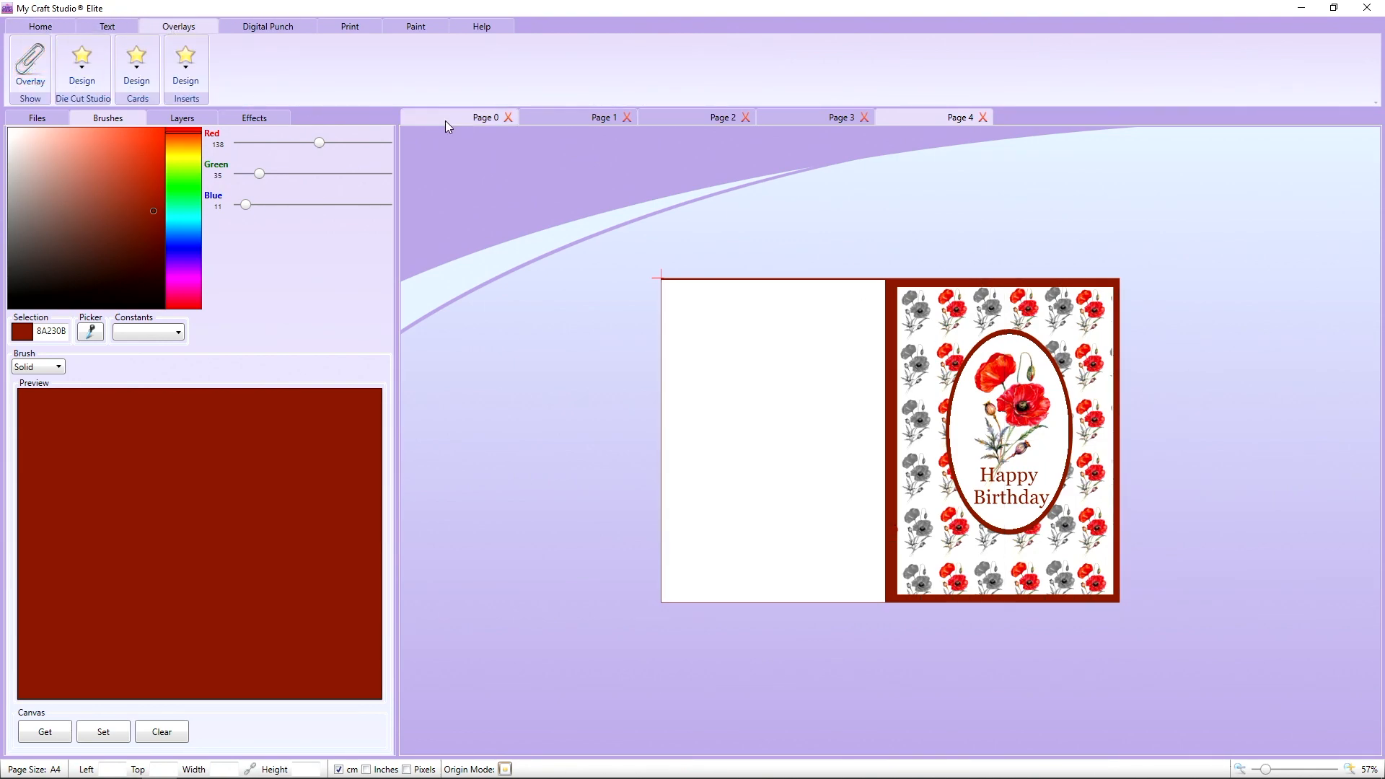
# - Try to move the poppy backing on the card front closer to the fold, and undo the move
pyautogui.click(911, 357)
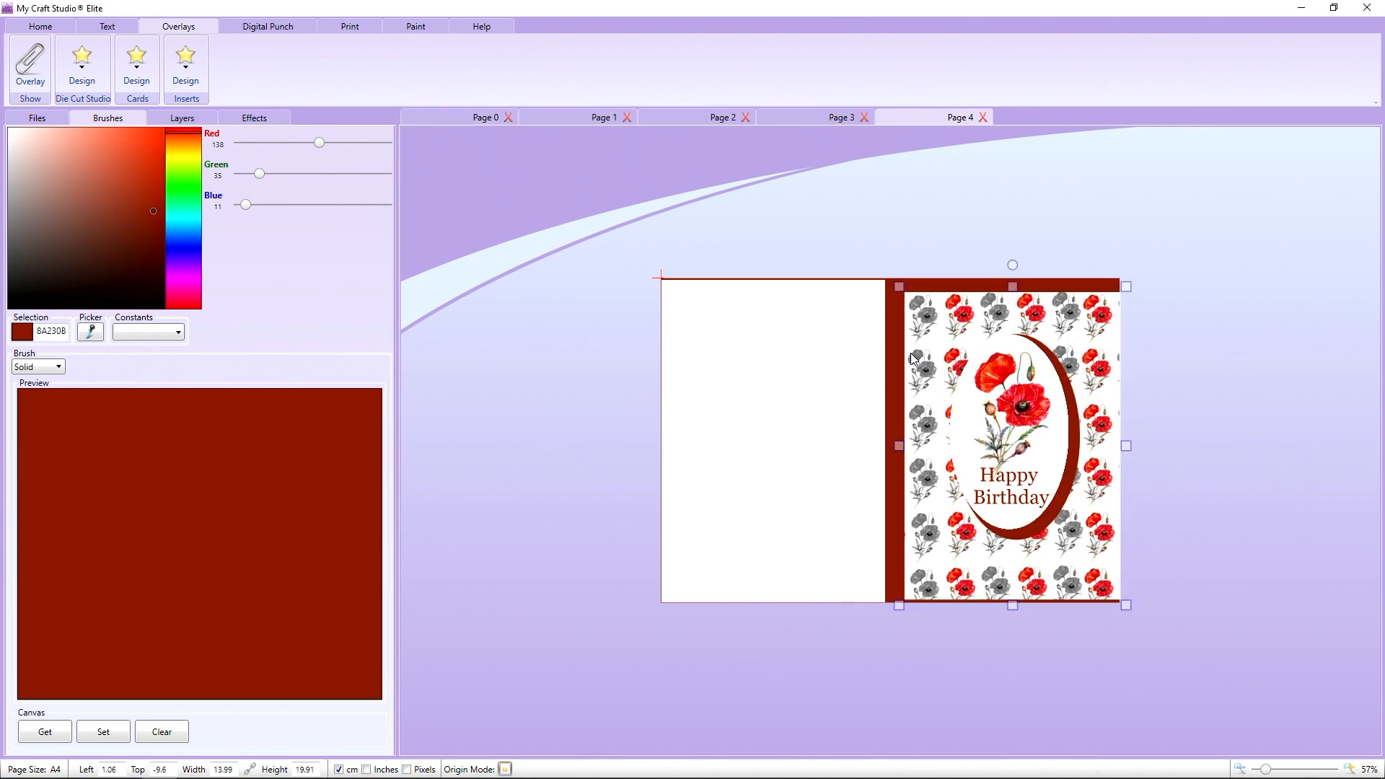
pyautogui.moveTo(909, 355); pyautogui.dragTo(906, 351)
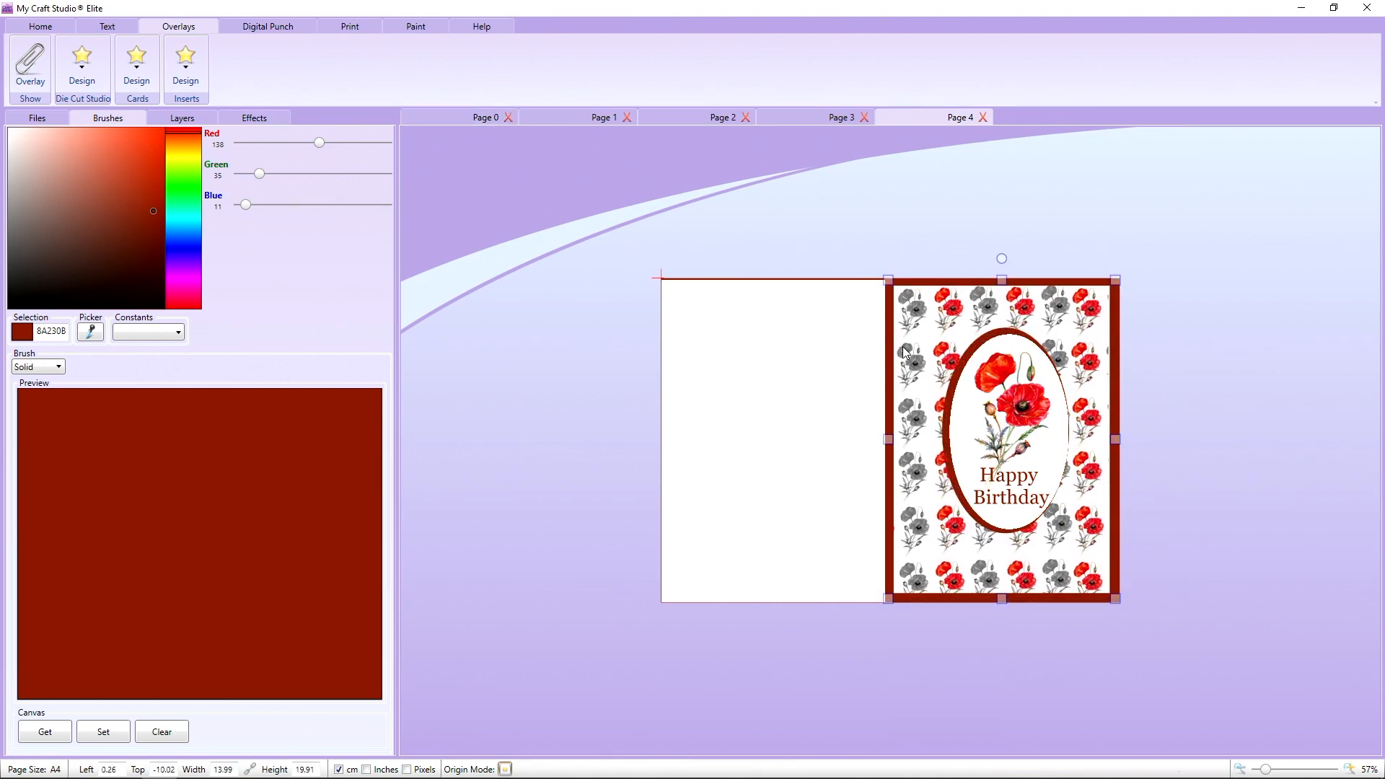
pyautogui.click(18, 22)
pyautogui.click(287, 54)
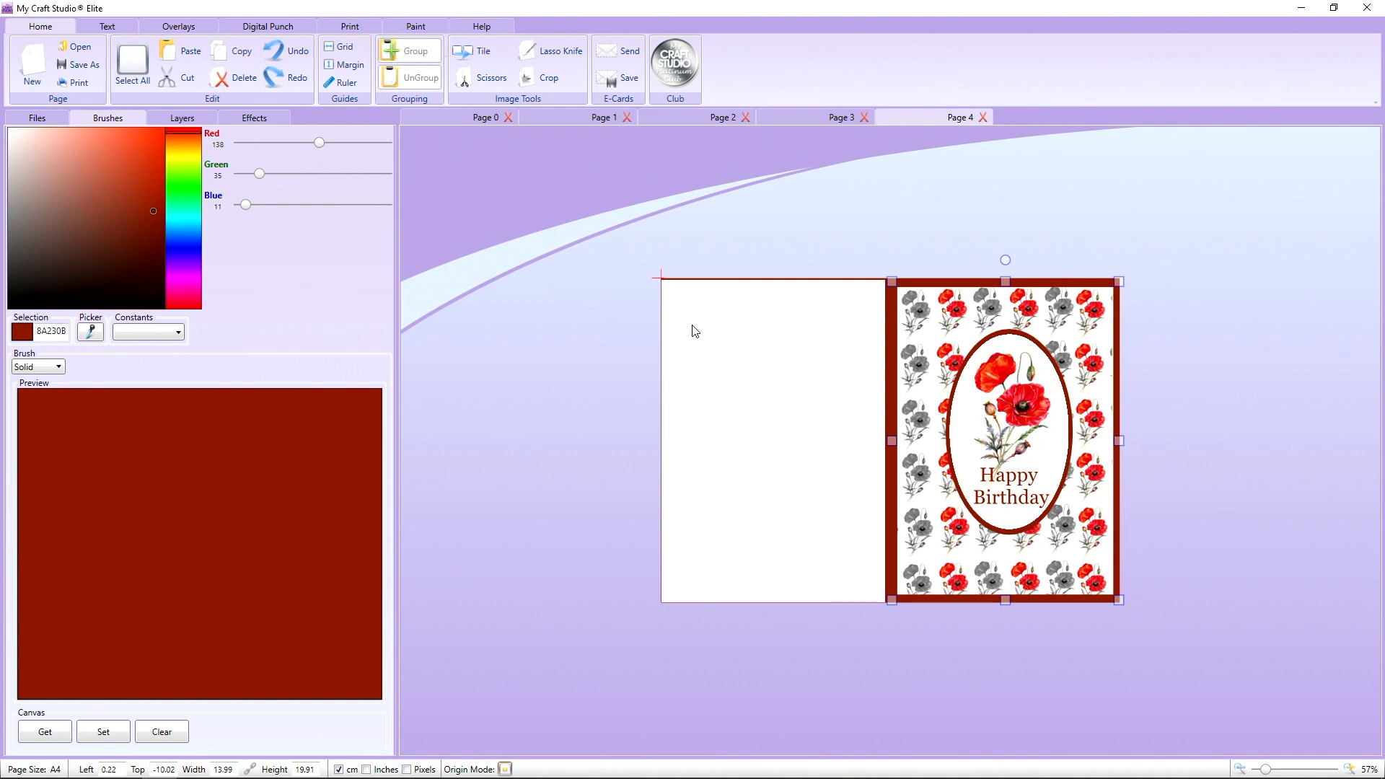
# - Widen the poppy backing toward the fold to even out the red border, and fit the white oval to its shifted opening
pyautogui.click(888, 400)
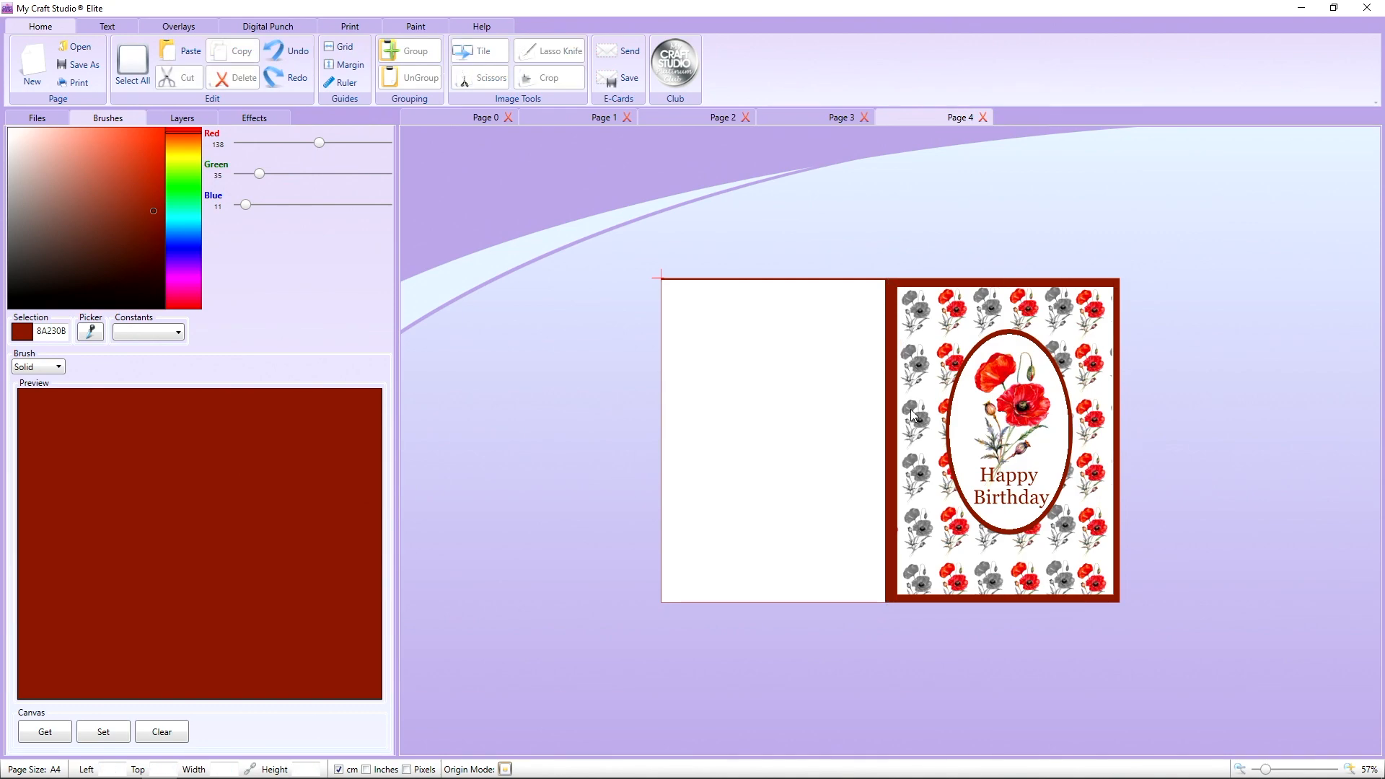
pyautogui.click(908, 412)
pyautogui.moveTo(892, 440); pyautogui.dragTo(943, 434)
pyautogui.click(974, 437)
pyautogui.click(1224, 424)
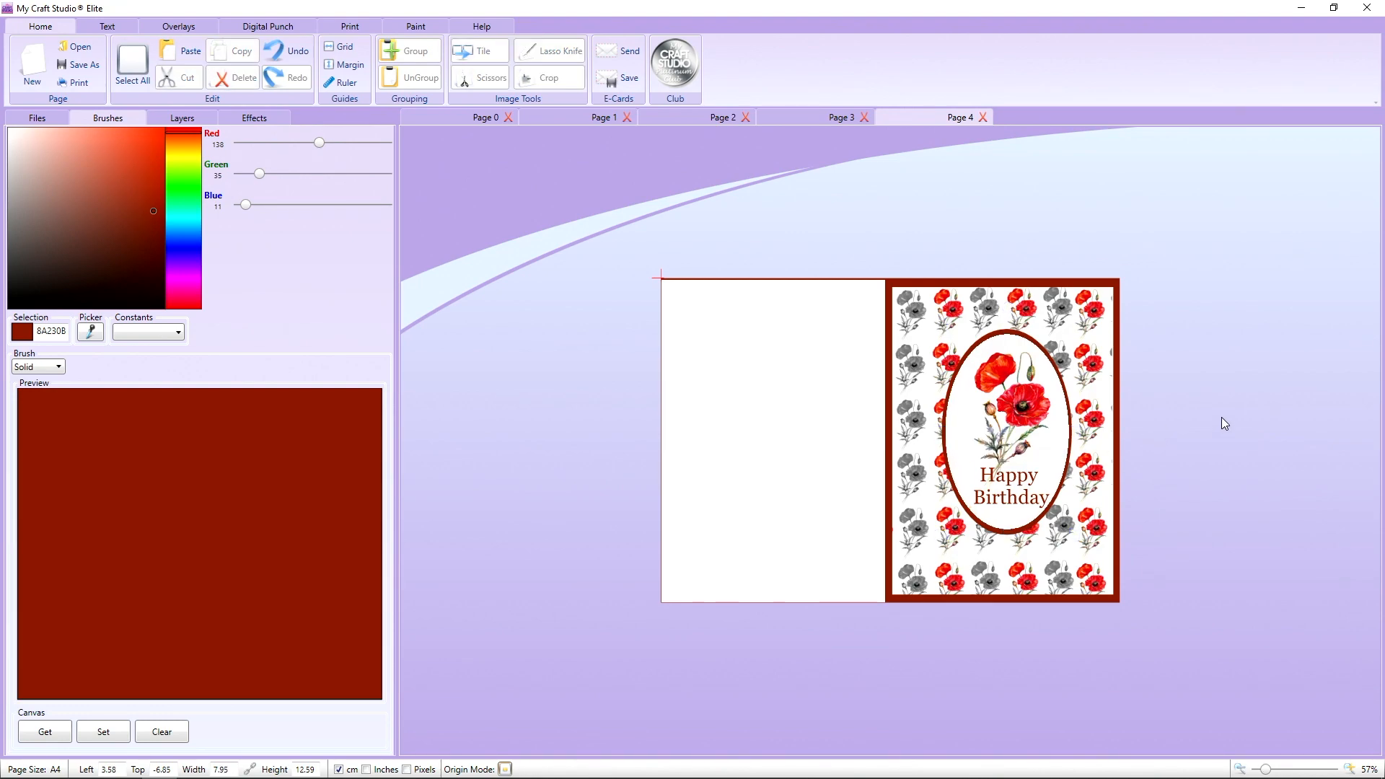